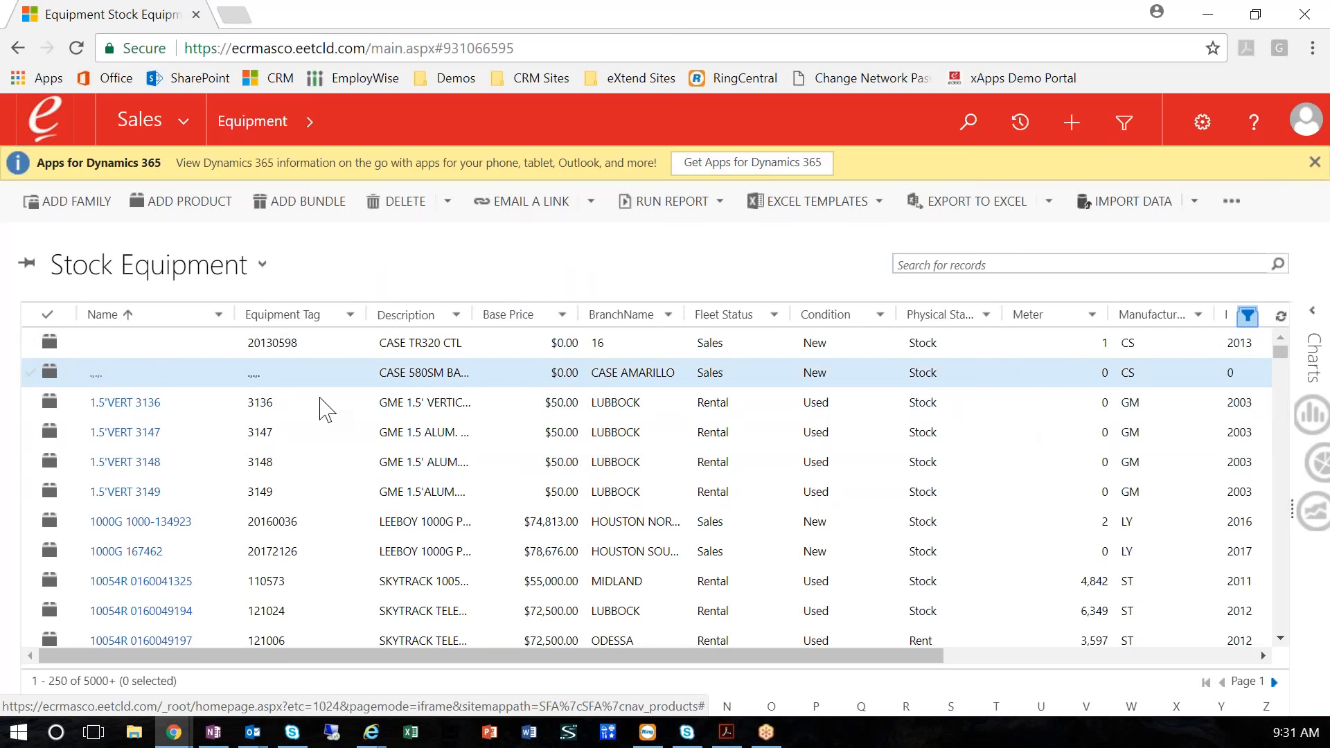
# Filter the Stock Equipment list to records whose name contains 850m, using a custom filter
pyautogui.click(217, 315)
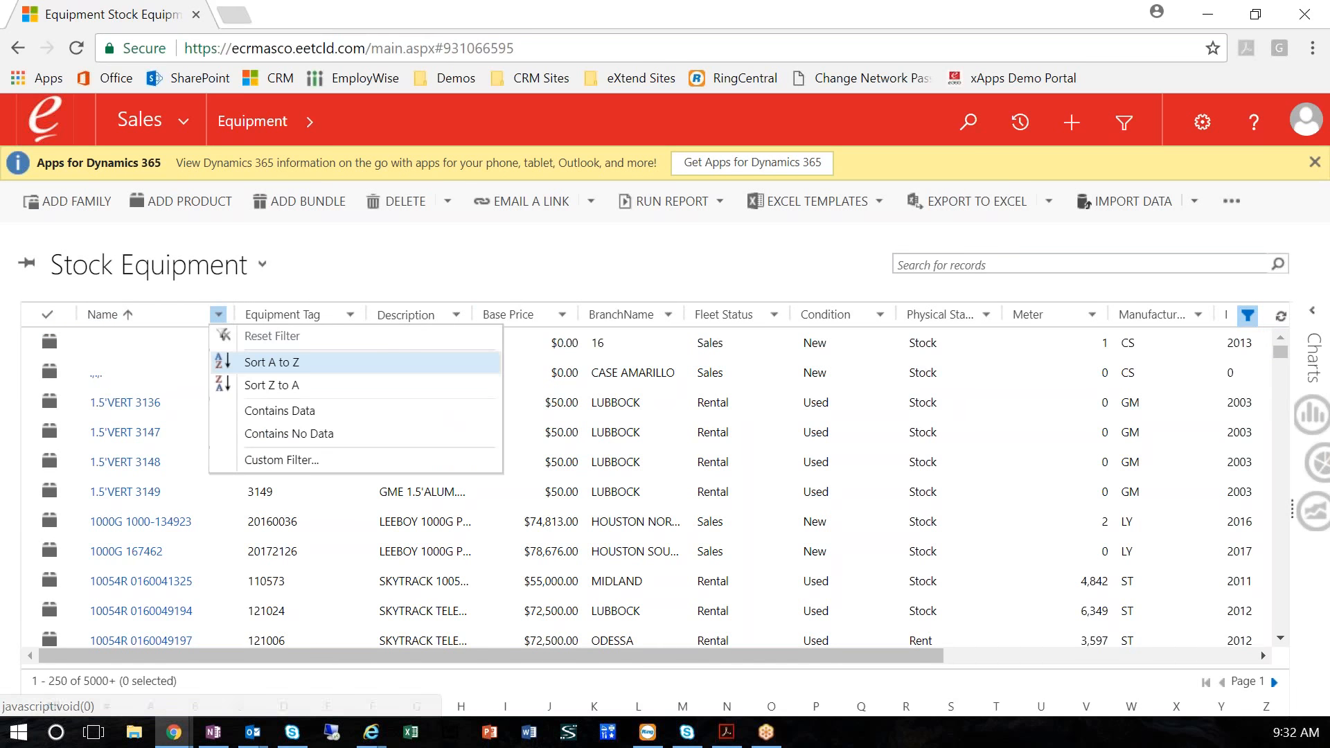
pyautogui.click(303, 462)
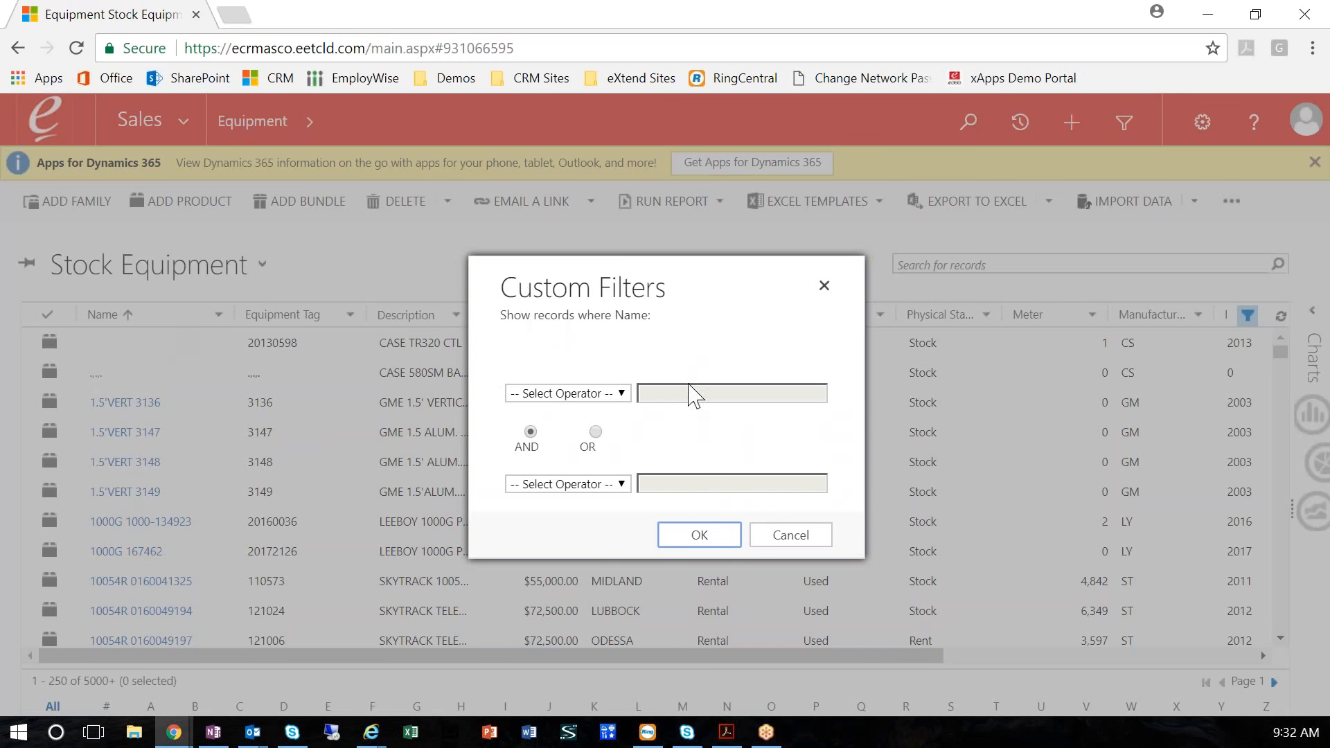
pyautogui.click(564, 393)
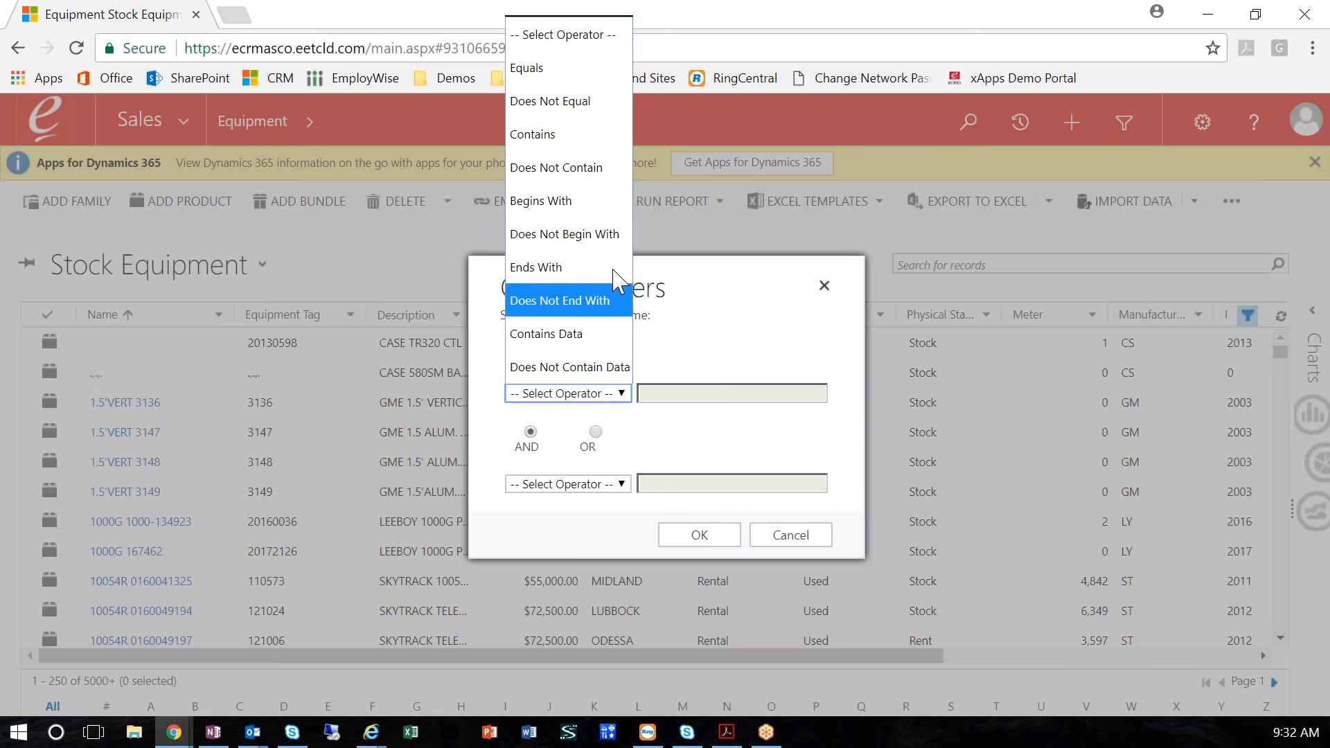
pyautogui.click(554, 135)
pyautogui.click(686, 395)
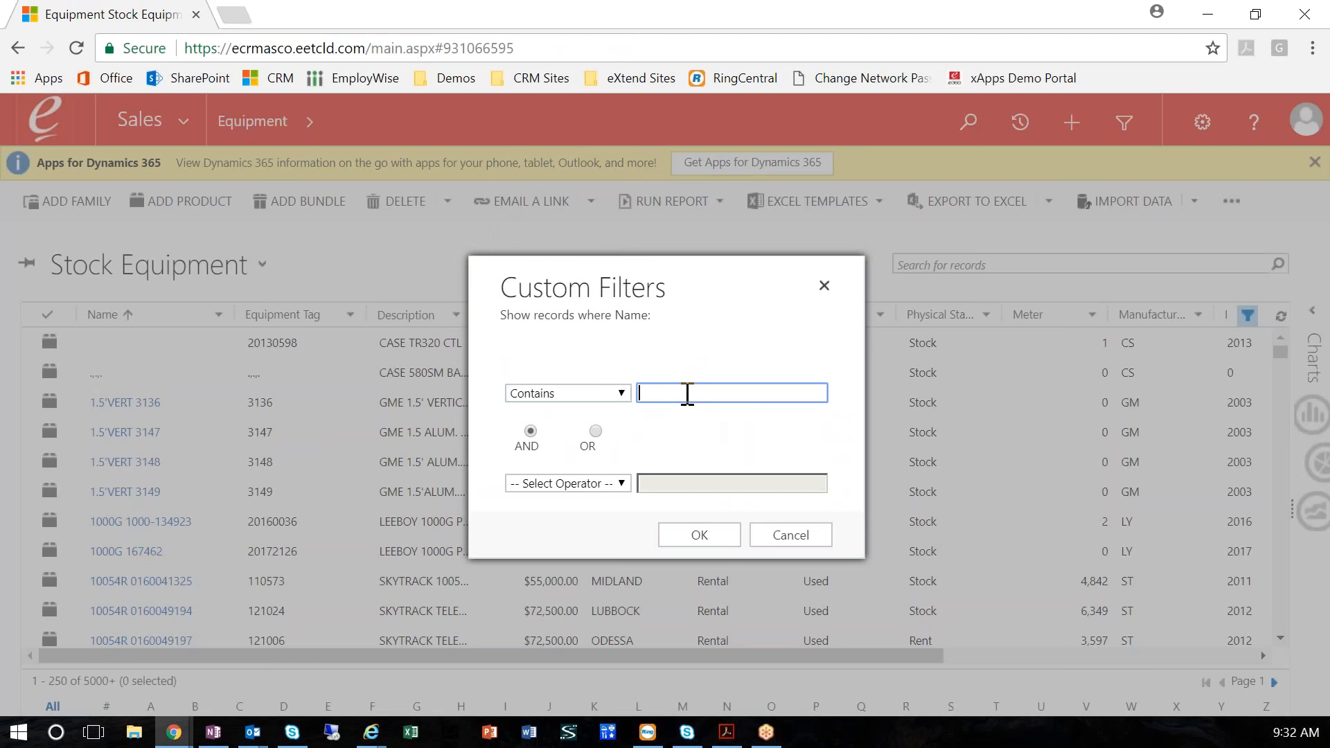
pyautogui.write('a50m')
pyautogui.press('BackSpace')
pyautogui.press('BackSpace')
pyautogui.write('8')
pyautogui.press('Left')
pyautogui.press('Left')
pyautogui.press('BackSpace')
pyautogui.press('Delete')
pyautogui.write('50m')
pyautogui.click(716, 534)
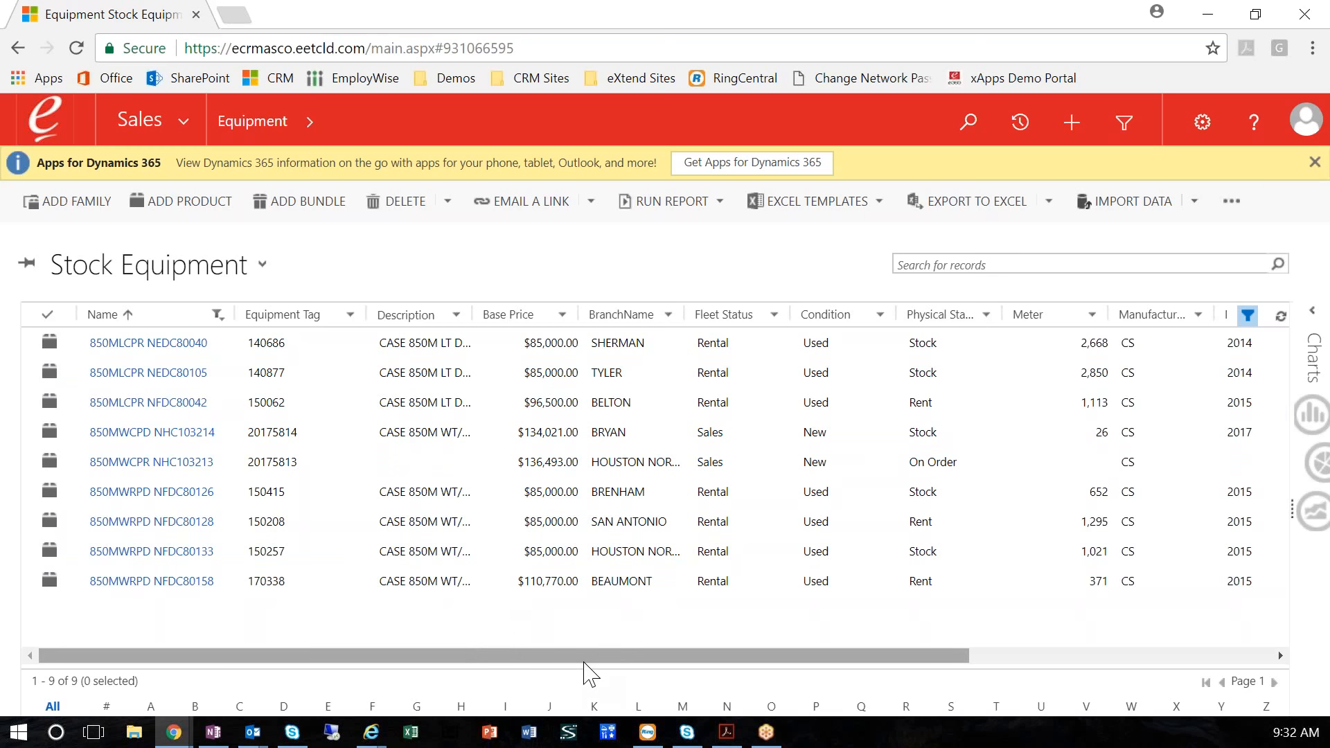
# Widen the Equipment Text column to fit its contents and examine the equipment details of the filtered machines
pyautogui.moveTo(638, 651); pyautogui.dragTo(1049, 647)
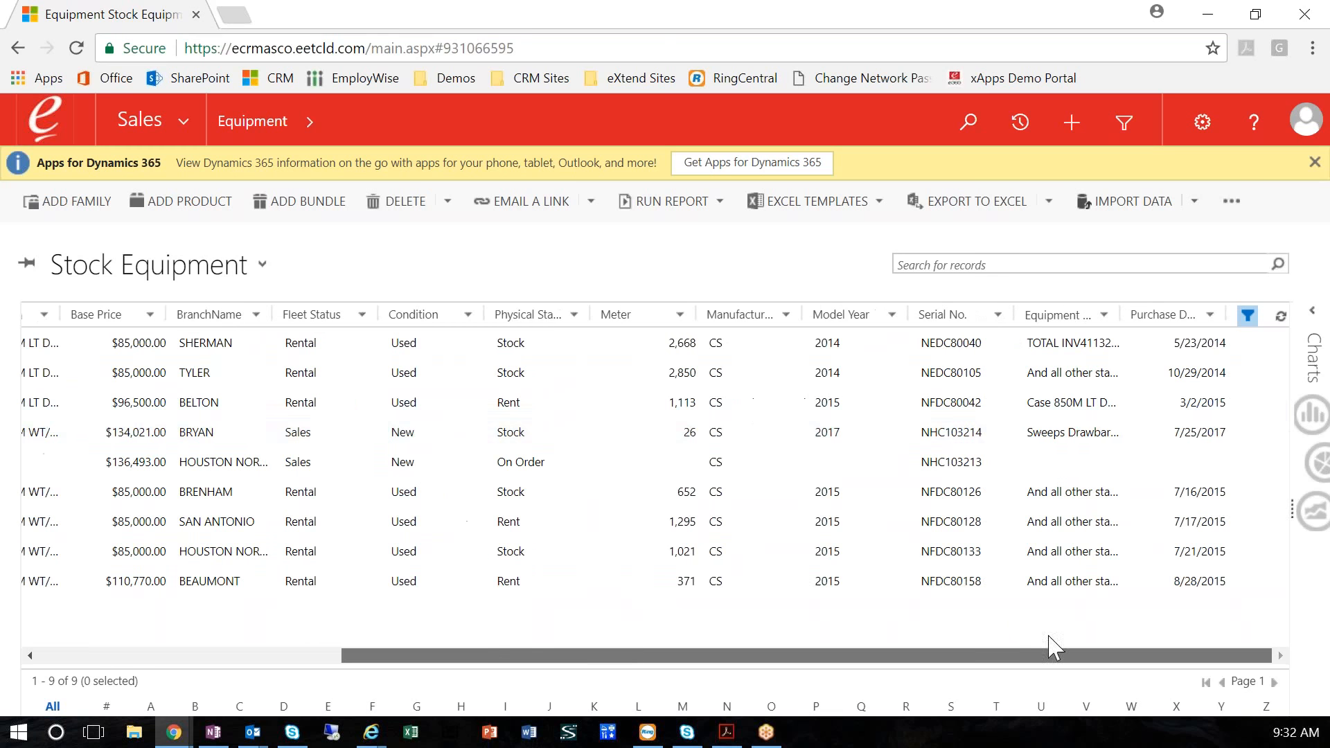
pyautogui.doubleClick(1120, 315)
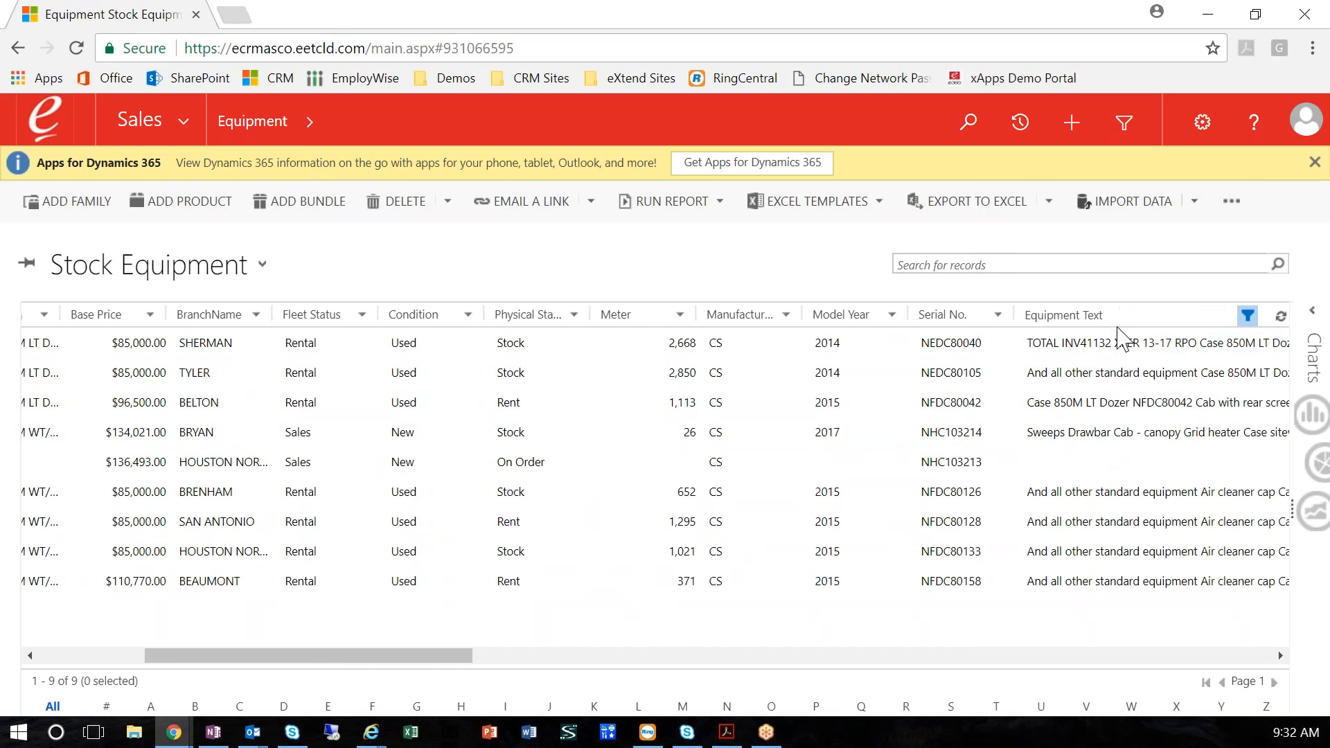
pyautogui.moveTo(451, 652); pyautogui.dragTo(683, 664)
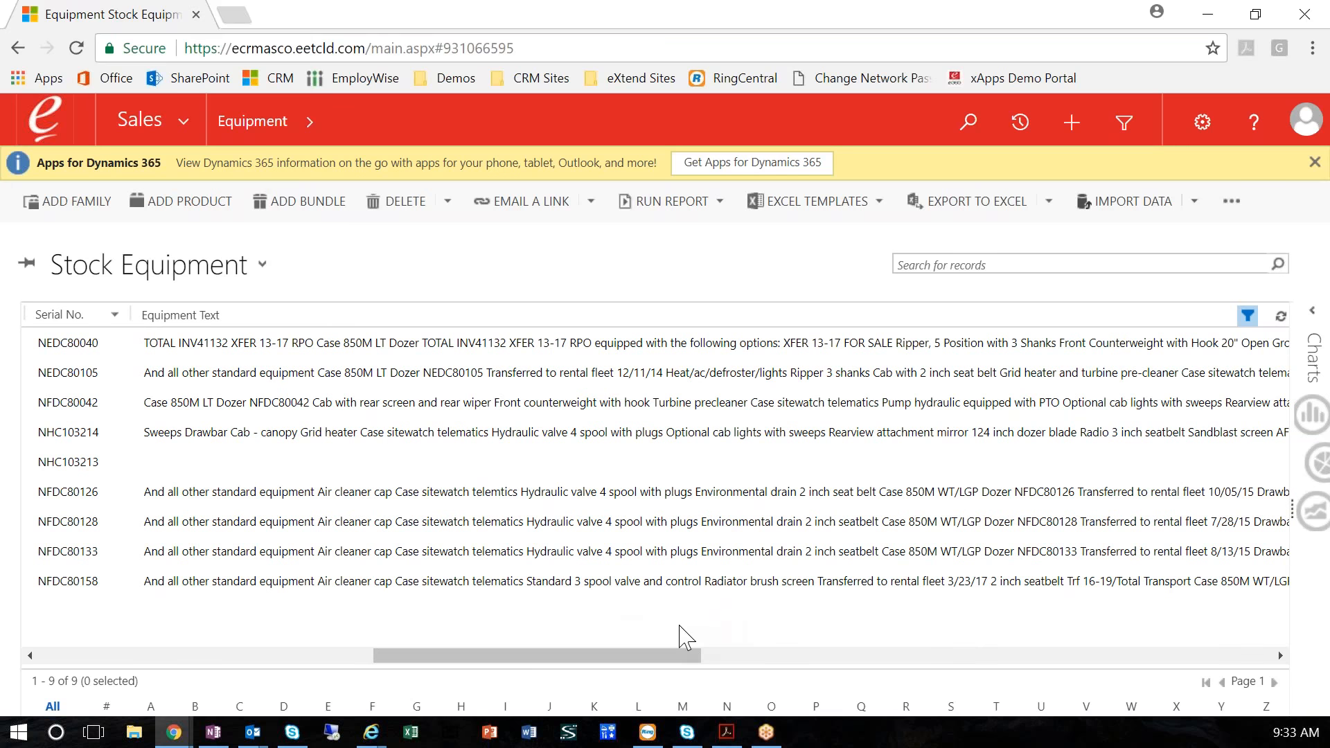
pyautogui.moveTo(563, 655); pyautogui.dragTo(262, 670)
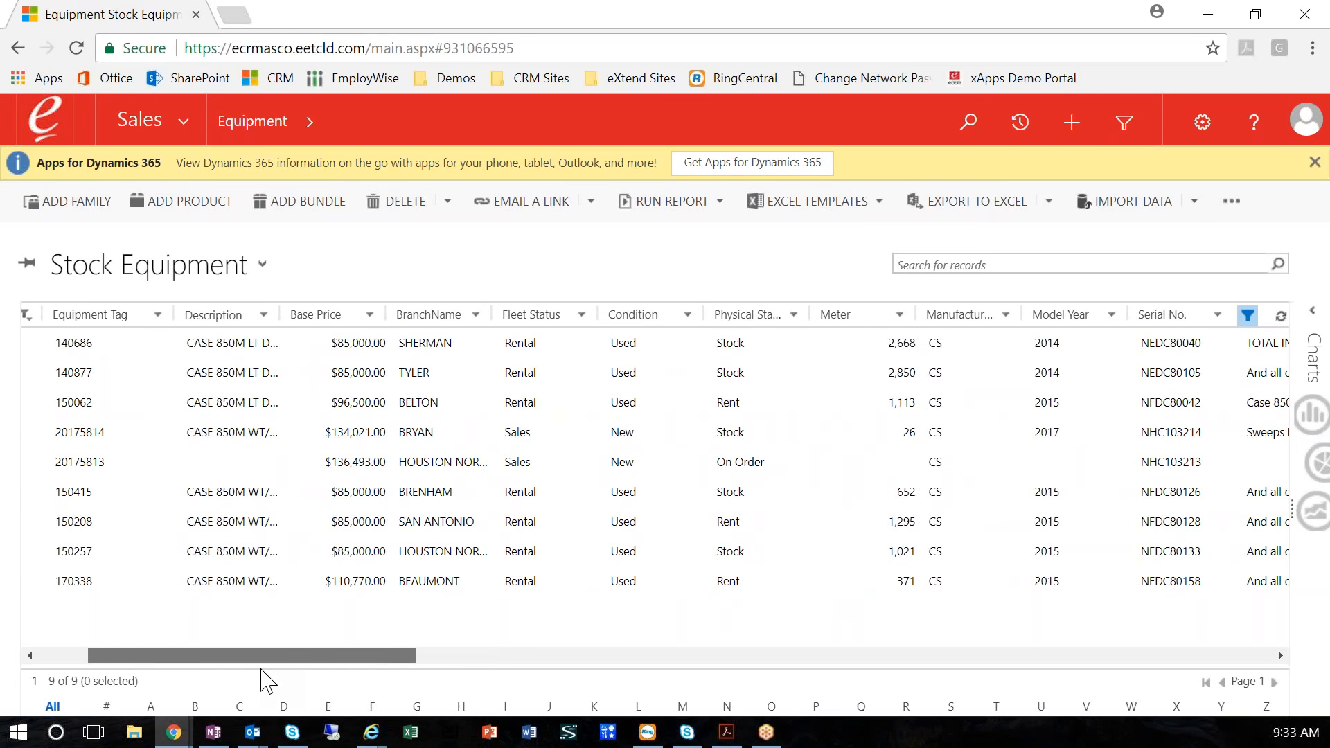
pyautogui.moveTo(261, 669); pyautogui.dragTo(121, 667)
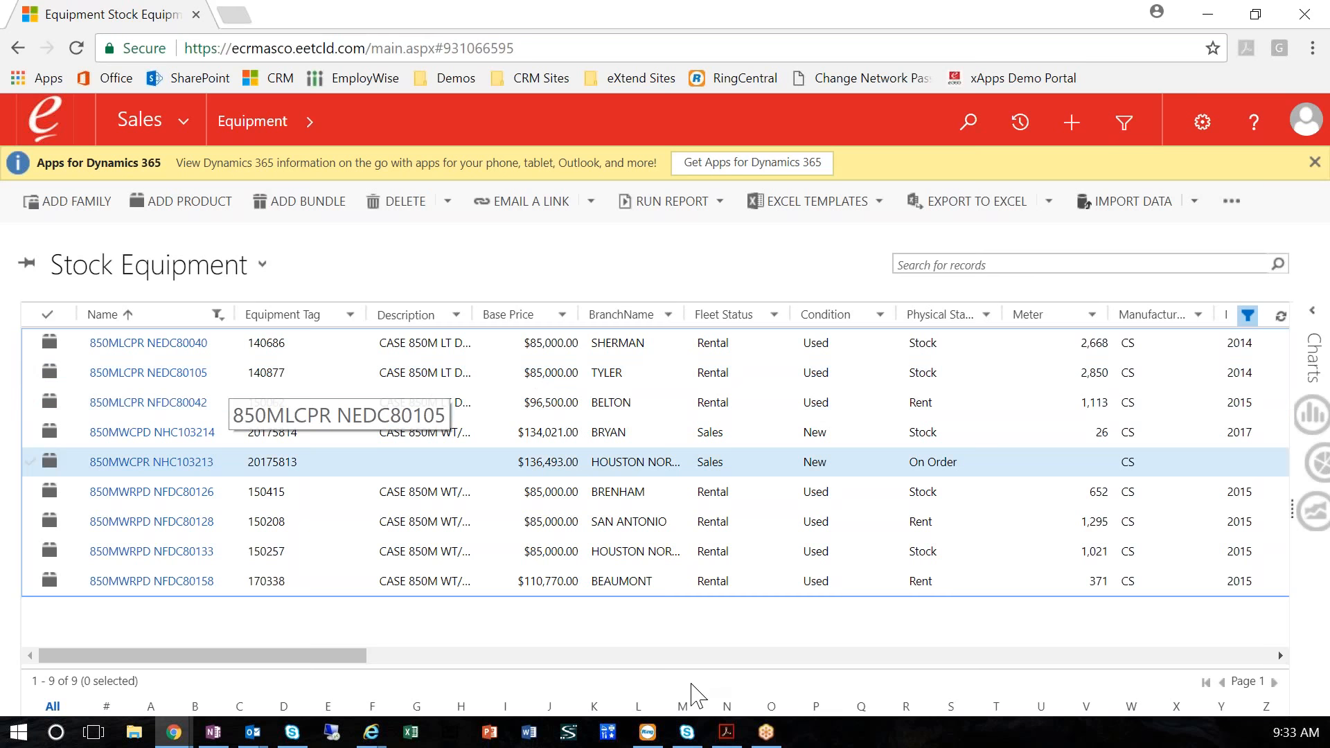
# Open the customer's account from the recently viewed records
pyautogui.hotkey('alt', 'Tab')
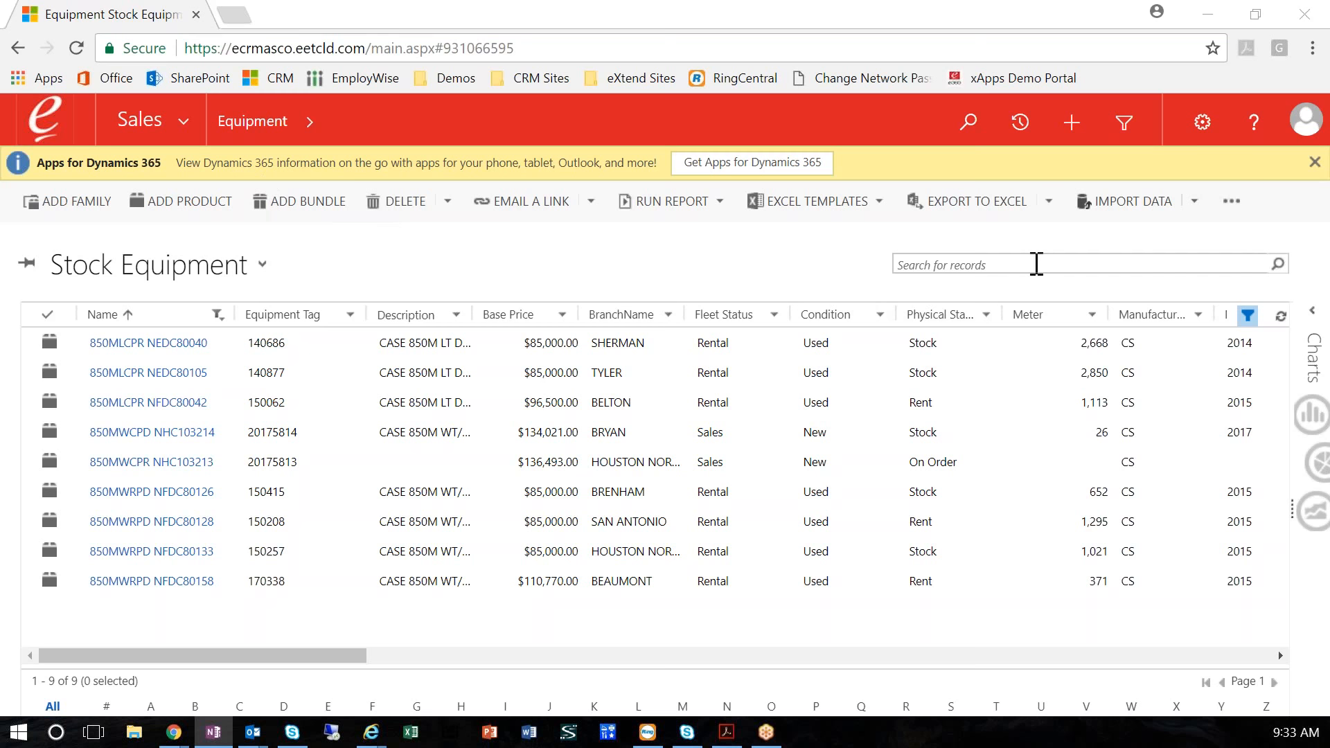
pyautogui.click(1022, 124)
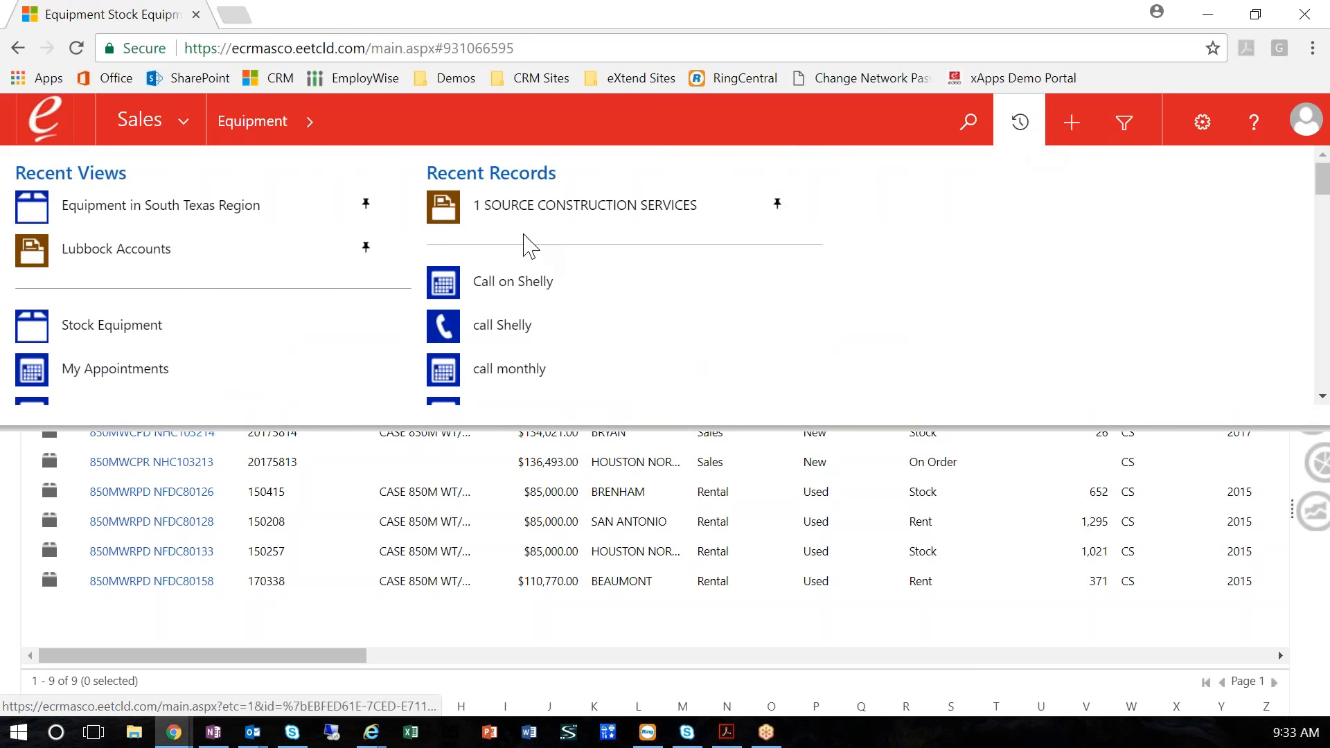
pyautogui.scroll(-3, 625, 320)
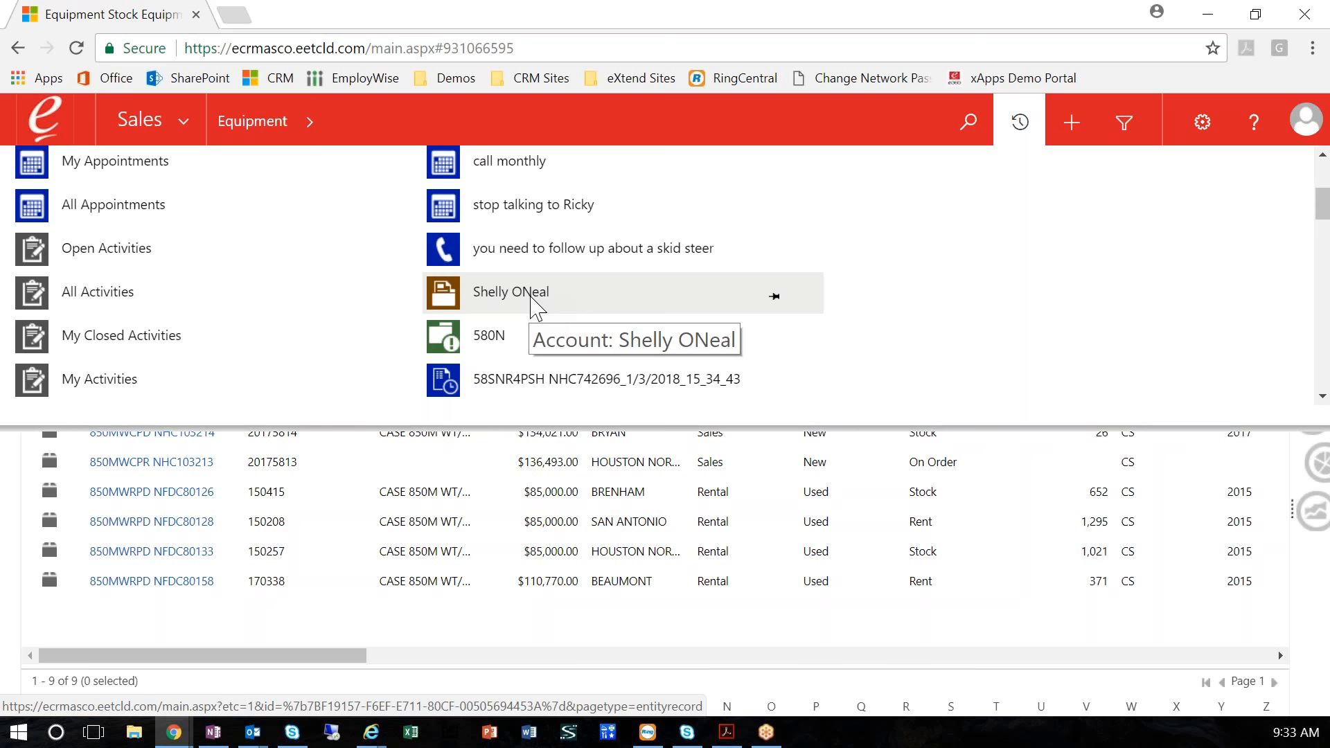
pyautogui.click(530, 297)
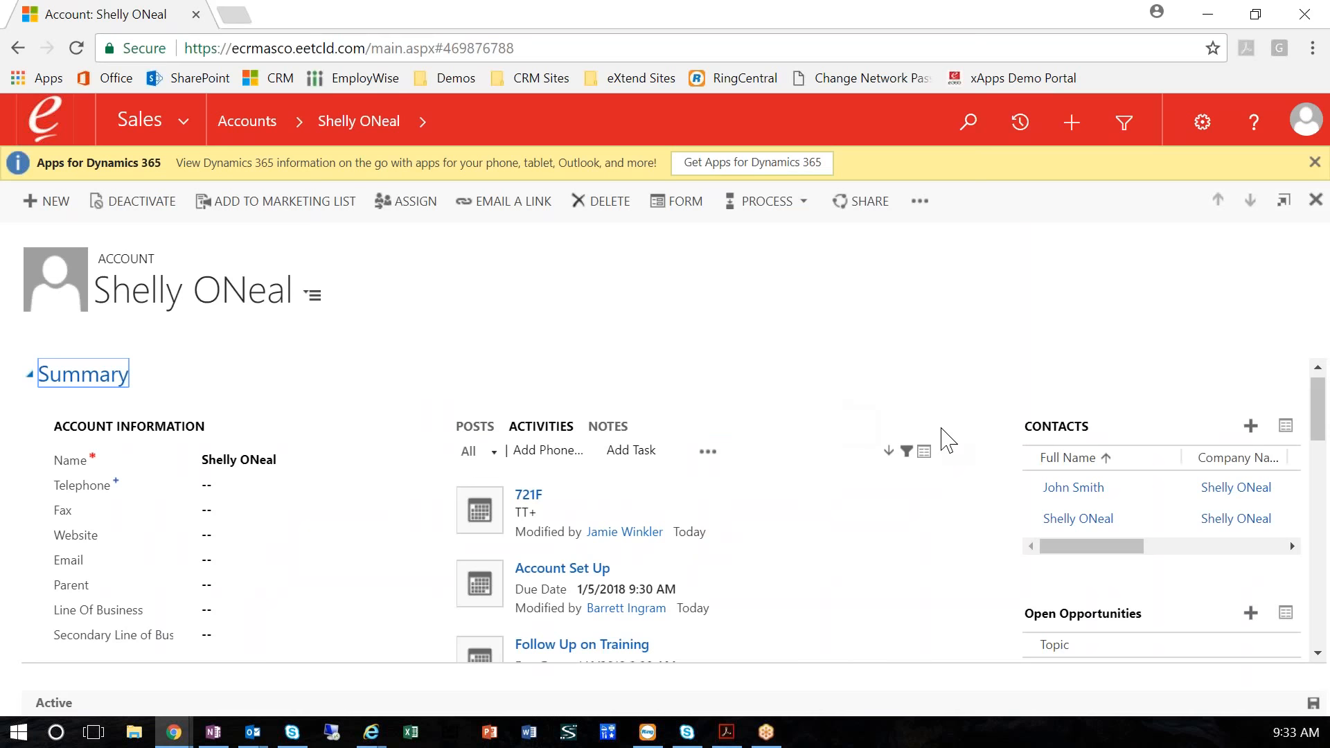
# Start a new opportunity from the account's open opportunities and give it the deal name 850M deal
pyautogui.scroll(-2, 947, 439)
pyautogui.scroll(-2, 946, 439)
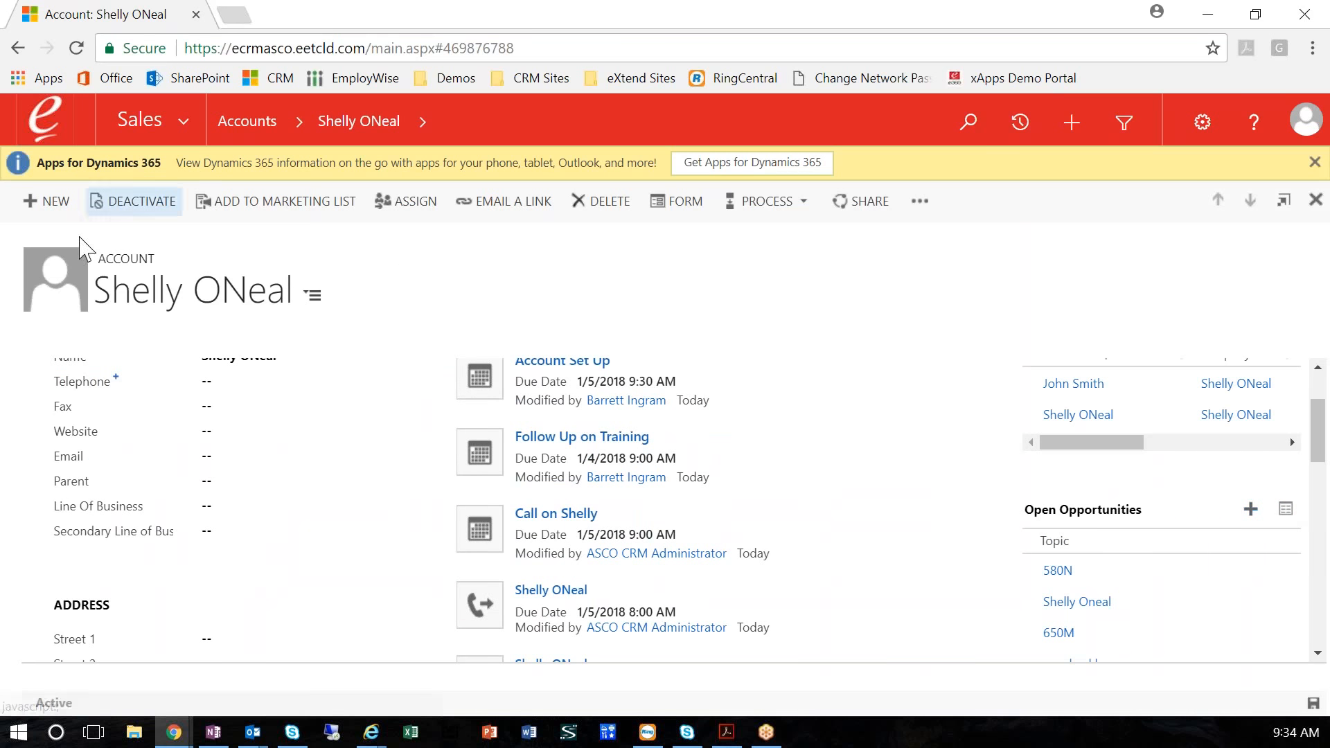
pyautogui.click(1251, 510)
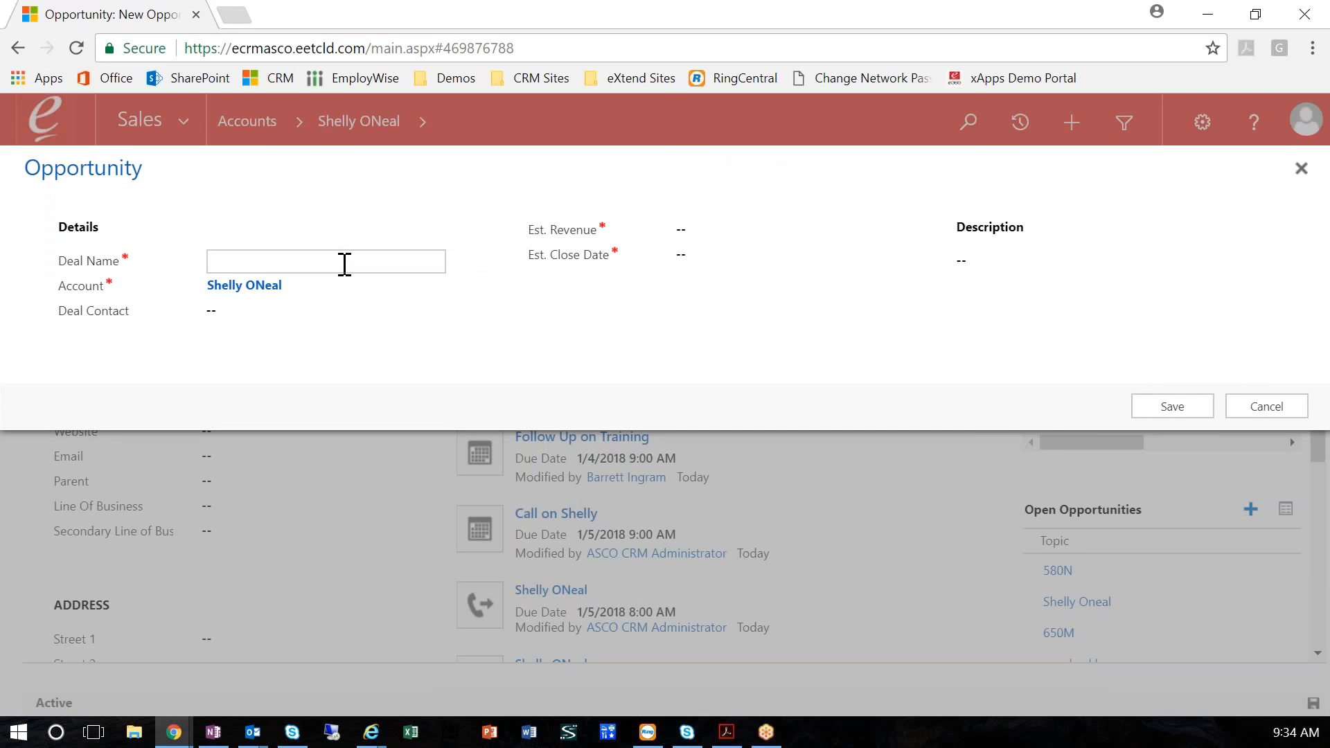
pyautogui.write('850M deal')
# Set the opportunity's estimated revenue to $1,000,000 and its estimated close date to 1/31/2018
pyautogui.click(707, 237)
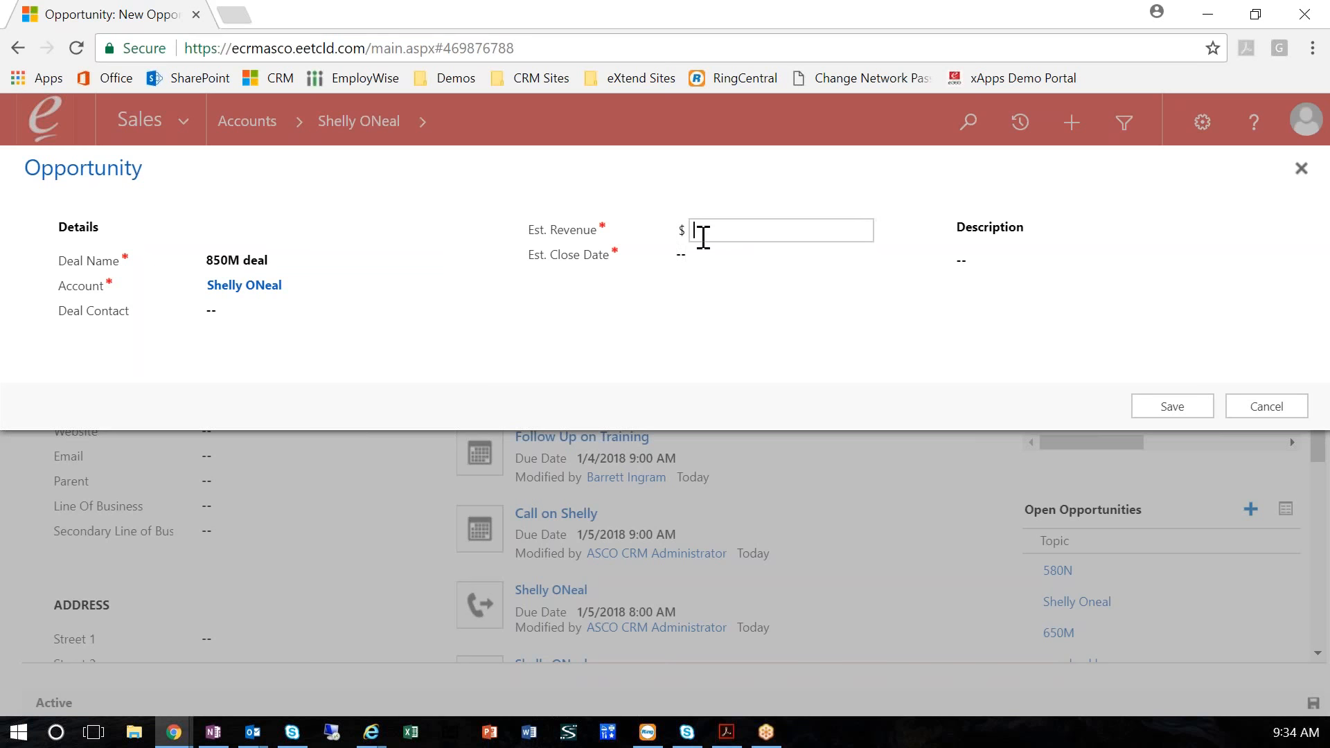
pyautogui.write('1,000,000')
pyautogui.press('Tab')
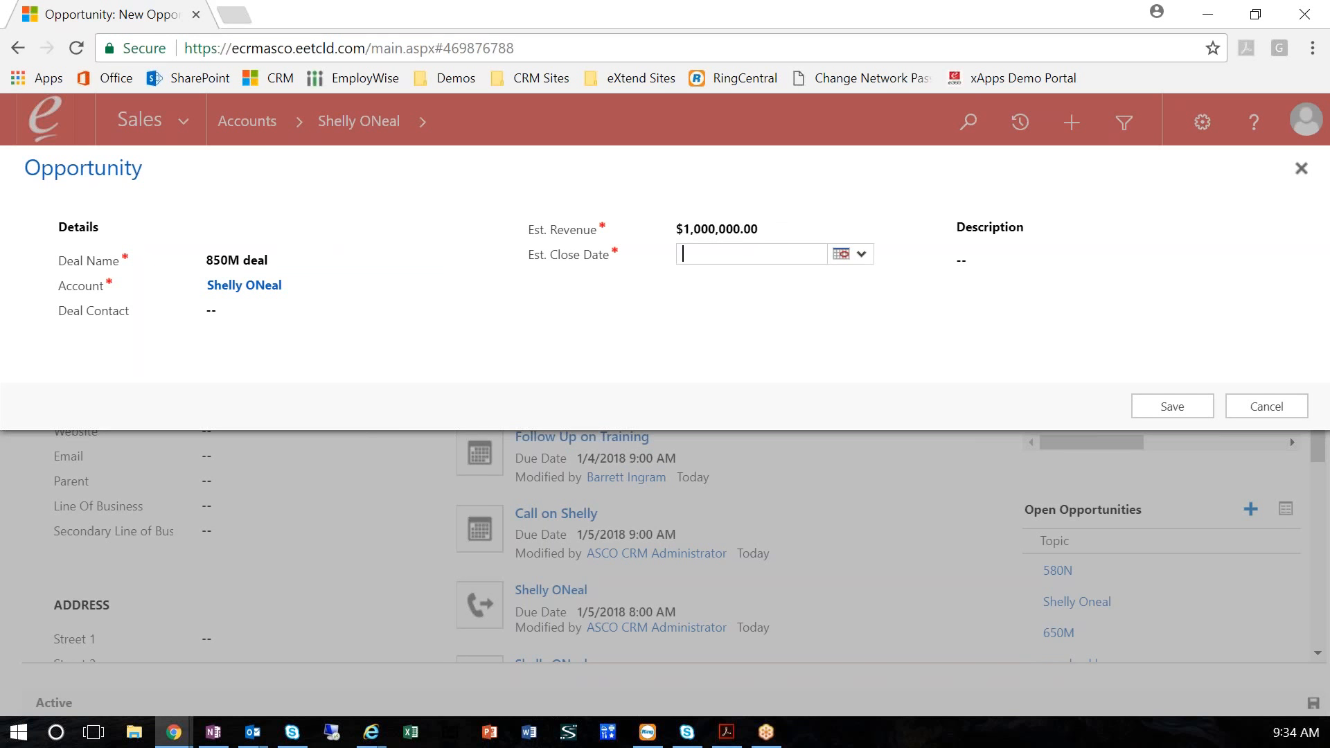
pyautogui.click(840, 253)
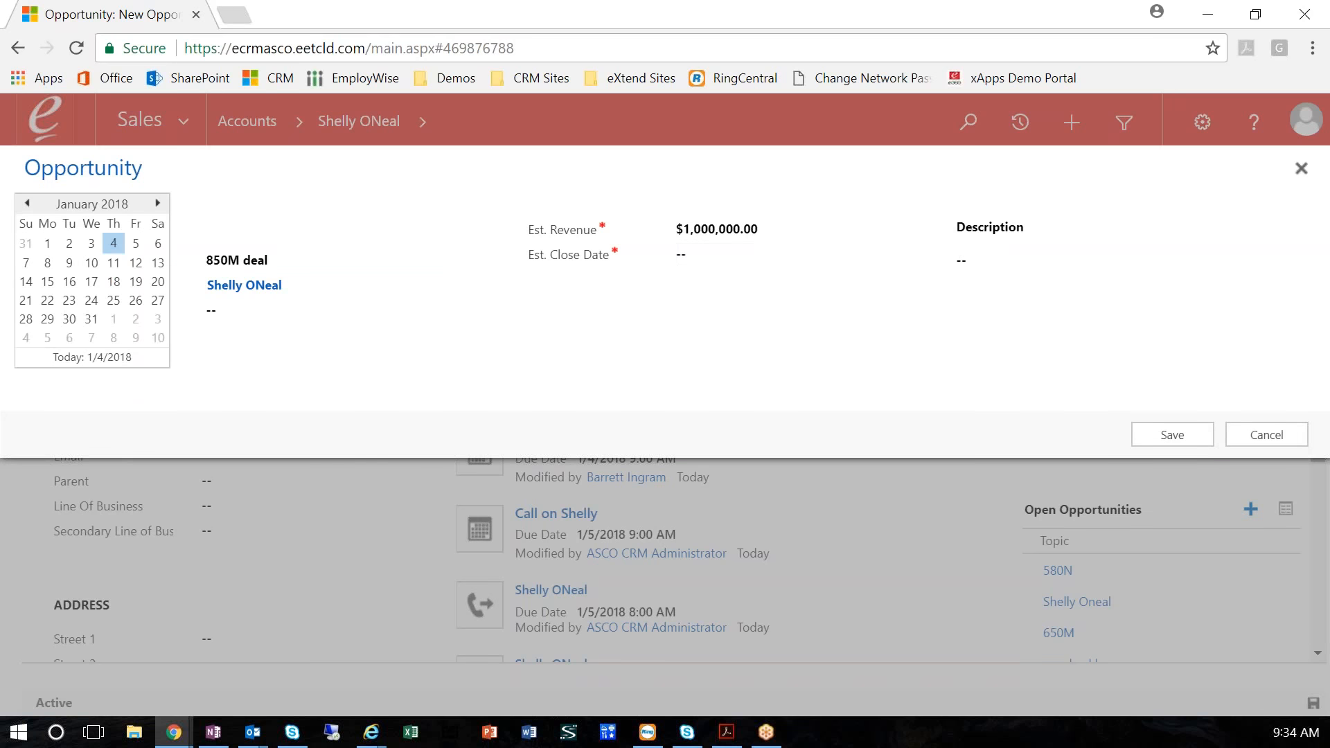
pyautogui.click(90, 319)
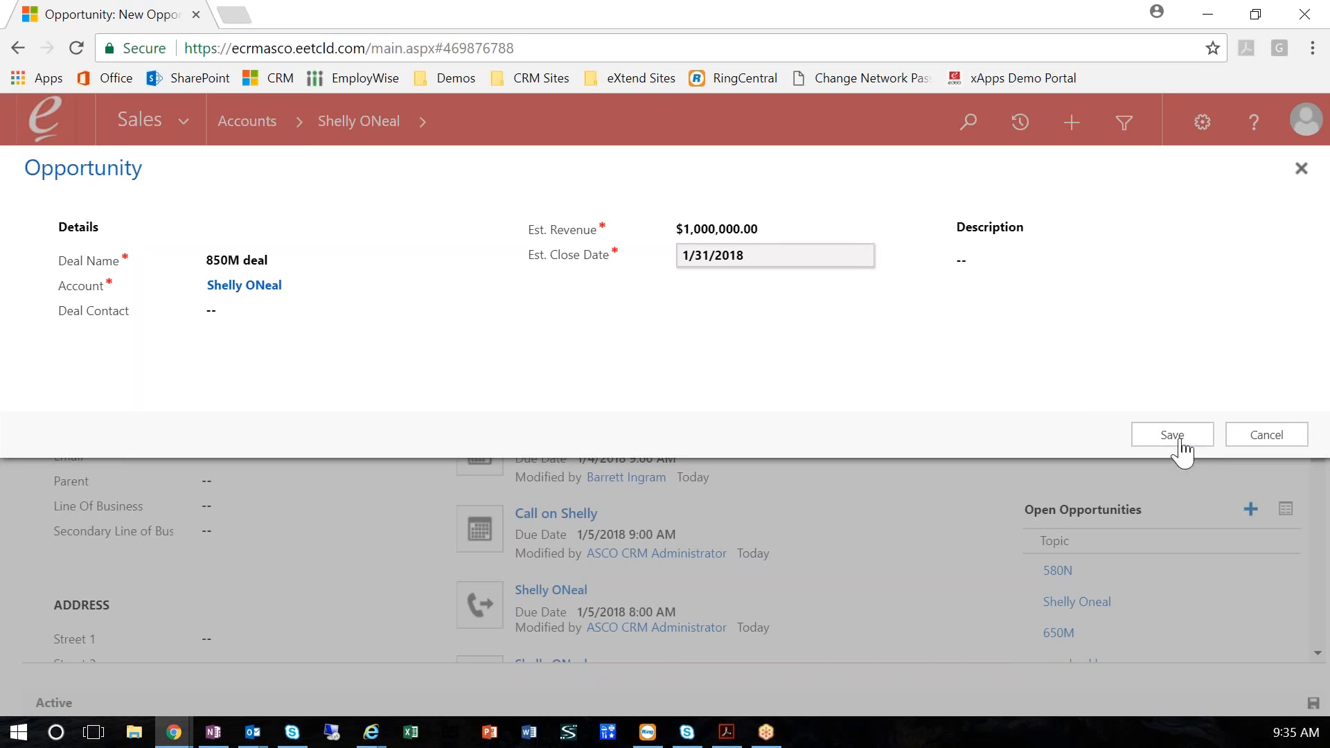
# Set the deal contact to the matching contact who belongs to this account, and save the opportunity
pyautogui.click(291, 317)
pyautogui.write('john smith')
pyautogui.press('Tab')
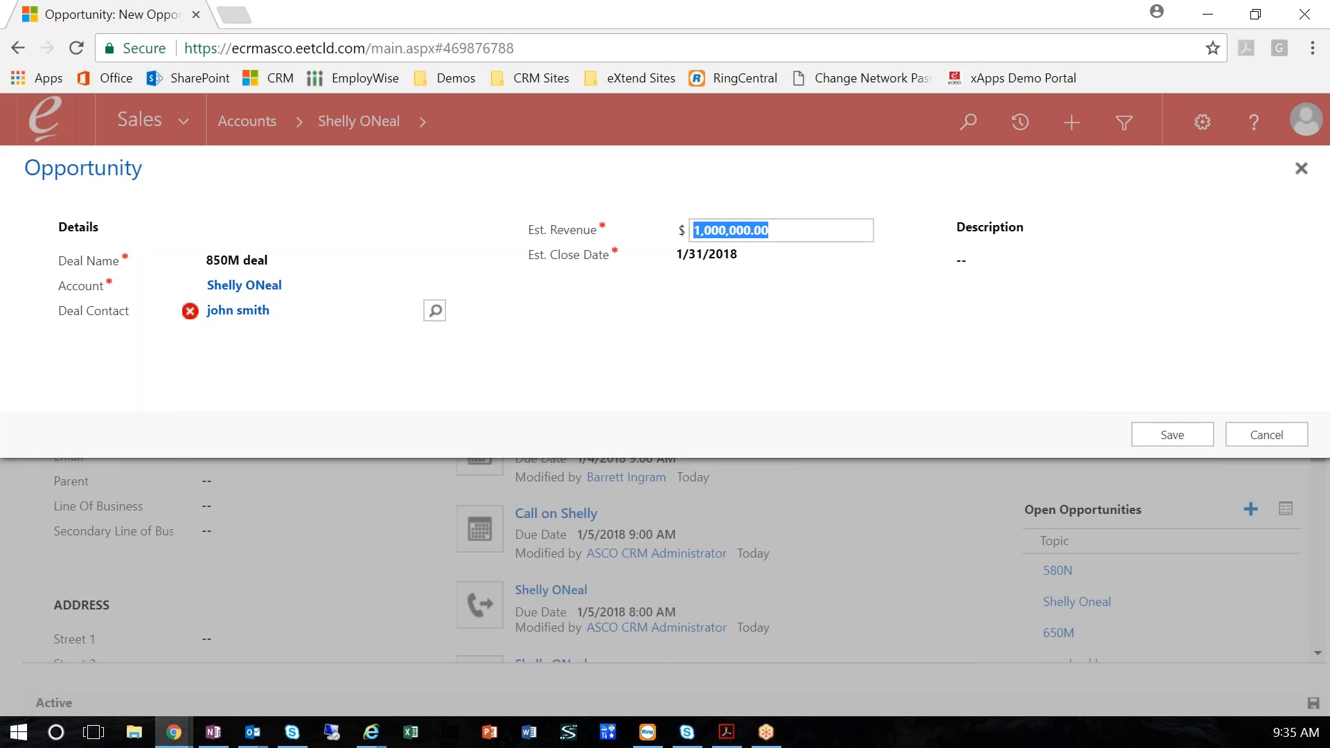
pyautogui.click(239, 313)
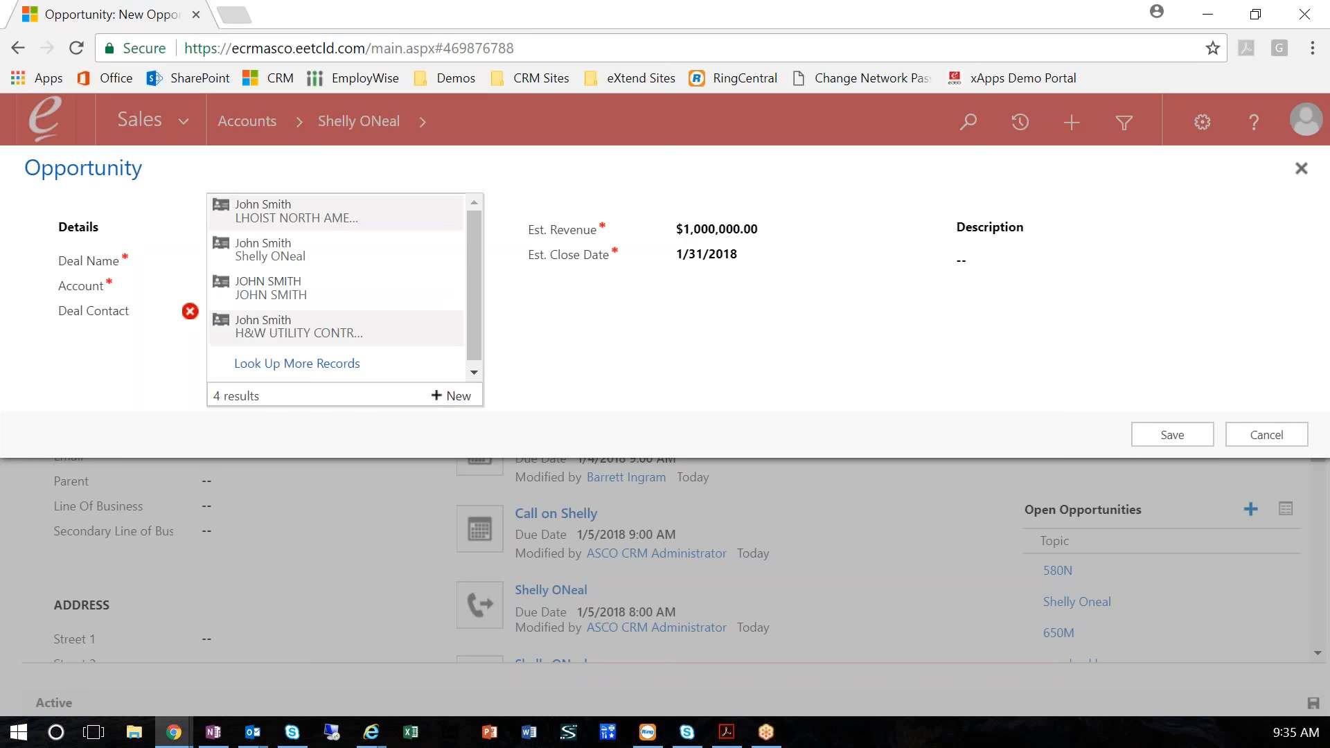
pyautogui.click(274, 253)
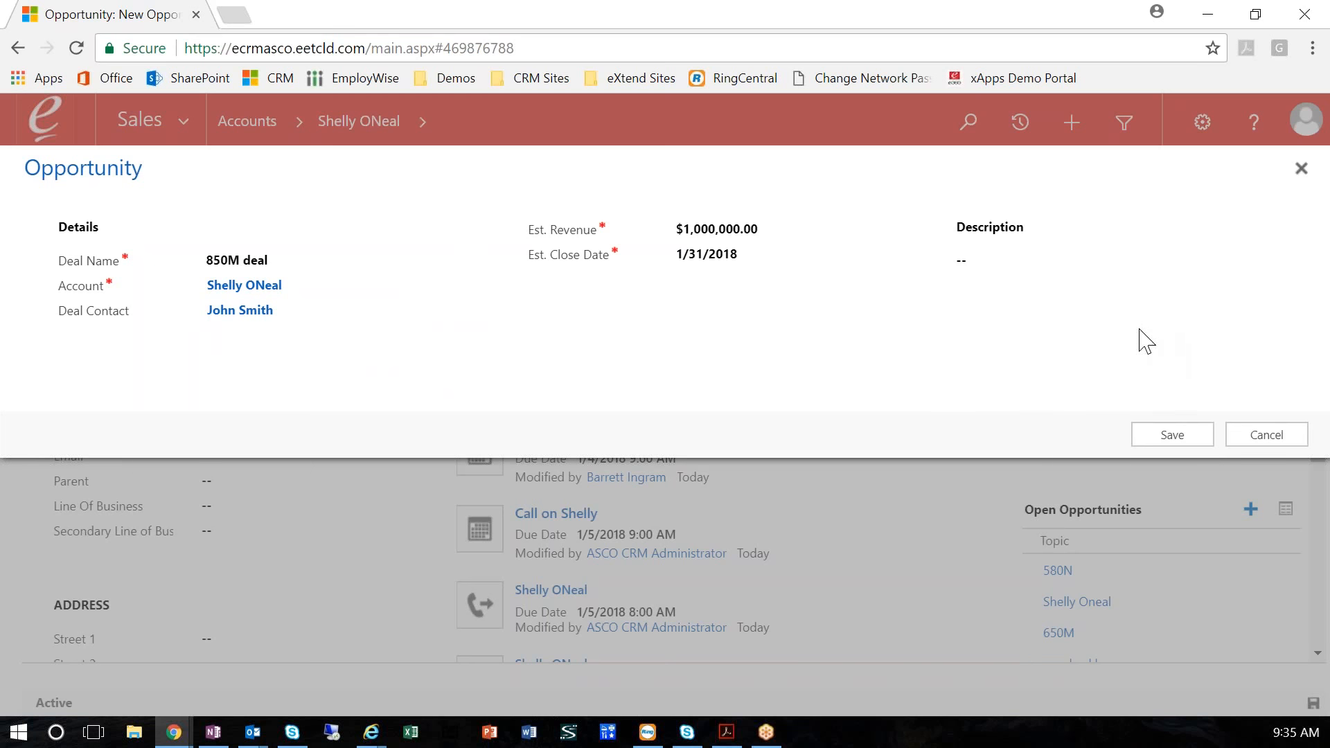
pyautogui.click(1171, 437)
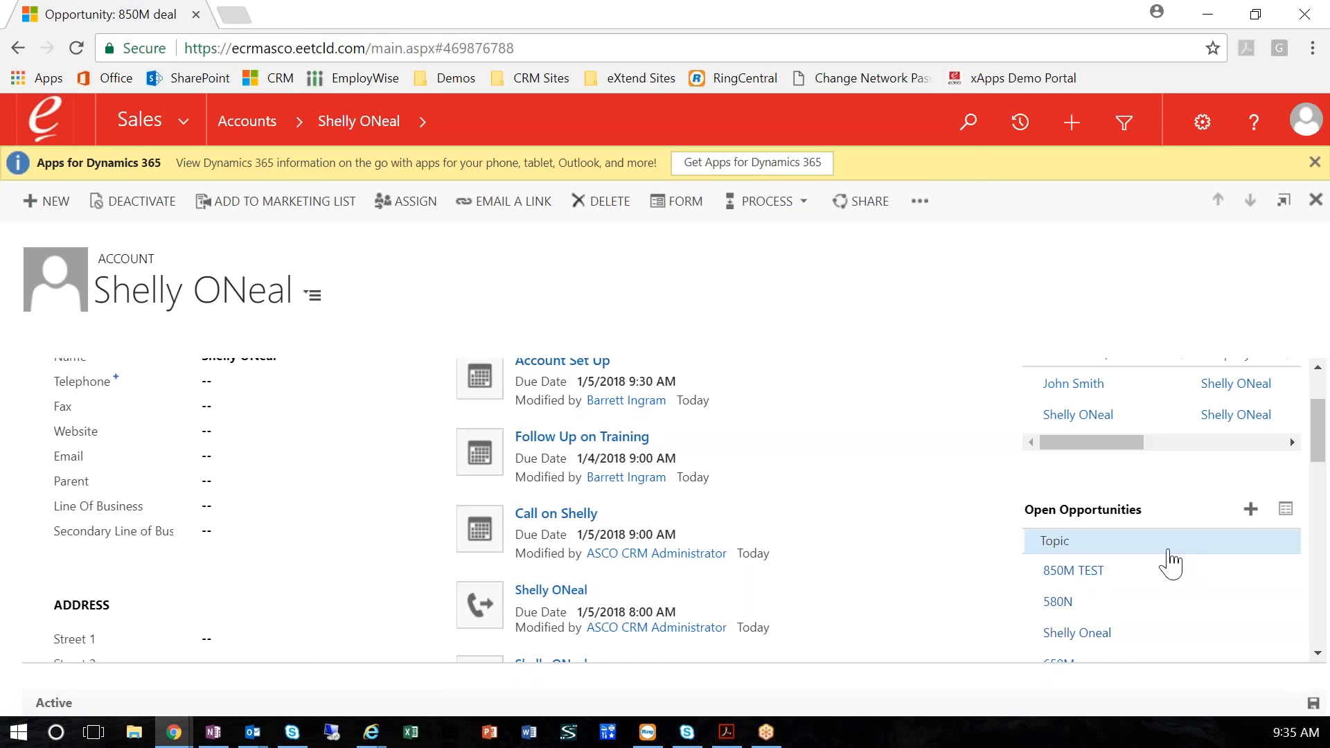
# Open the 850M TEST opportunity from the account and close its empty note entry
pyautogui.click(1073, 570)
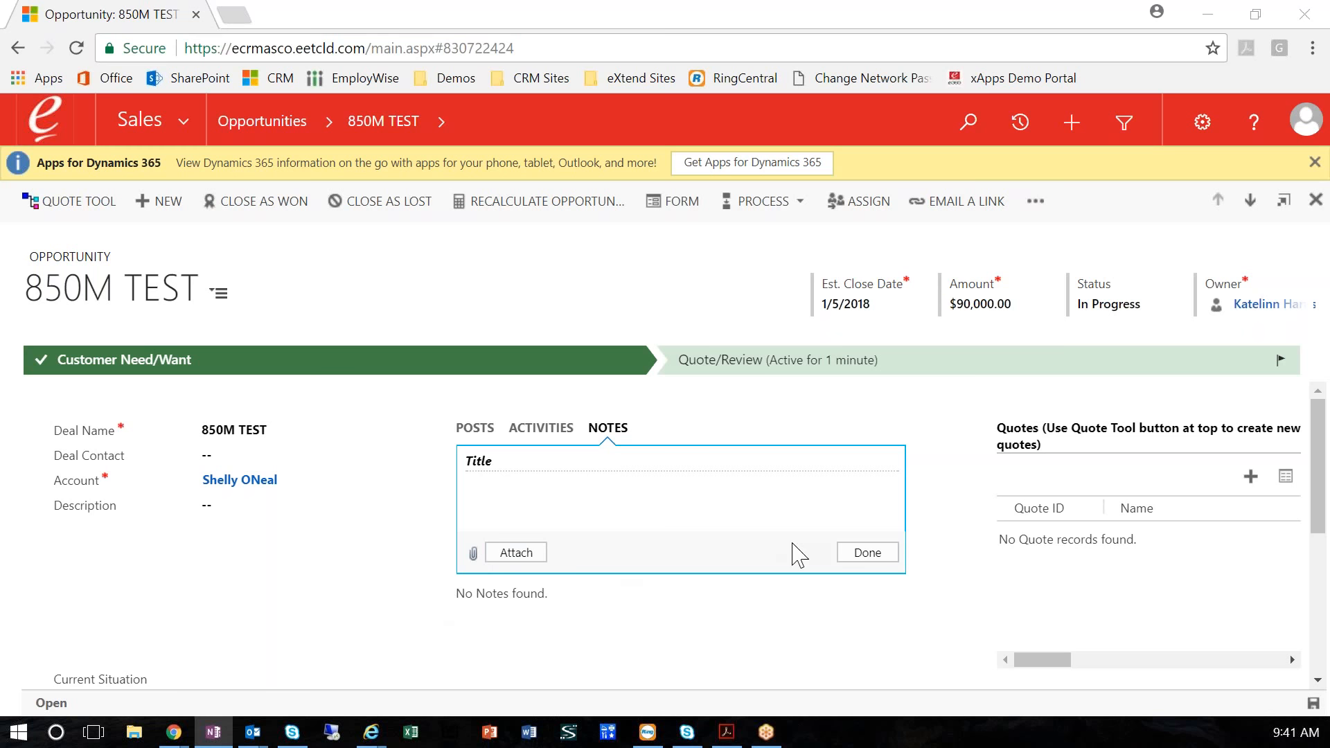
pyautogui.click(859, 553)
pyautogui.scroll(-3, 695, 543)
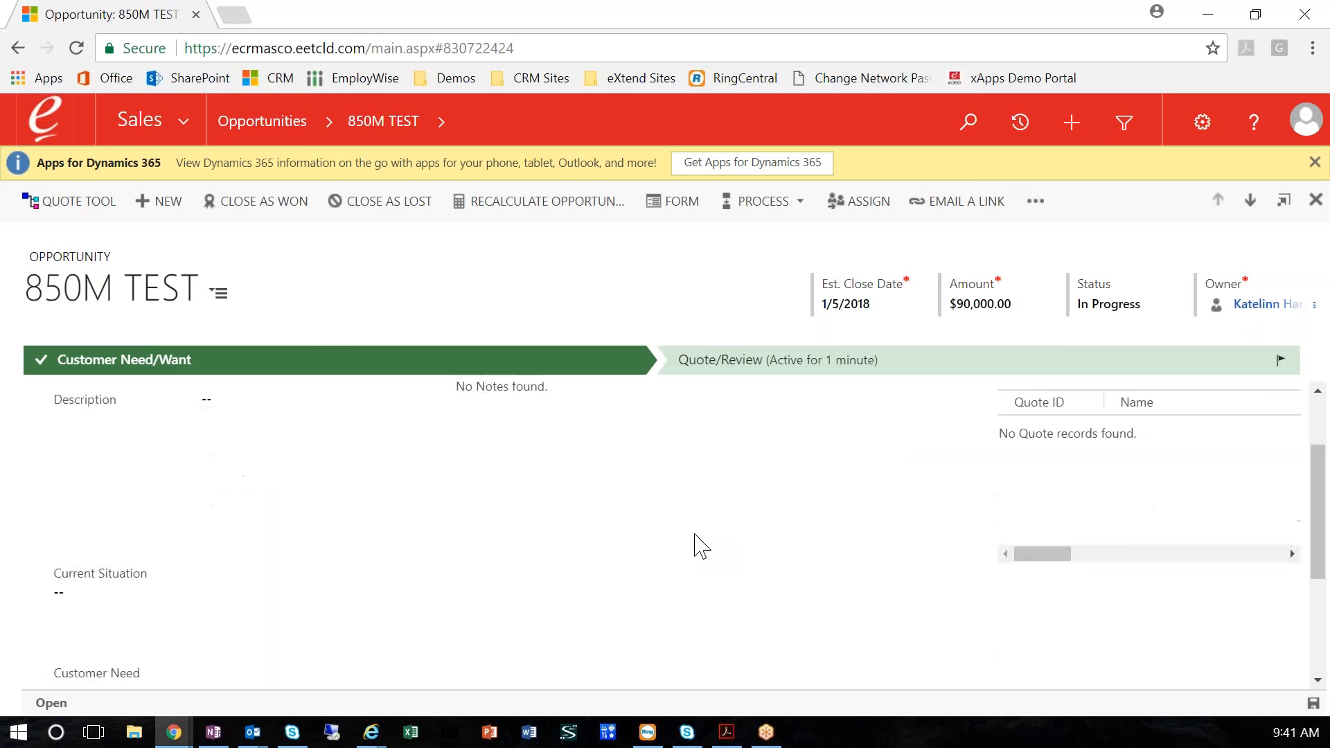
pyautogui.scroll(3, 695, 543)
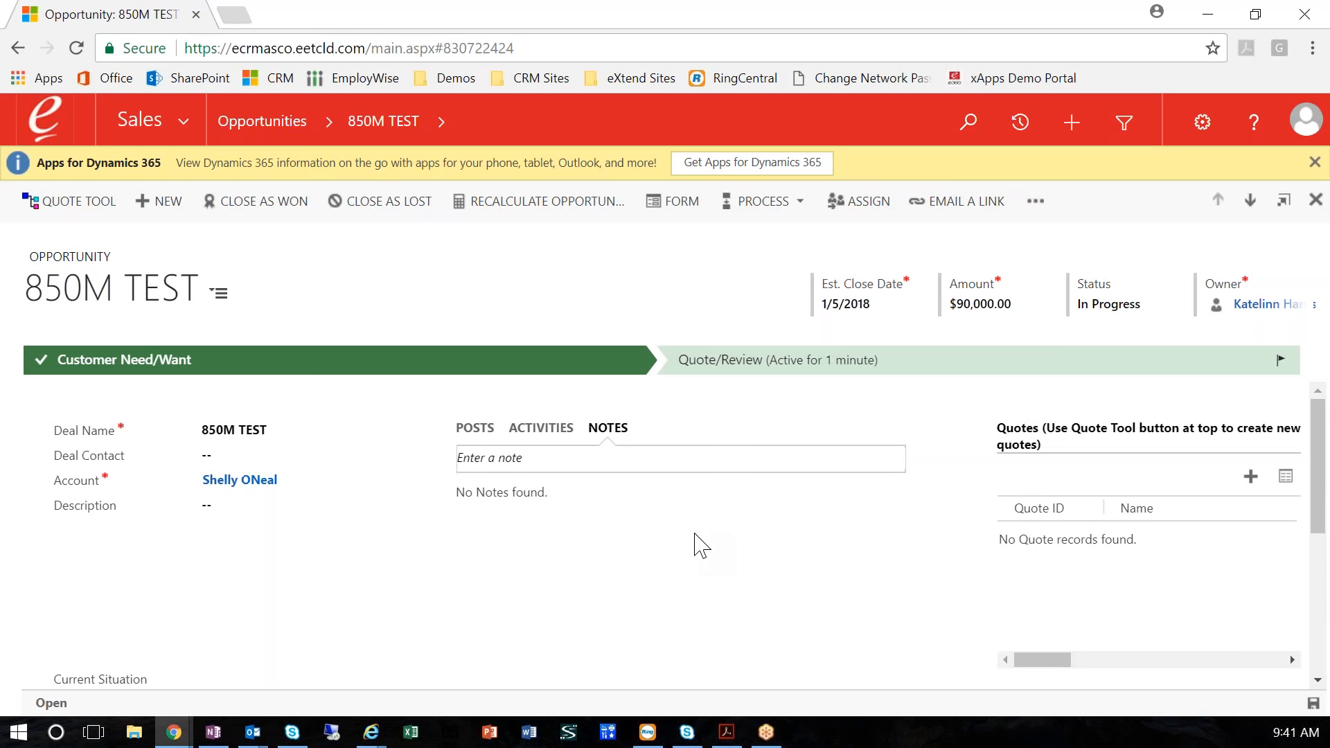
# In the opportunity's Quote/Review stage, set the payment method to Finance and Trade In to Yes
pyautogui.click(751, 372)
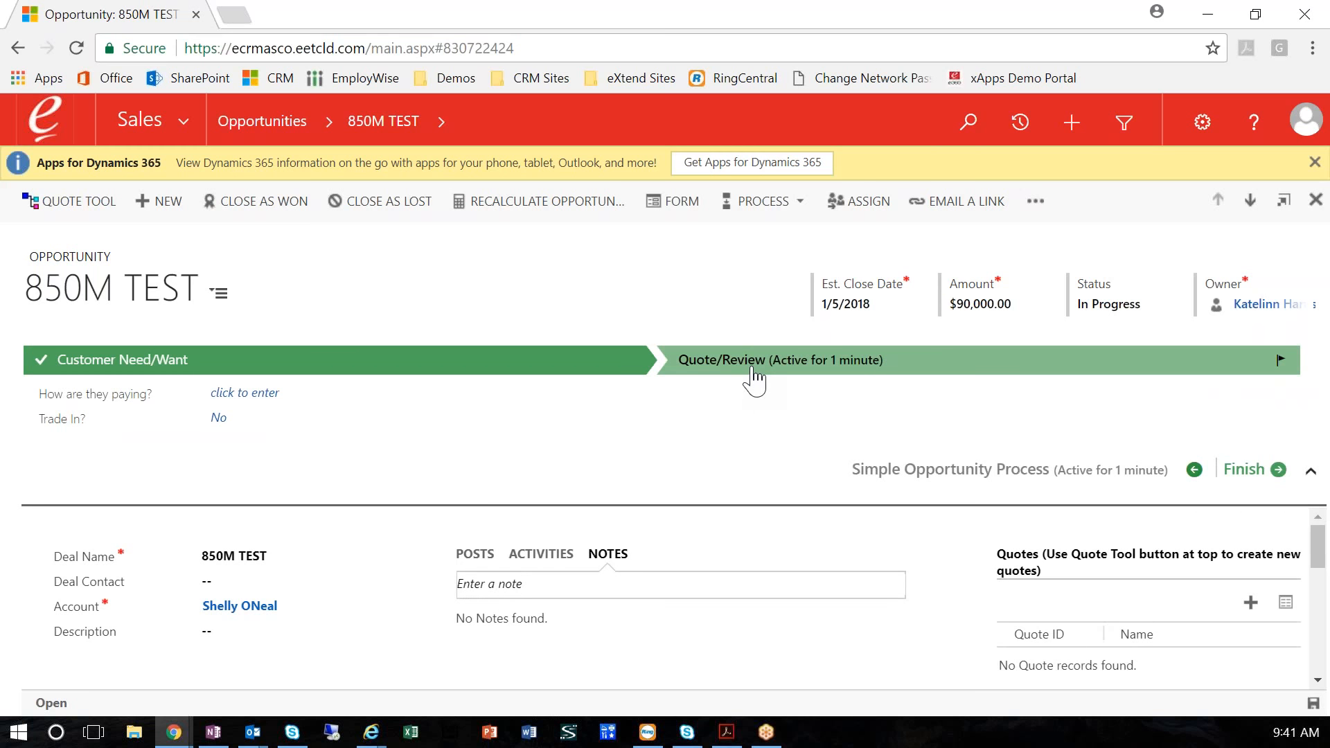
pyautogui.click(336, 397)
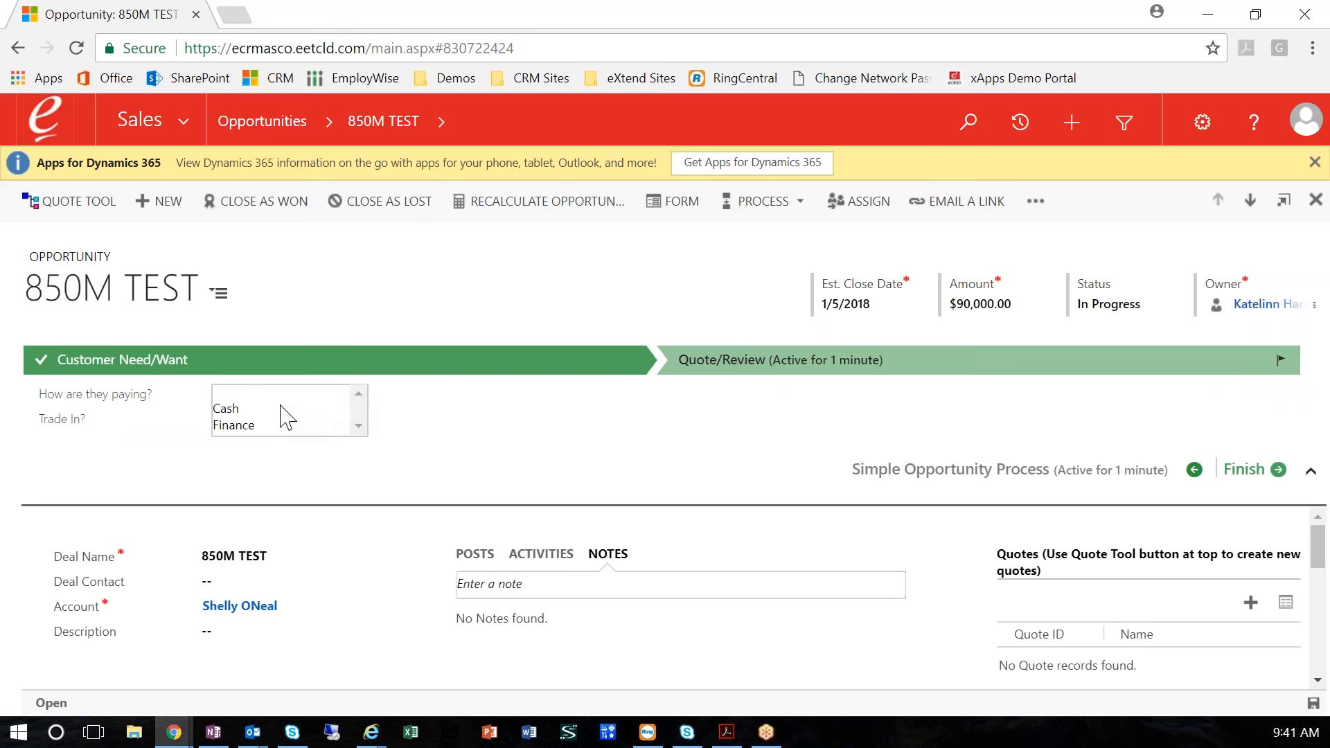
pyautogui.click(242, 426)
pyautogui.click(239, 419)
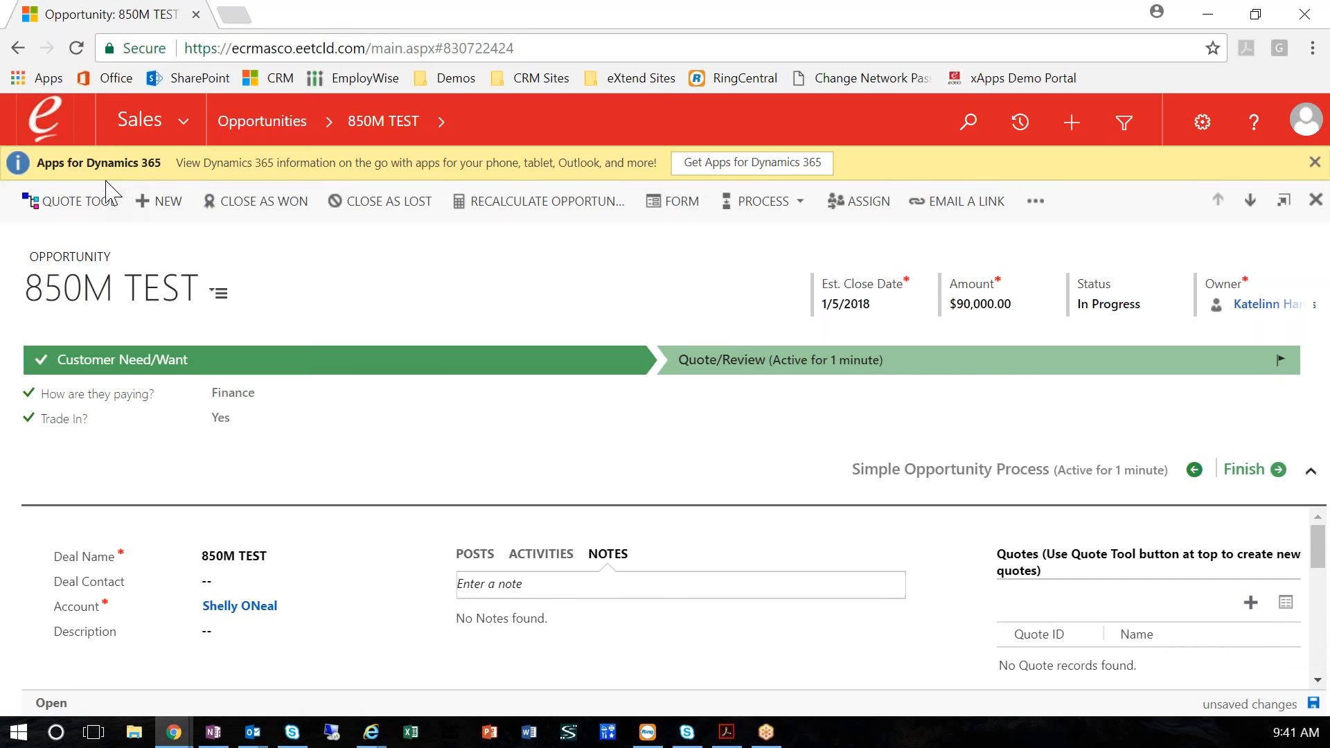
# Open the Quote Tool for the opportunity and enter the contact's full name on the quote
pyautogui.click(72, 203)
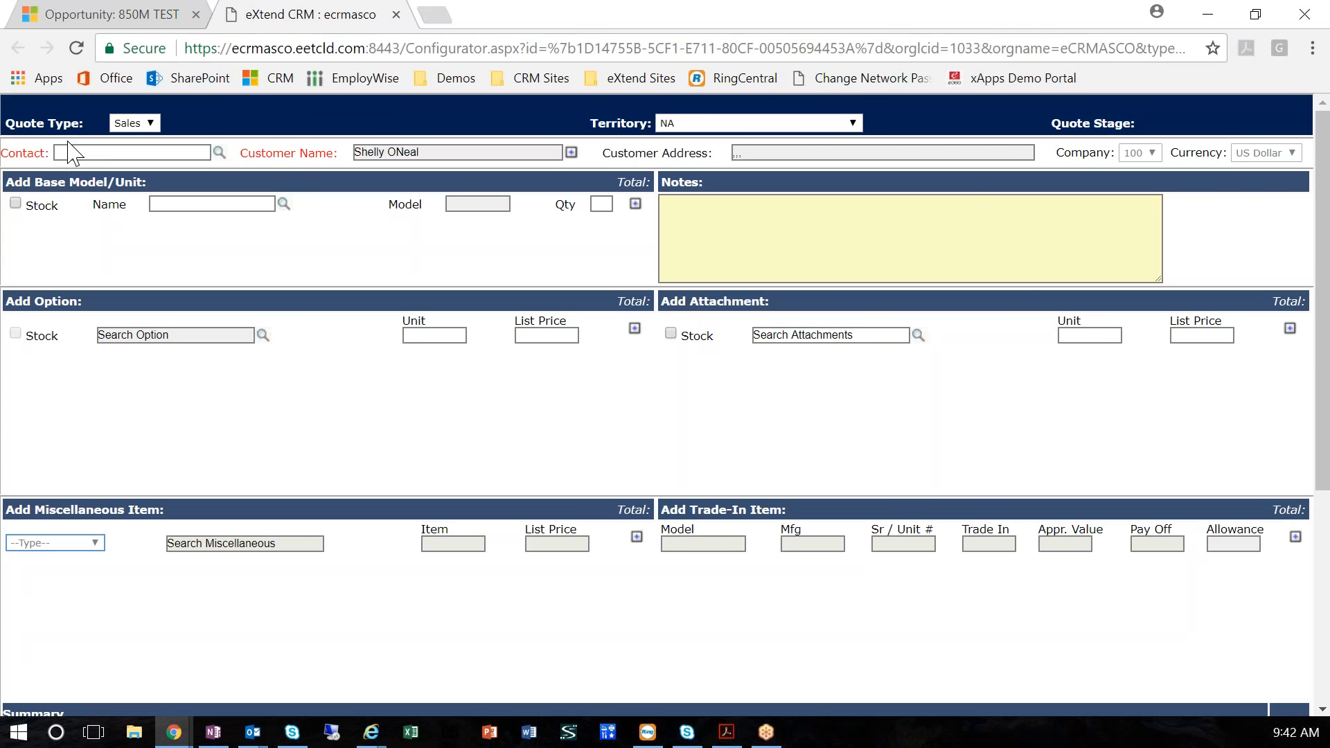
pyautogui.click(220, 153)
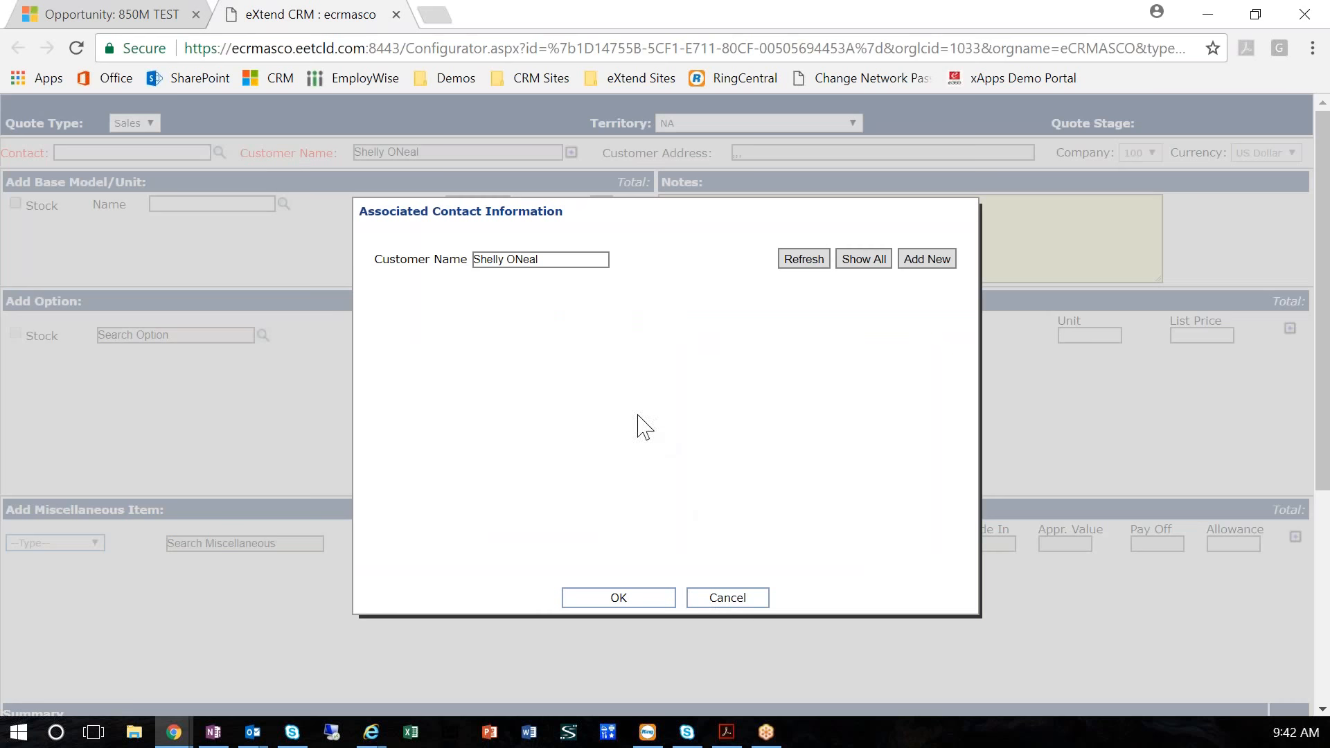
pyautogui.click(727, 599)
pyautogui.click(146, 153)
pyautogui.write('John Smith')
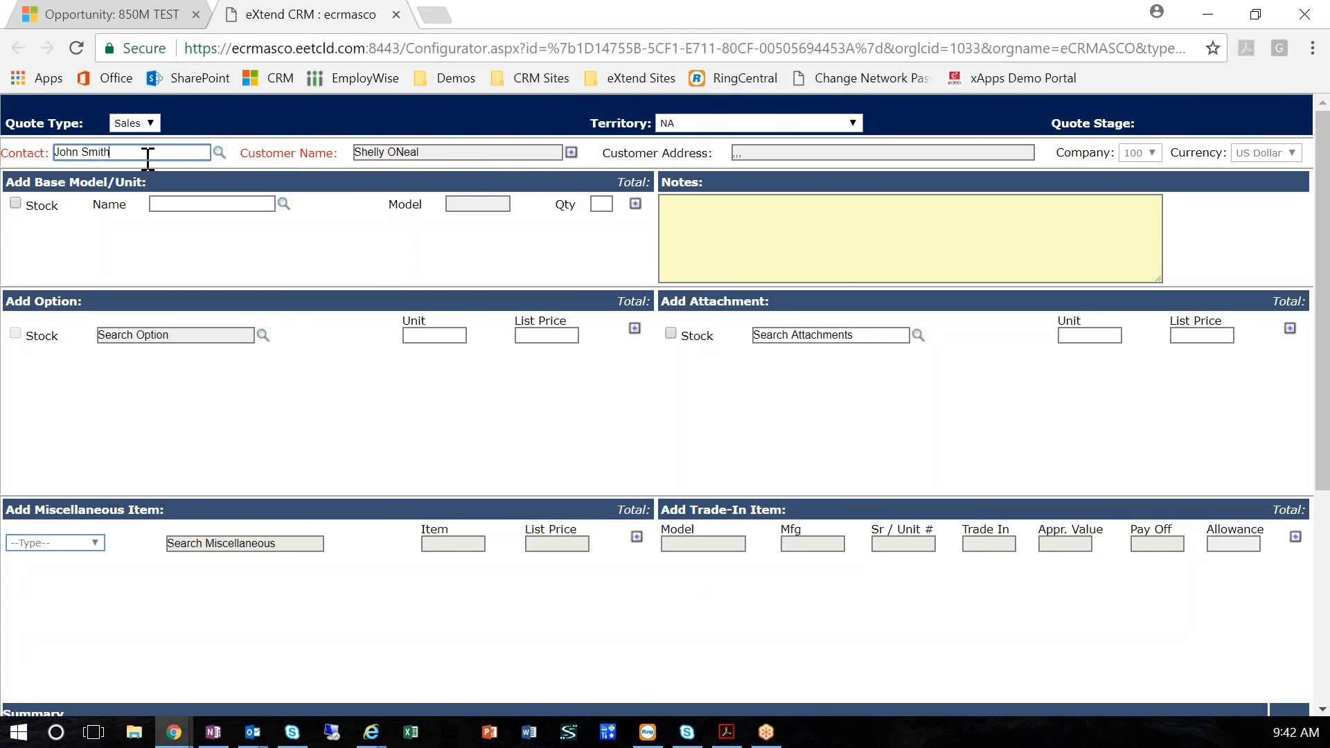
pyautogui.press('Tab')
# Look up 850M among the base model name suggestions and open the advanced search for base units
pyautogui.click(166, 205)
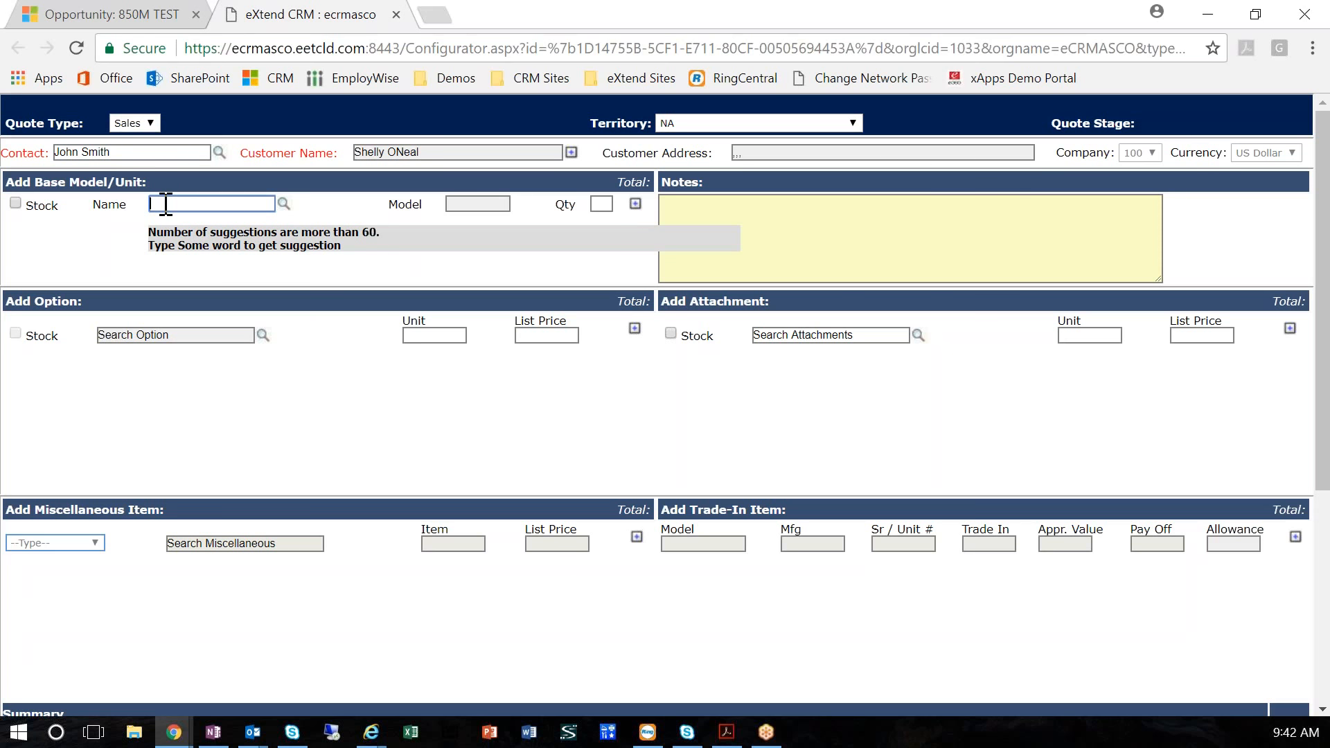
pyautogui.write('850M')
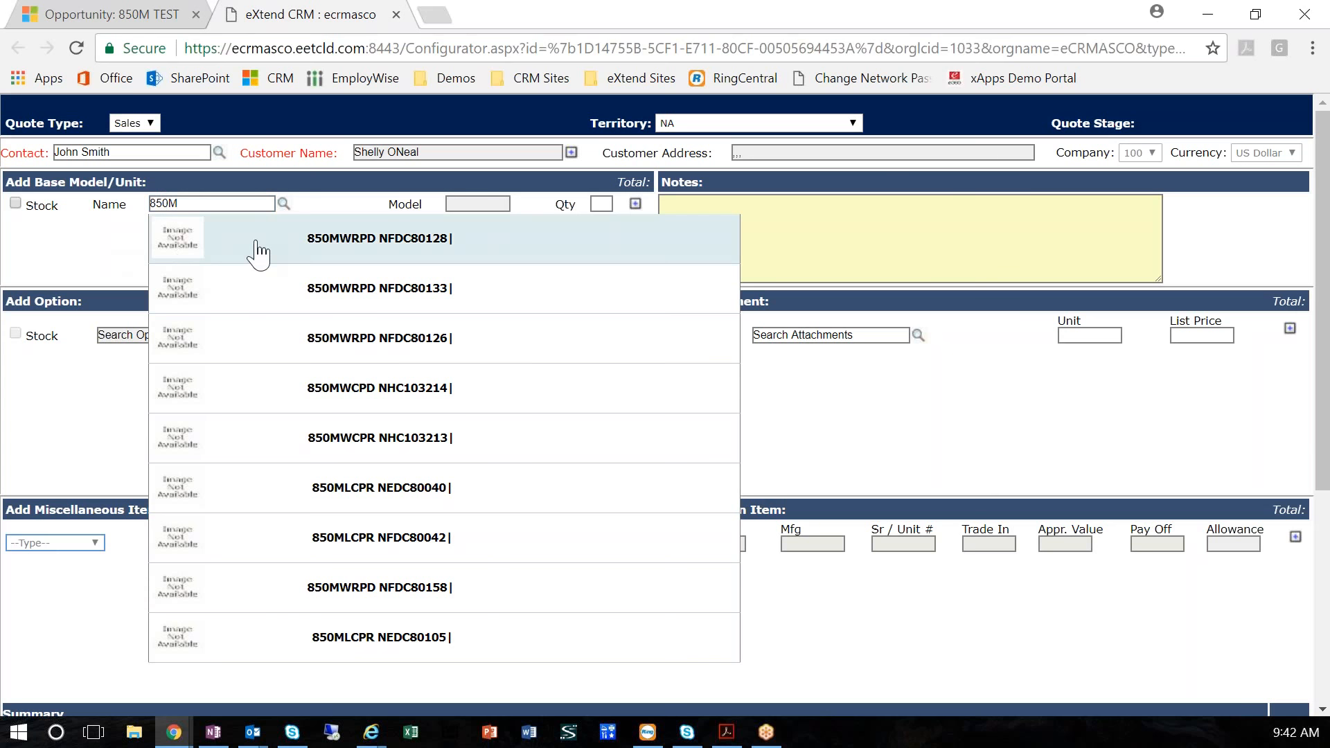
pyautogui.click(283, 203)
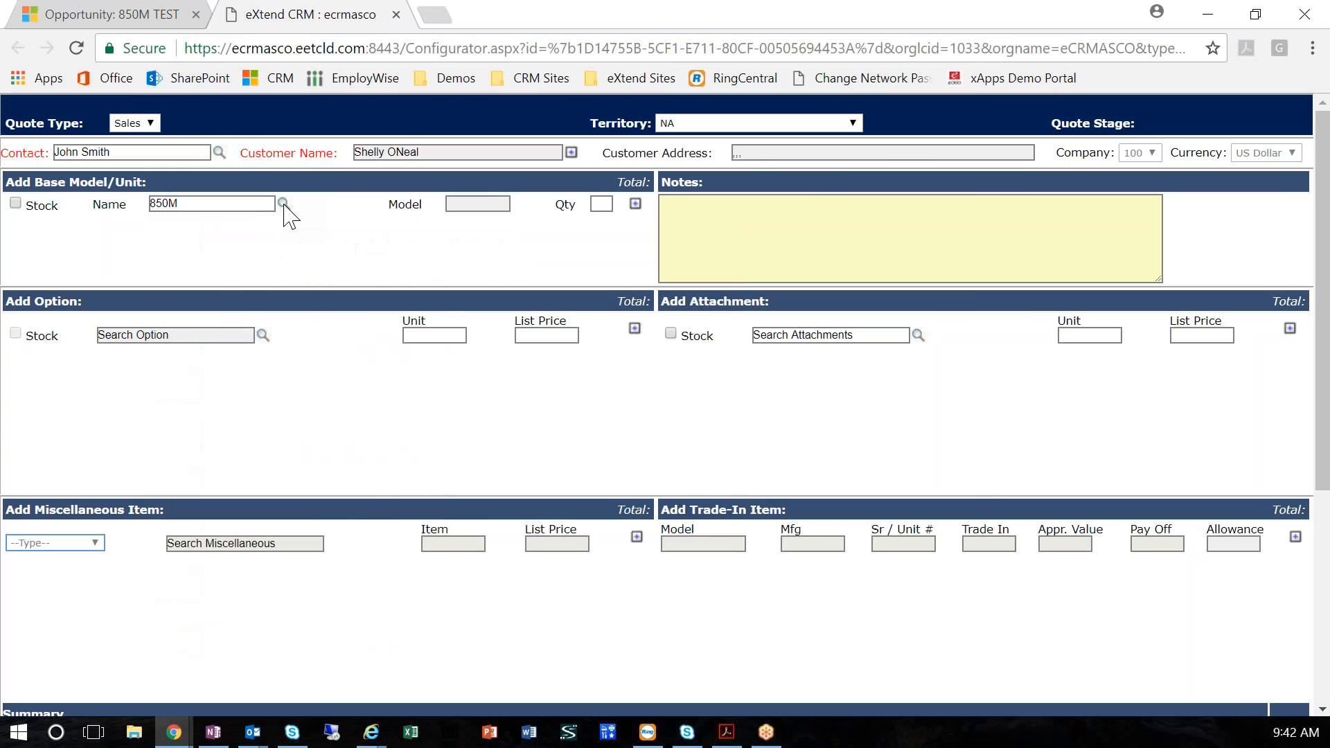
pyautogui.click(284, 203)
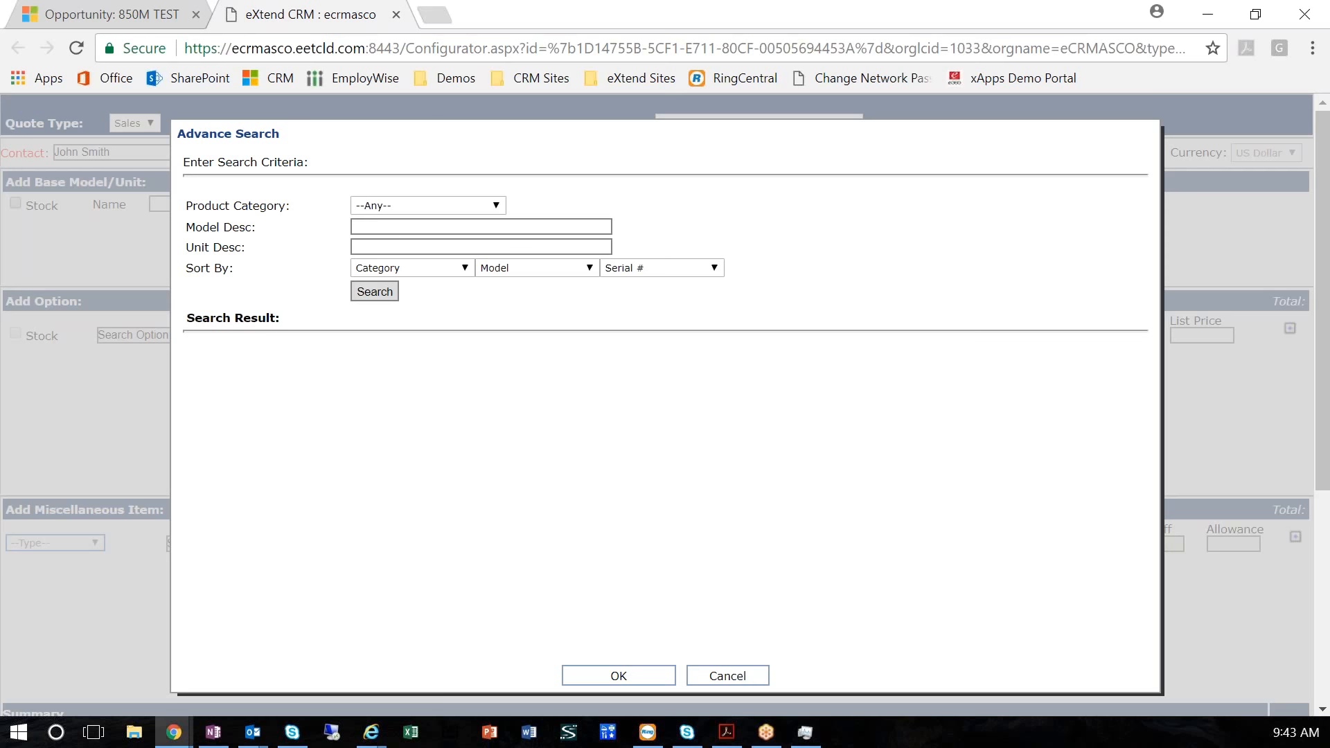
# Search base units by model description 850m and review the status and hours of the matching units
pyautogui.click(362, 226)
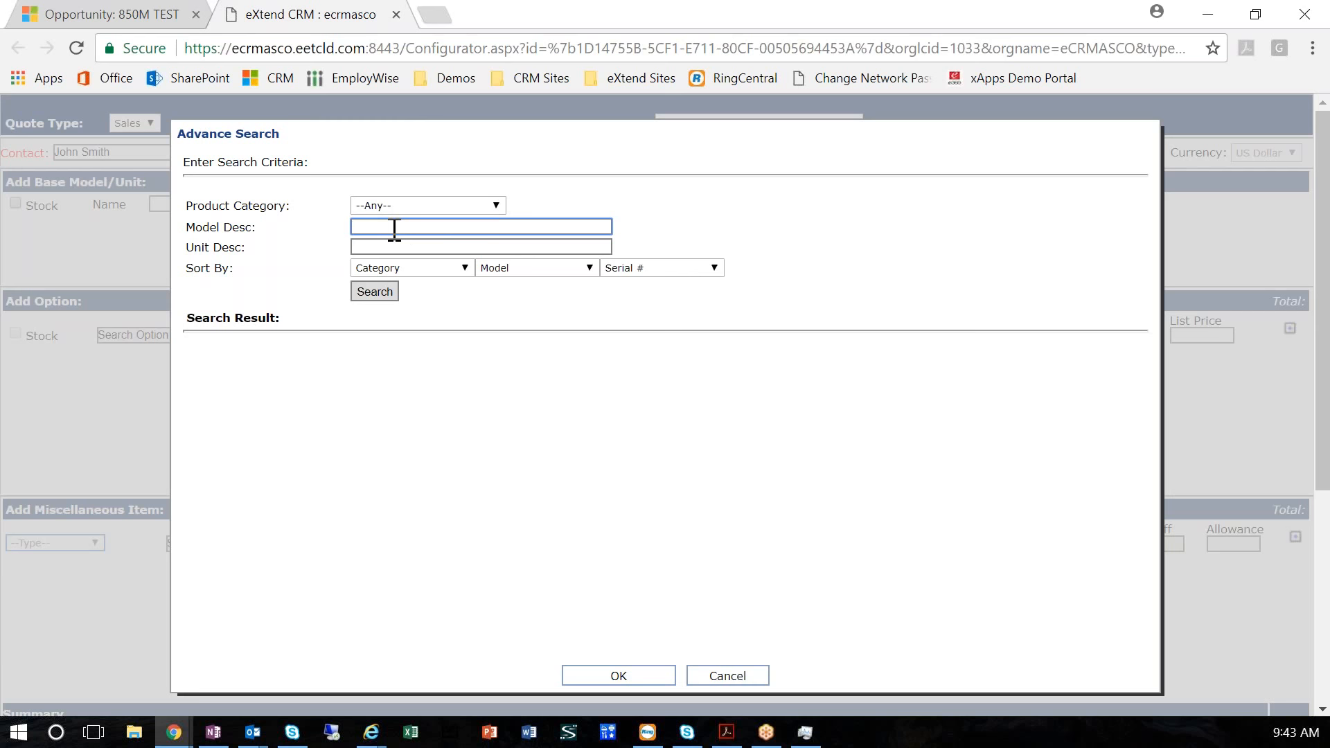
pyautogui.write('850m')
pyautogui.click(359, 292)
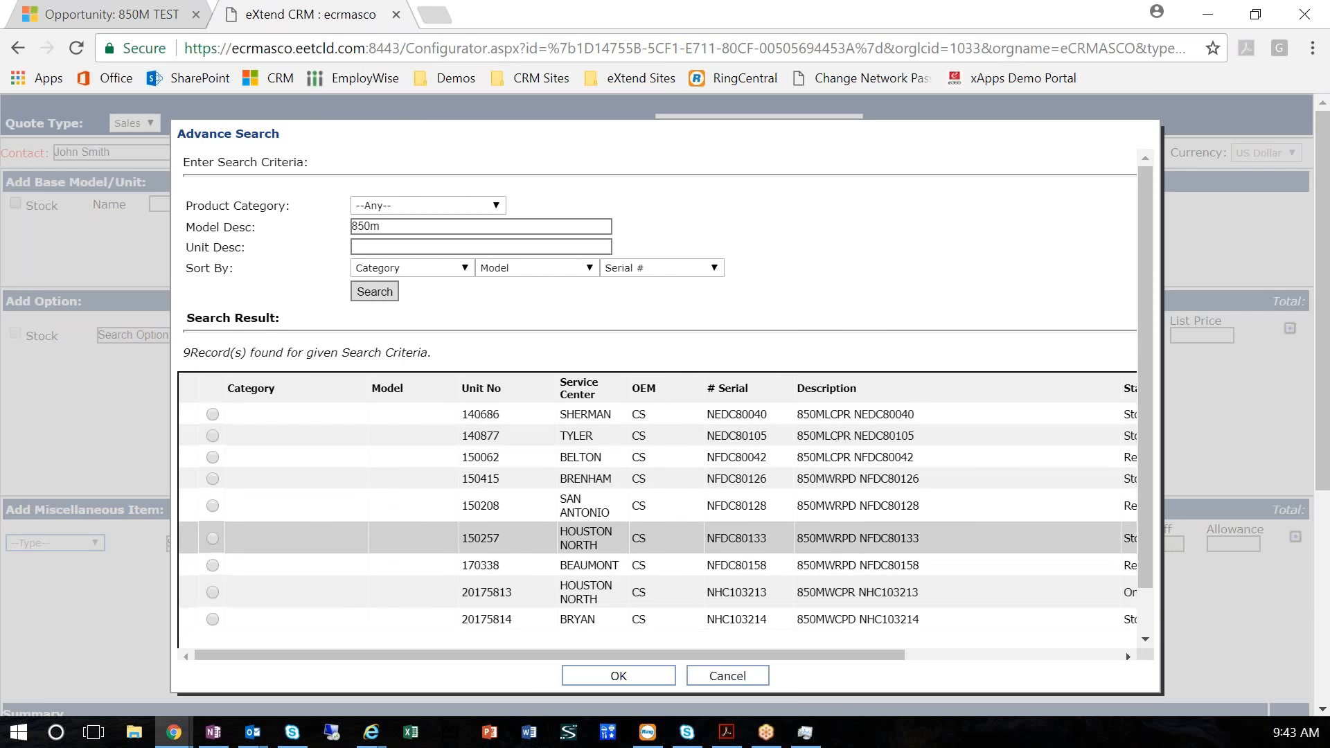
pyautogui.moveTo(796, 655); pyautogui.dragTo(1070, 663)
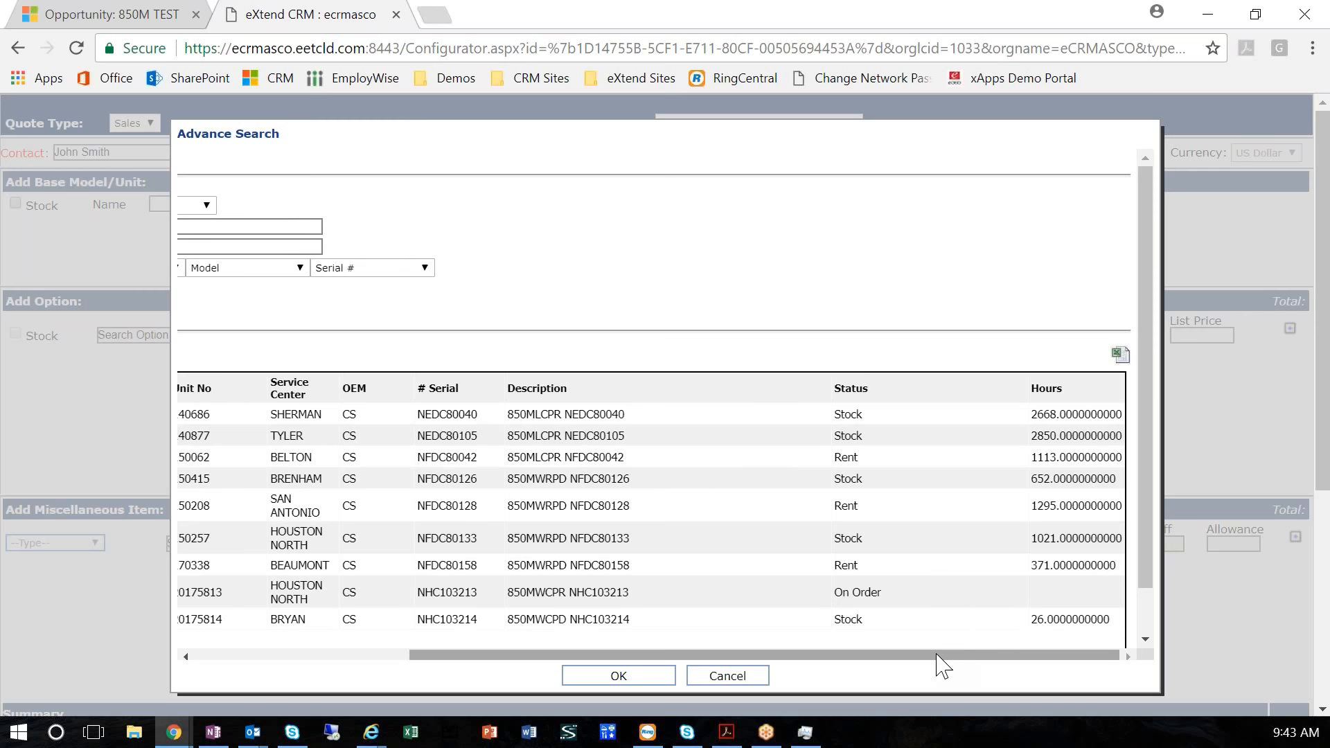
pyautogui.moveTo(942, 666); pyautogui.dragTo(693, 669)
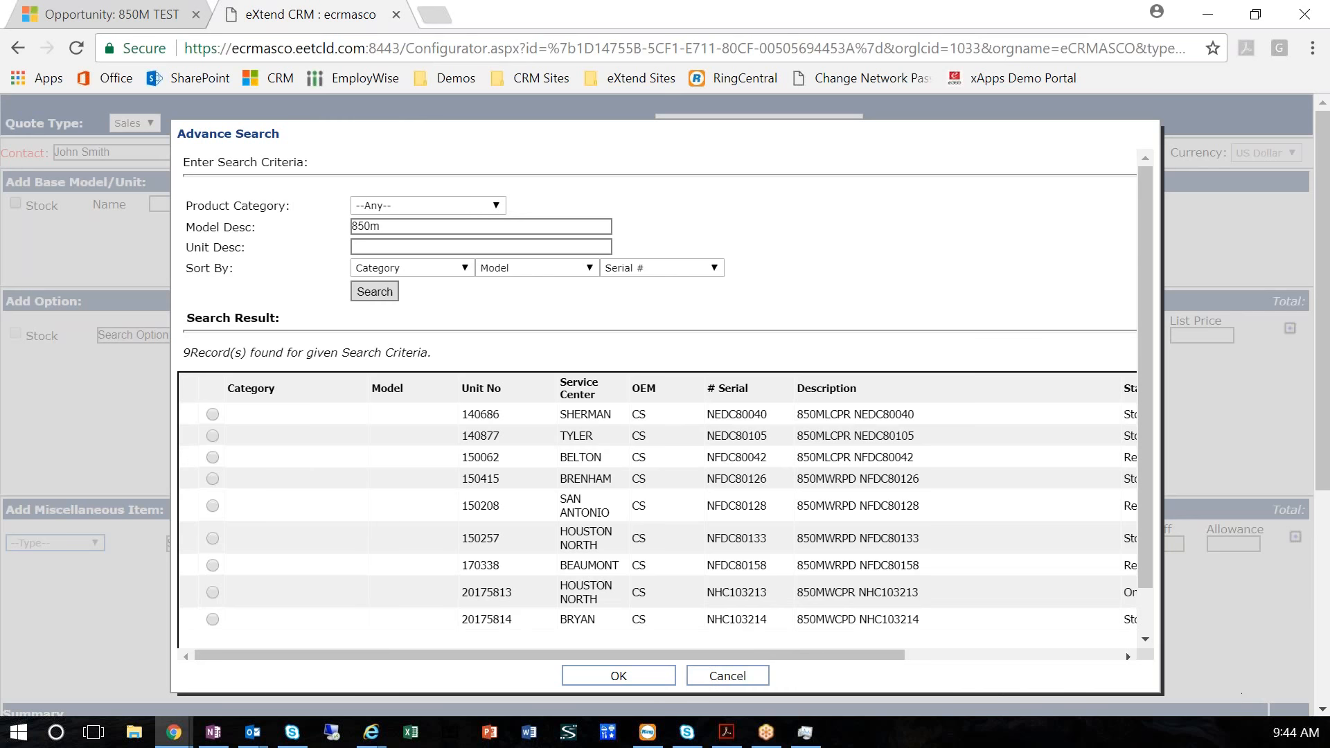
pyautogui.hotkey('alt', 'Tab')
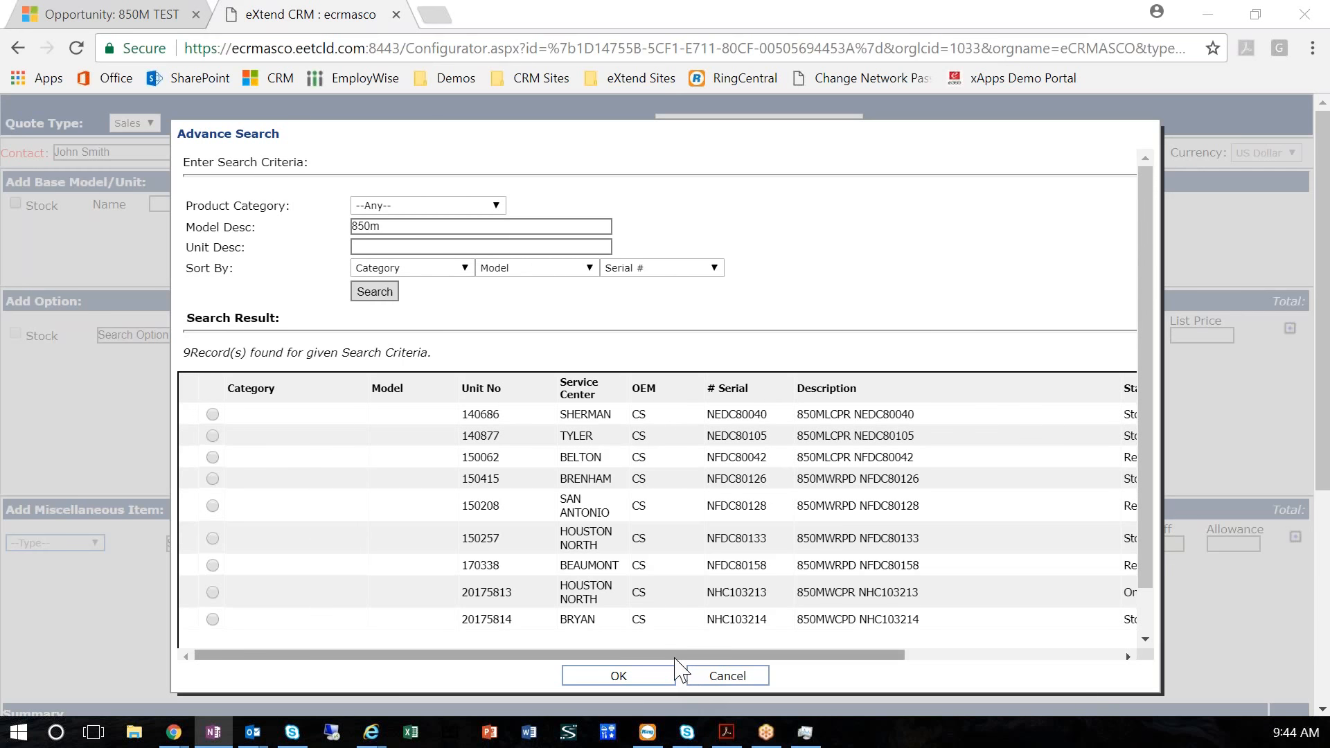
pyautogui.moveTo(696, 656); pyautogui.dragTo(613, 671)
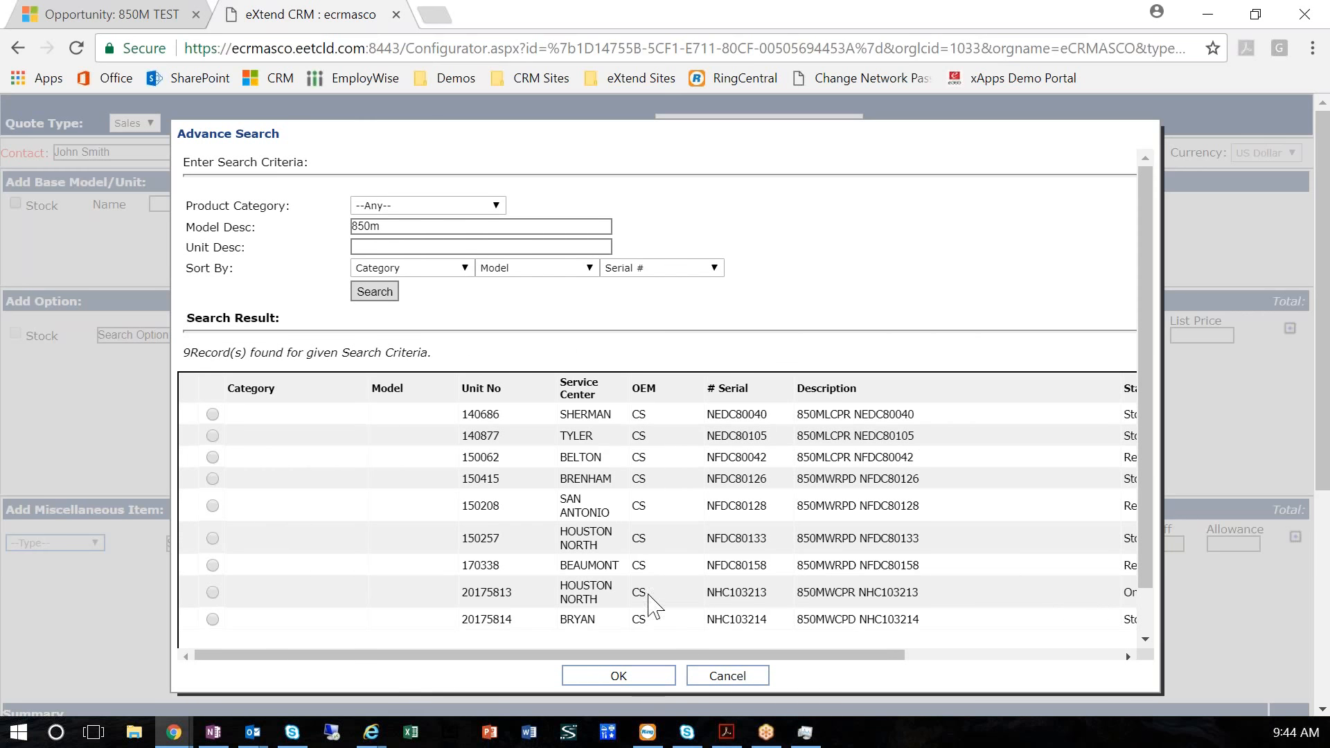
# Clear the model description, rerun the search without criteria, and cancel the advanced search
pyautogui.doubleClick(355, 226)
pyautogui.press('BackSpace')
pyautogui.click(379, 292)
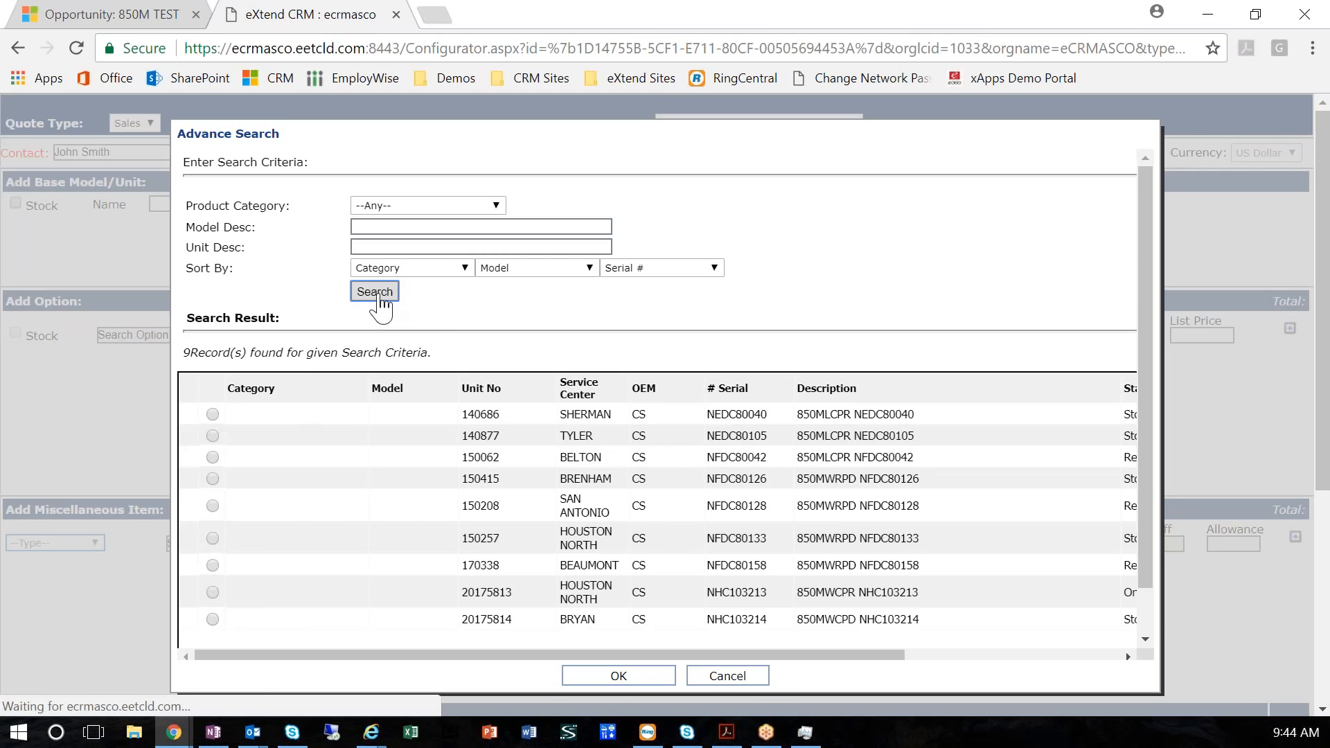
pyautogui.click(727, 676)
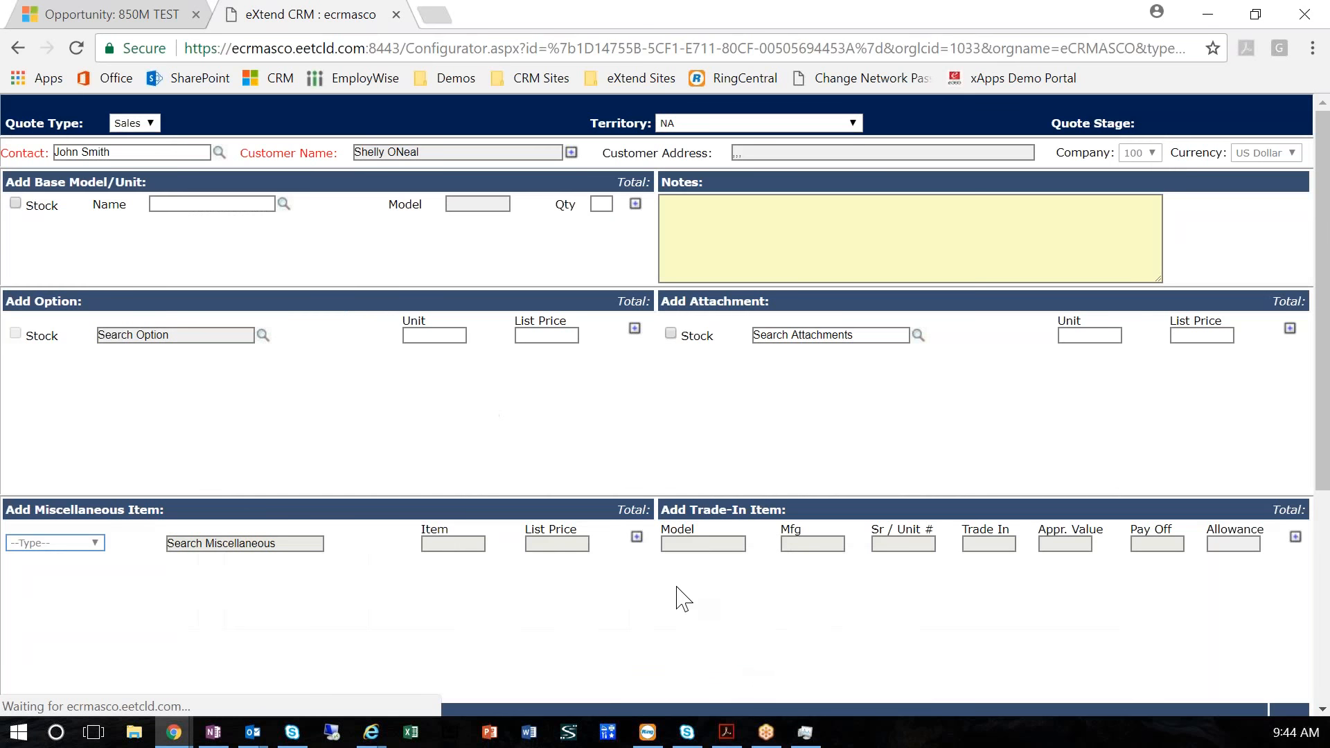
# Try to find the unit through the advanced search with unit description 140686
pyautogui.click(284, 203)
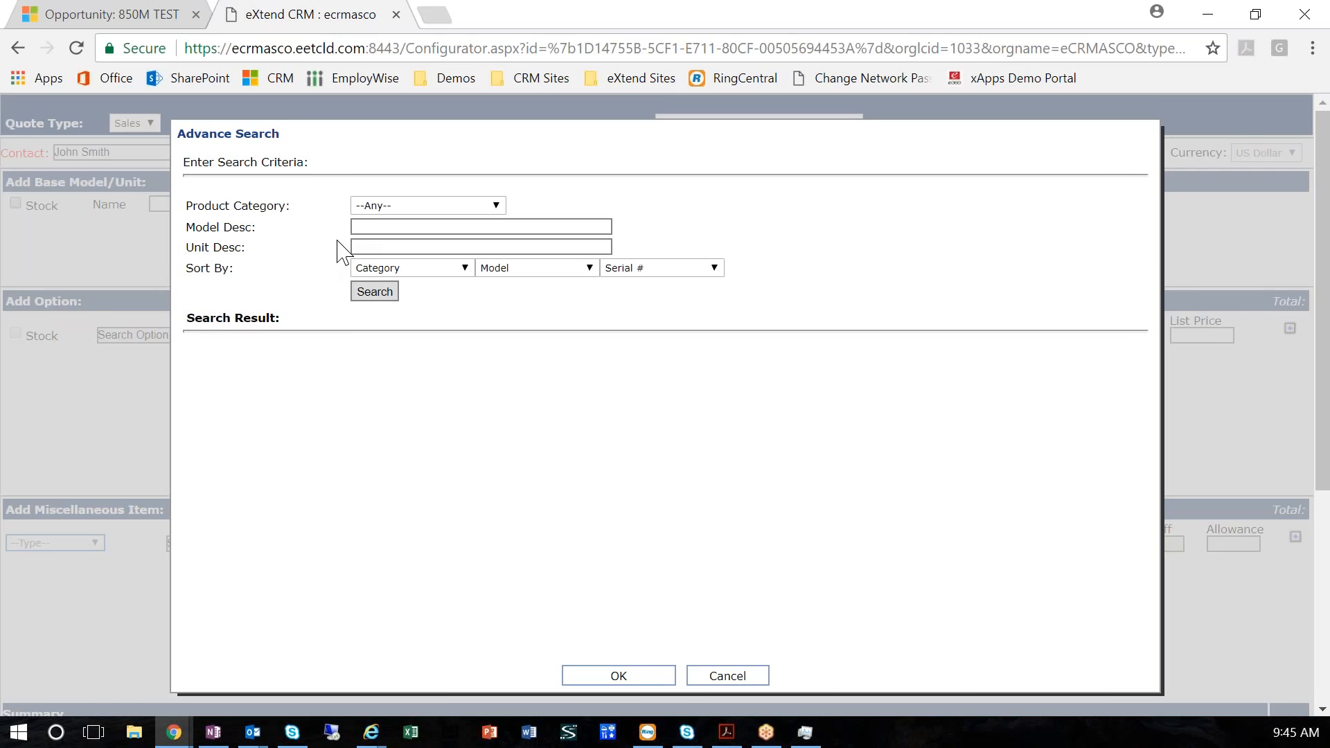
pyautogui.click(390, 248)
pyautogui.write('140686')
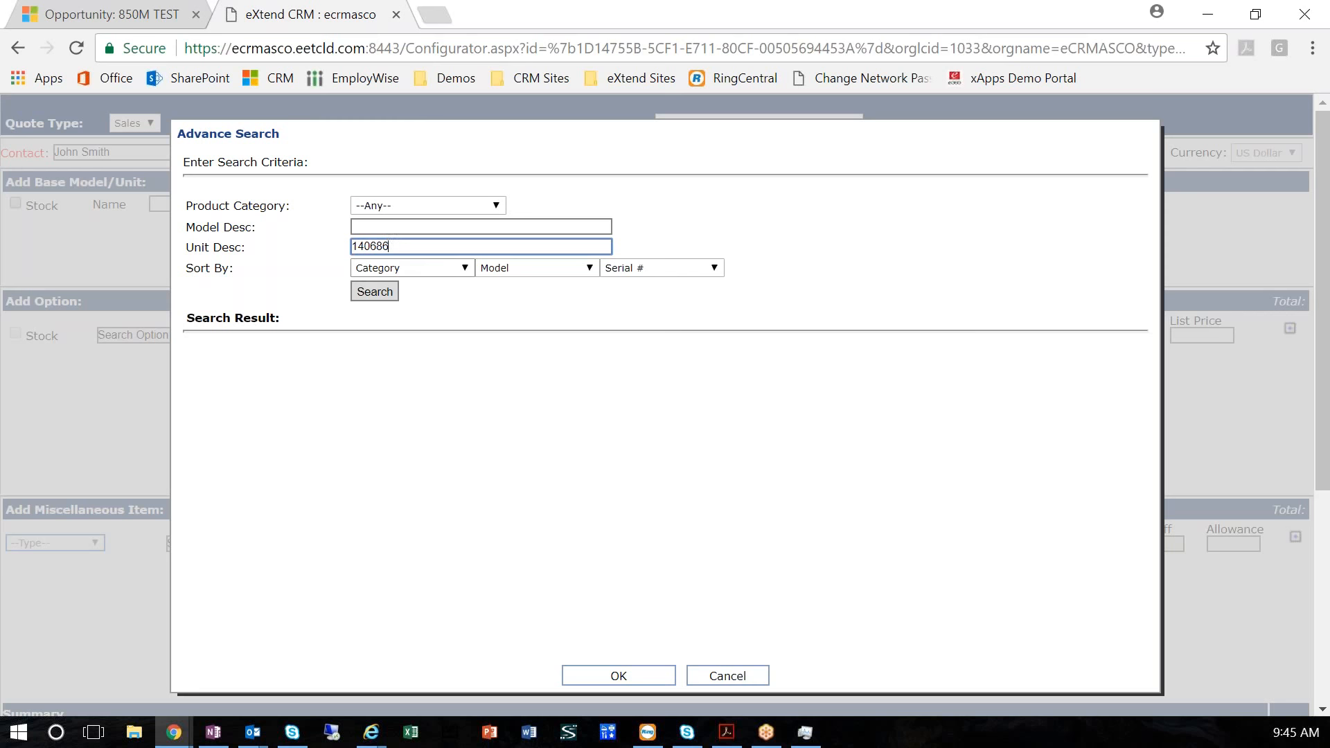
pyautogui.click(373, 292)
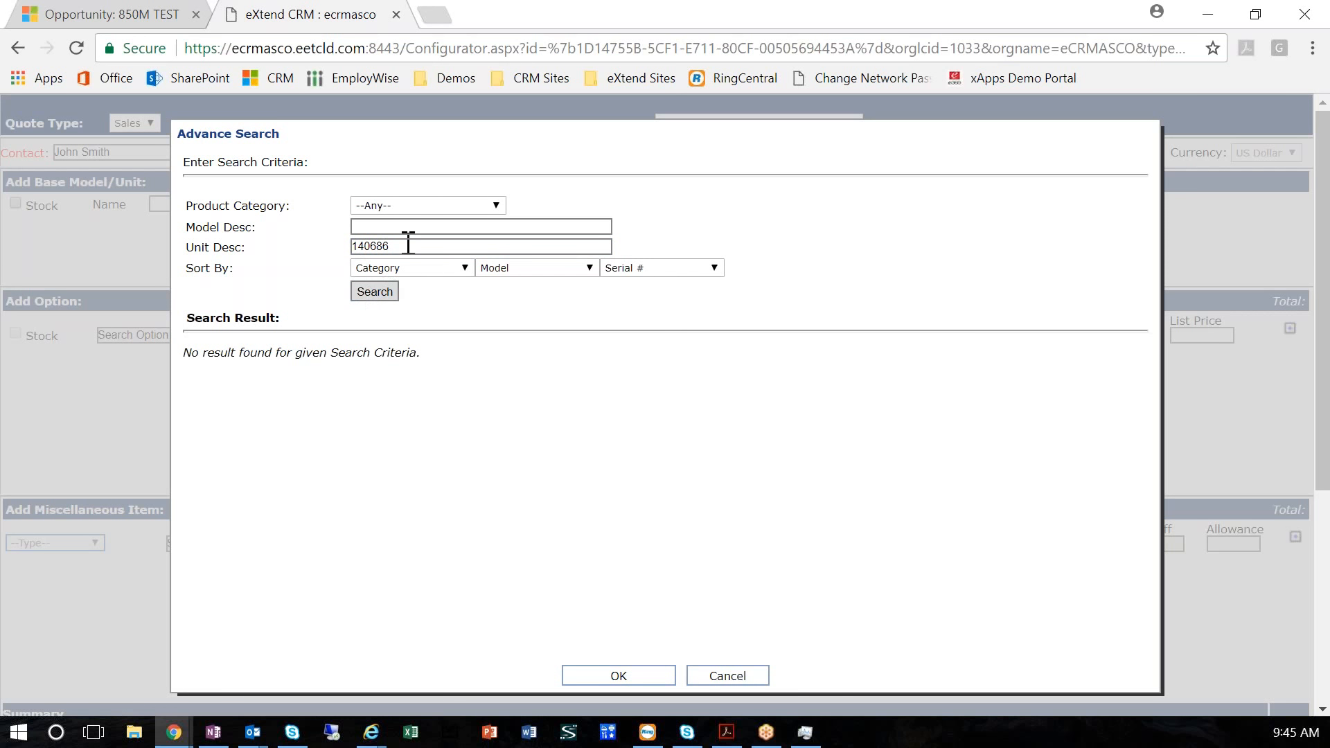
# Search by model description 850m instead of unit description, and add unit 140686 to the quote as the base unit
pyautogui.moveTo(409, 242); pyautogui.dragTo(345, 249)
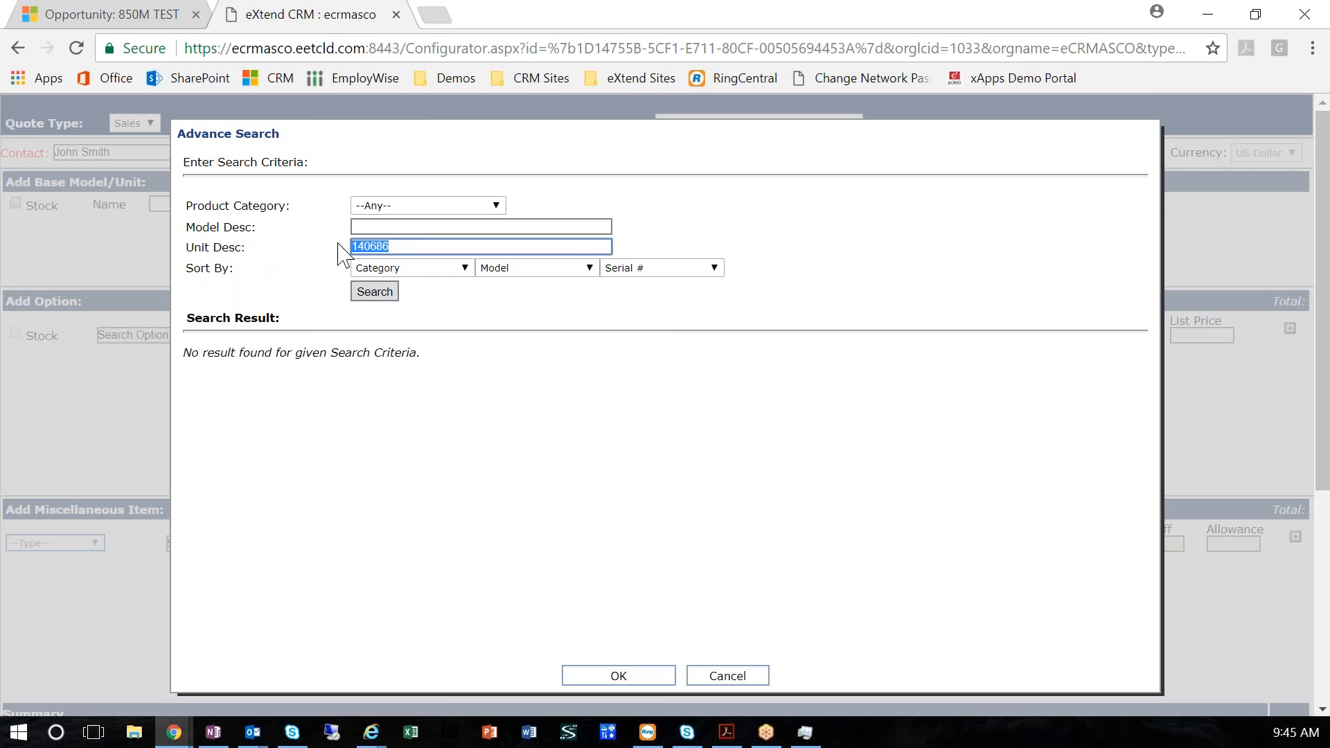
pyautogui.press('BackSpace')
pyautogui.click(371, 222)
pyautogui.write('850m')
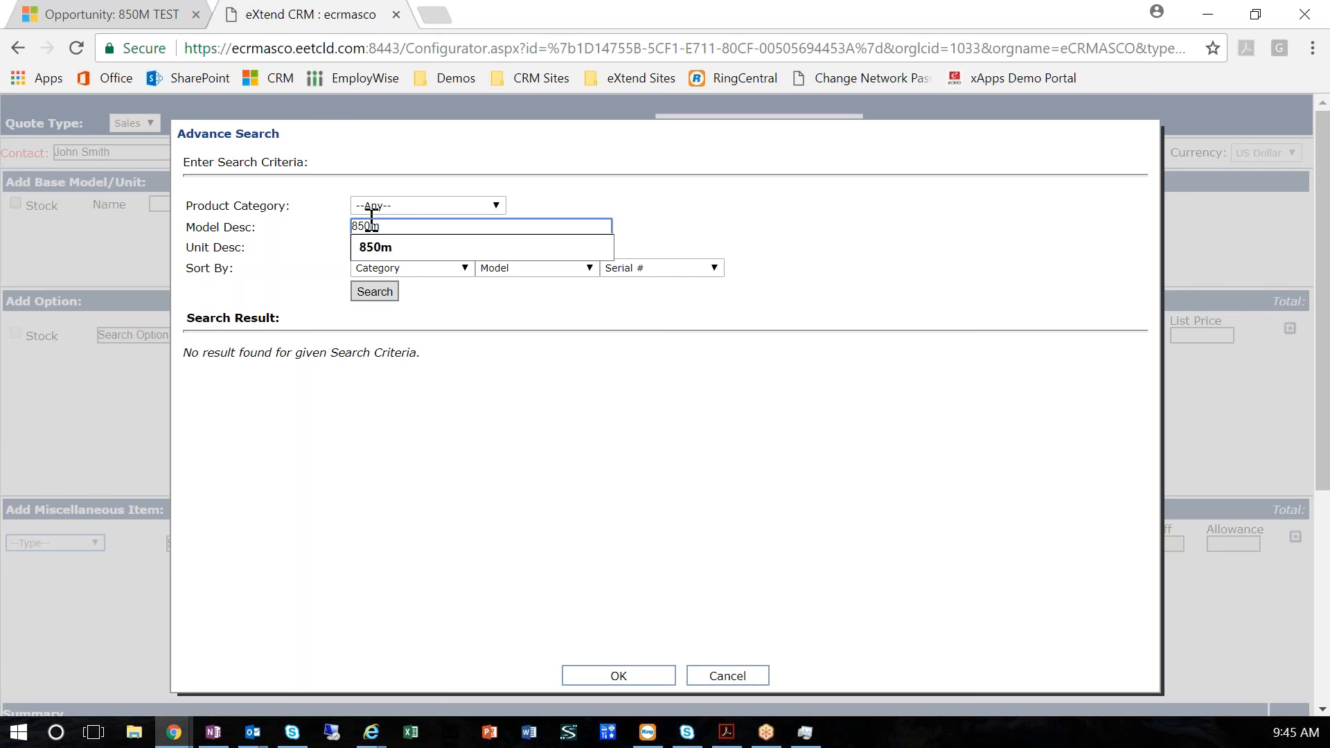
pyautogui.press('Return')
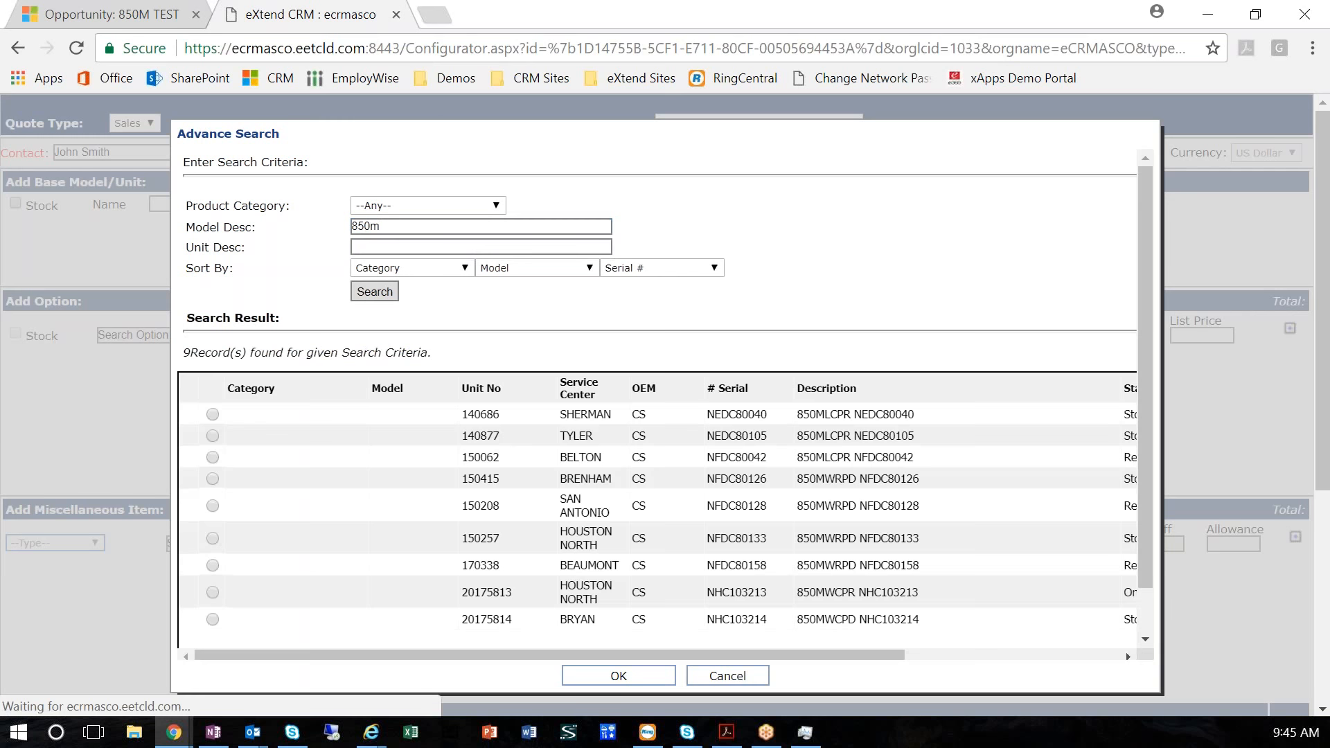
pyautogui.click(212, 414)
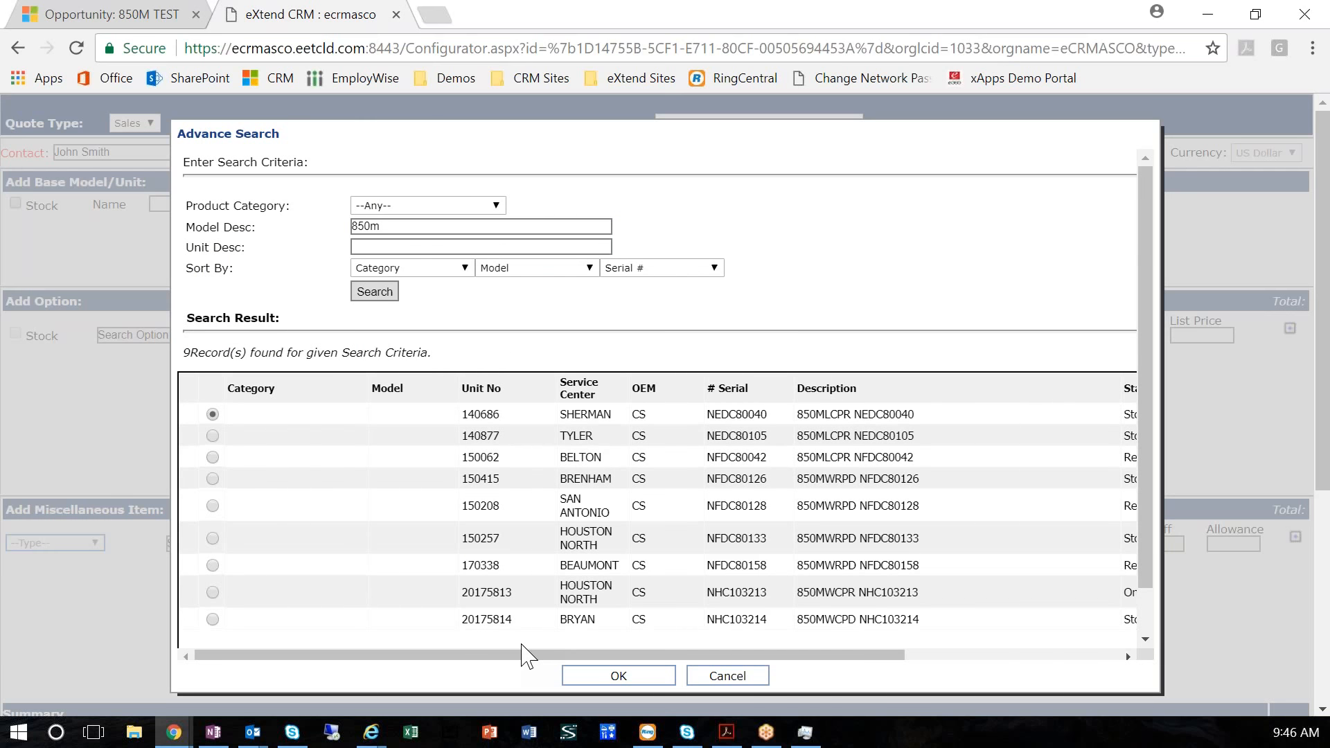
pyautogui.click(618, 676)
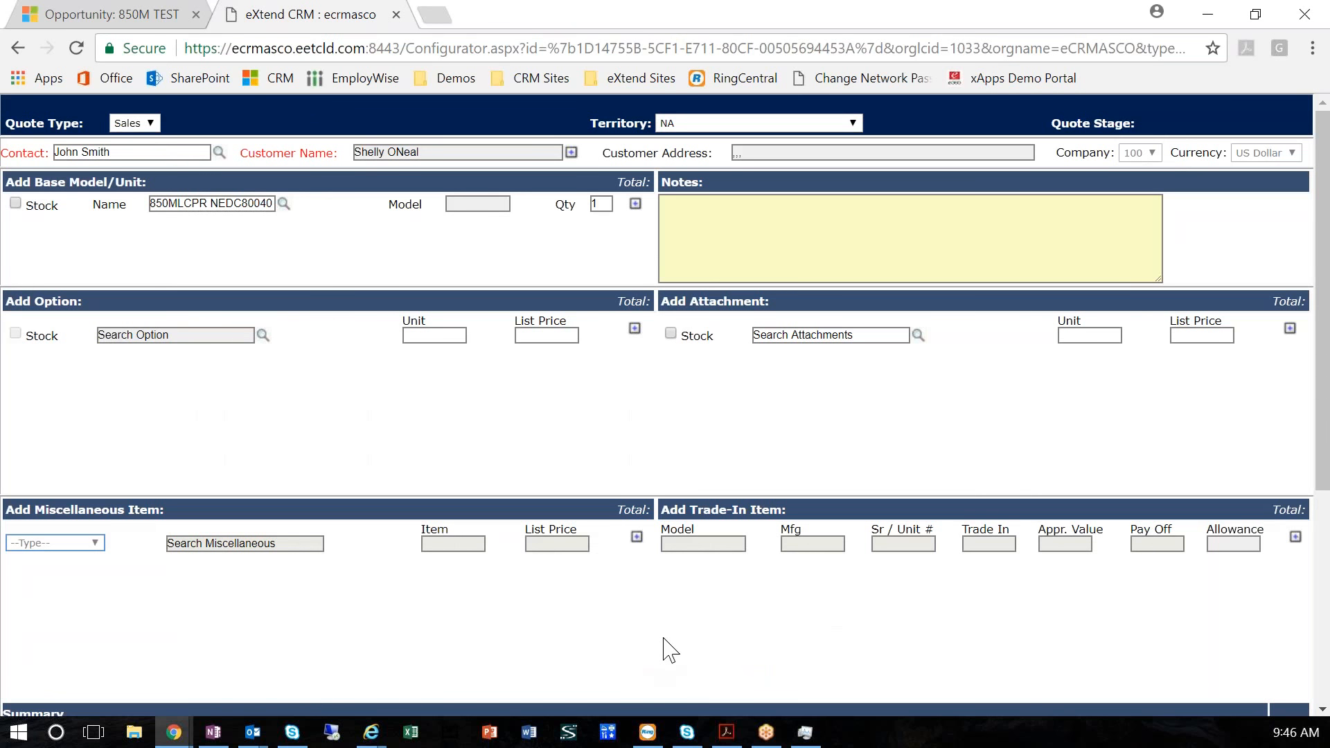
pyautogui.click(635, 205)
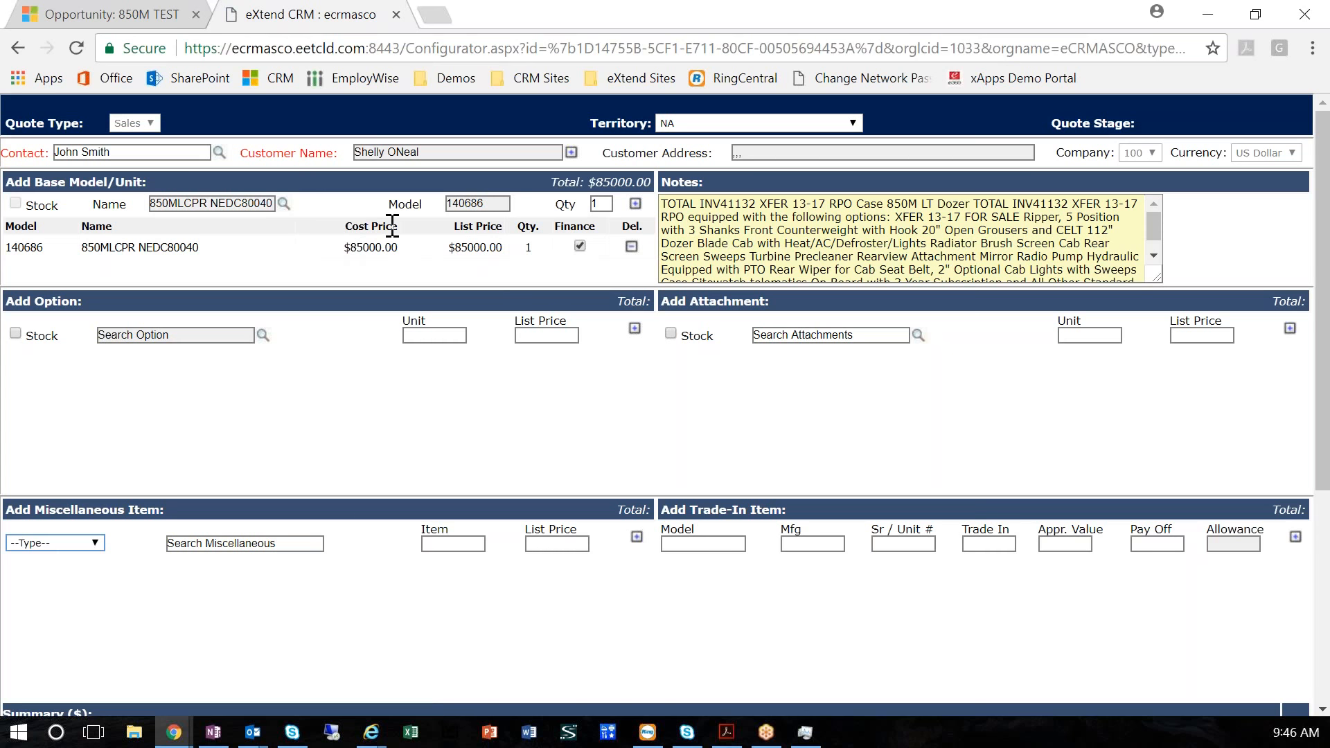
# Set the list price of base unit 140686 to 90000, save it, and check the quote's pricing details
pyautogui.click(358, 247)
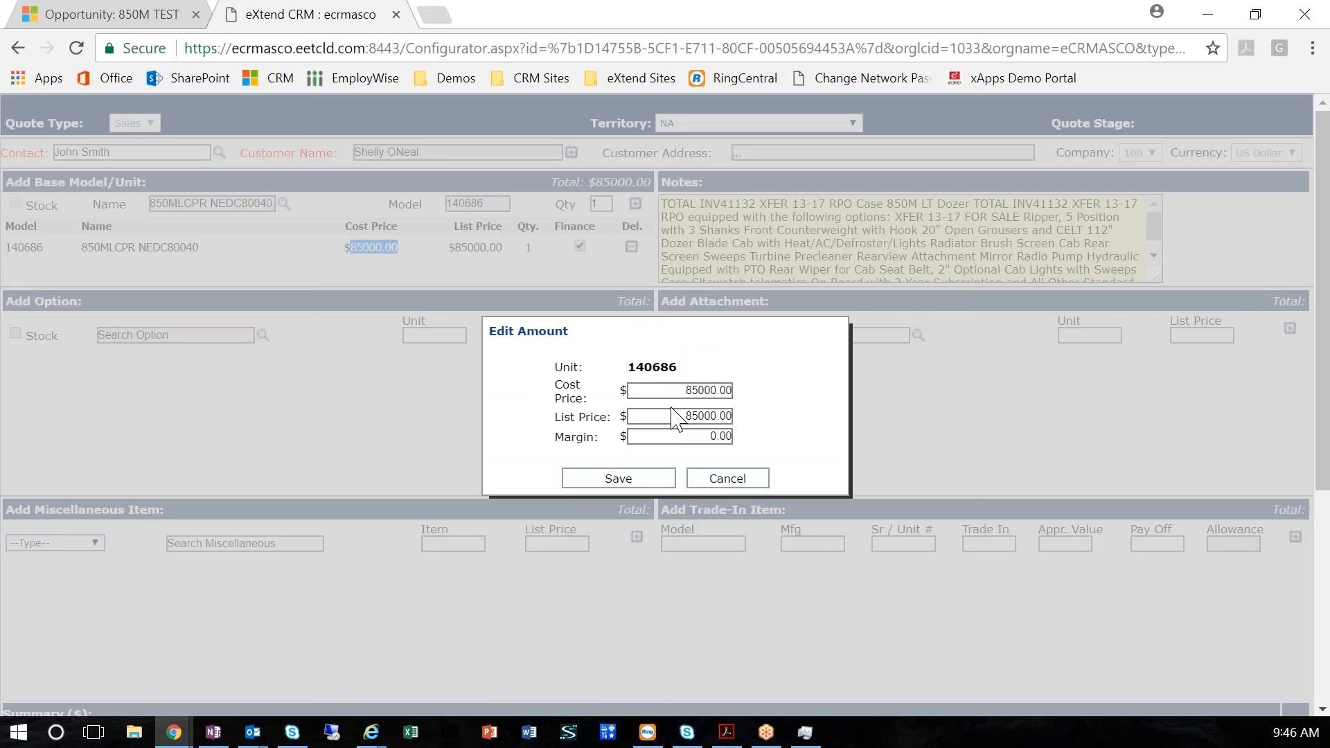
pyautogui.moveTo(671, 415); pyautogui.dragTo(769, 418)
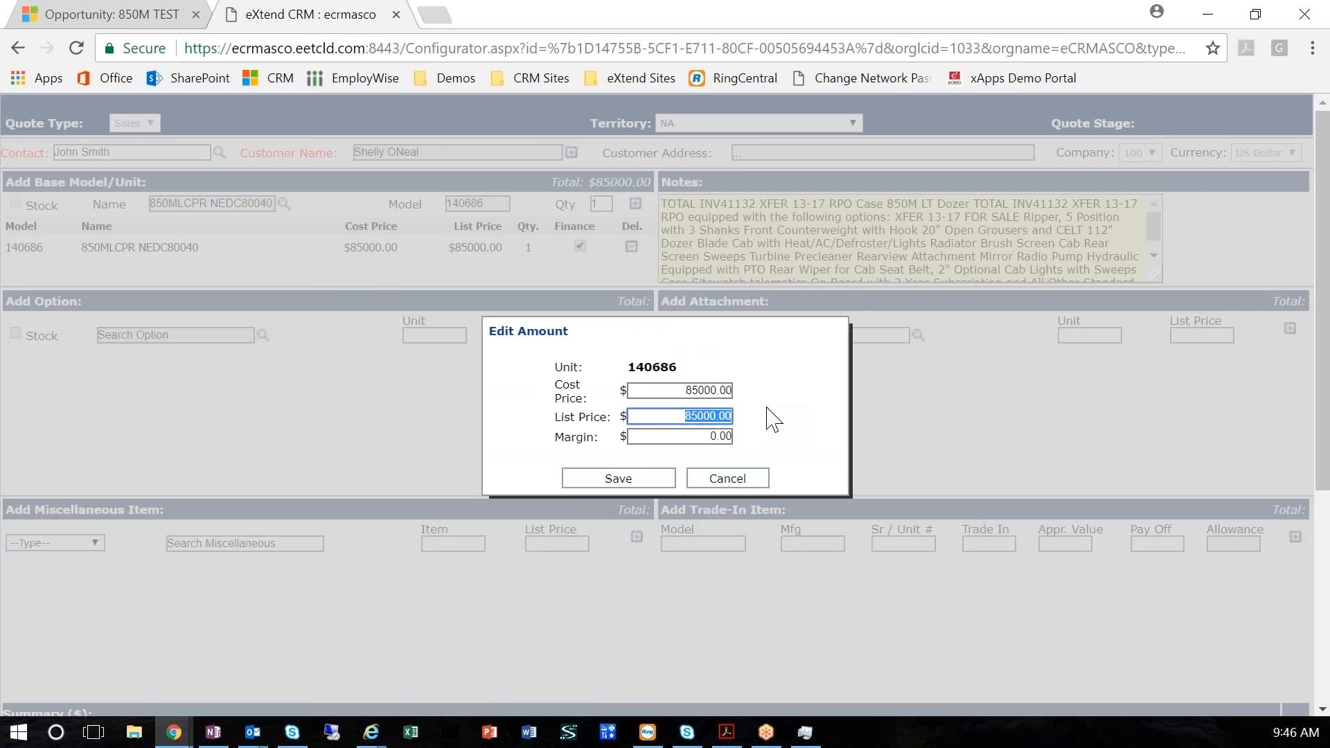
pyautogui.write('90000')
pyautogui.press('Tab')
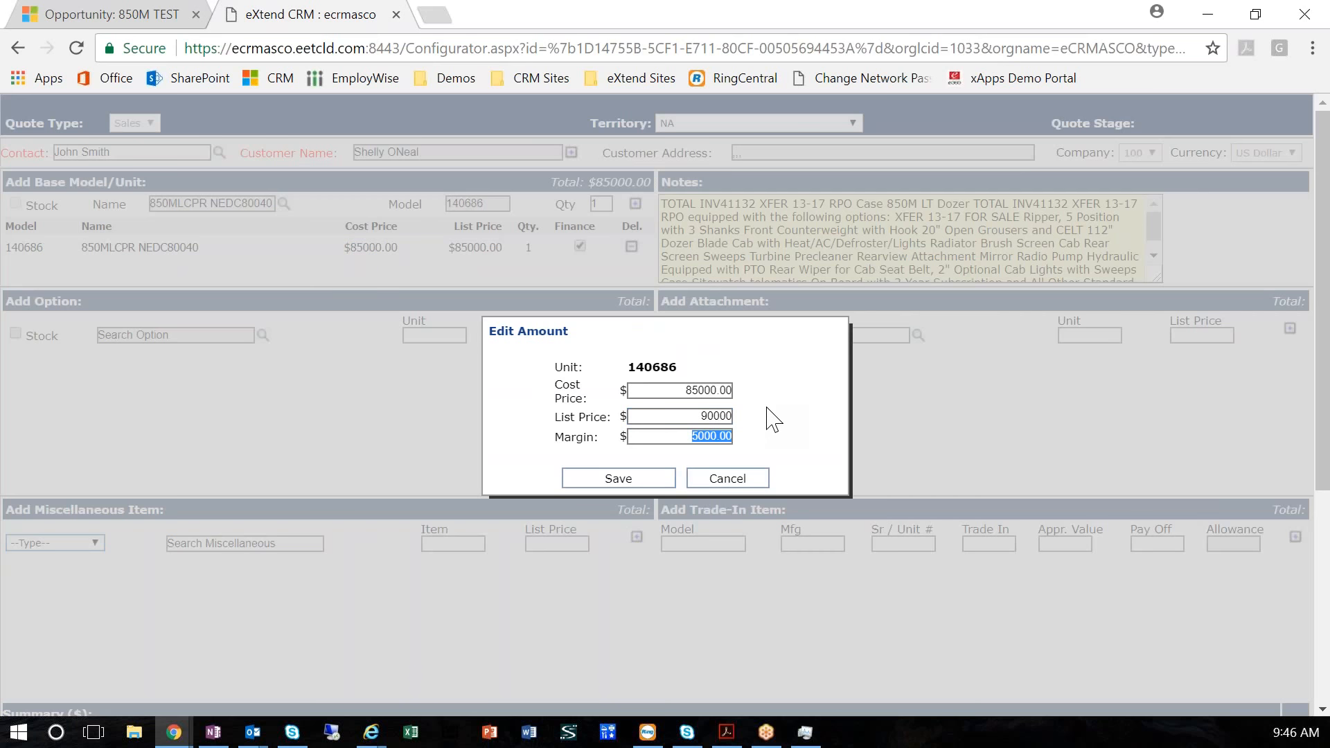
pyautogui.click(651, 479)
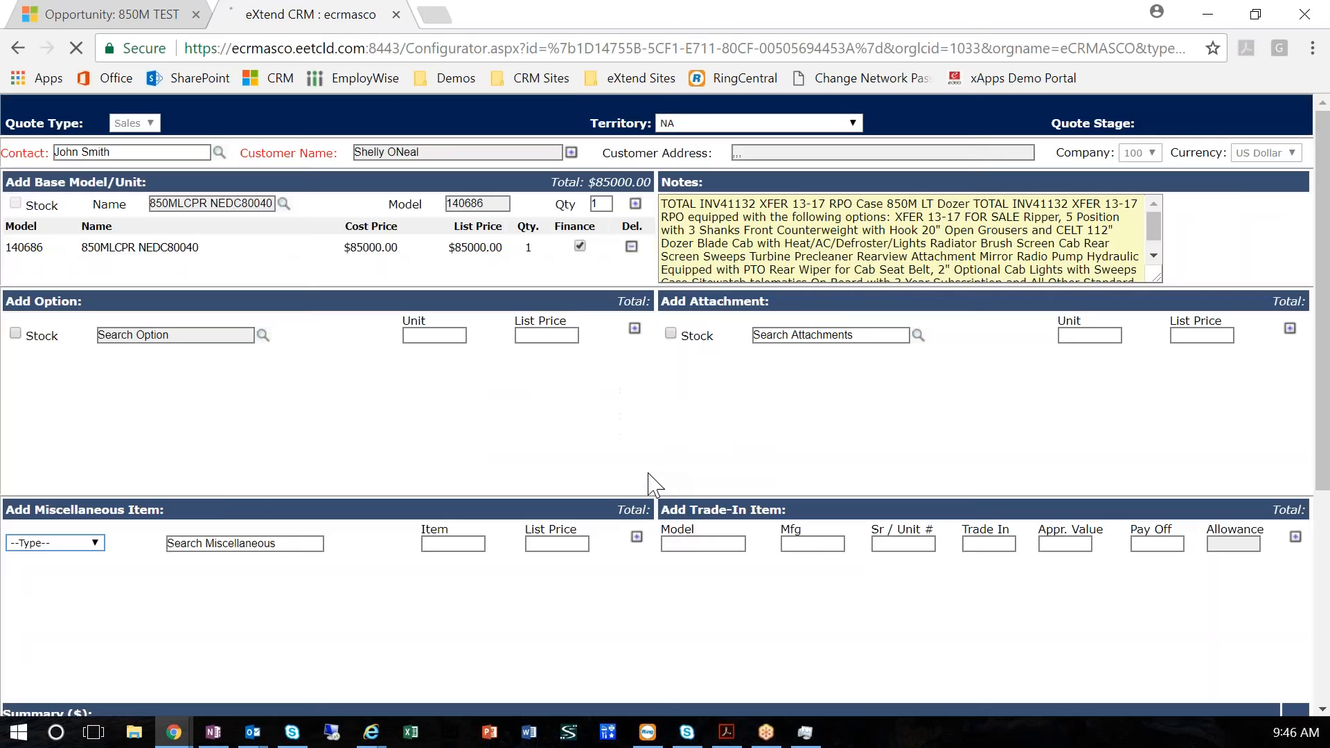
pyautogui.scroll(-6, 757, 480)
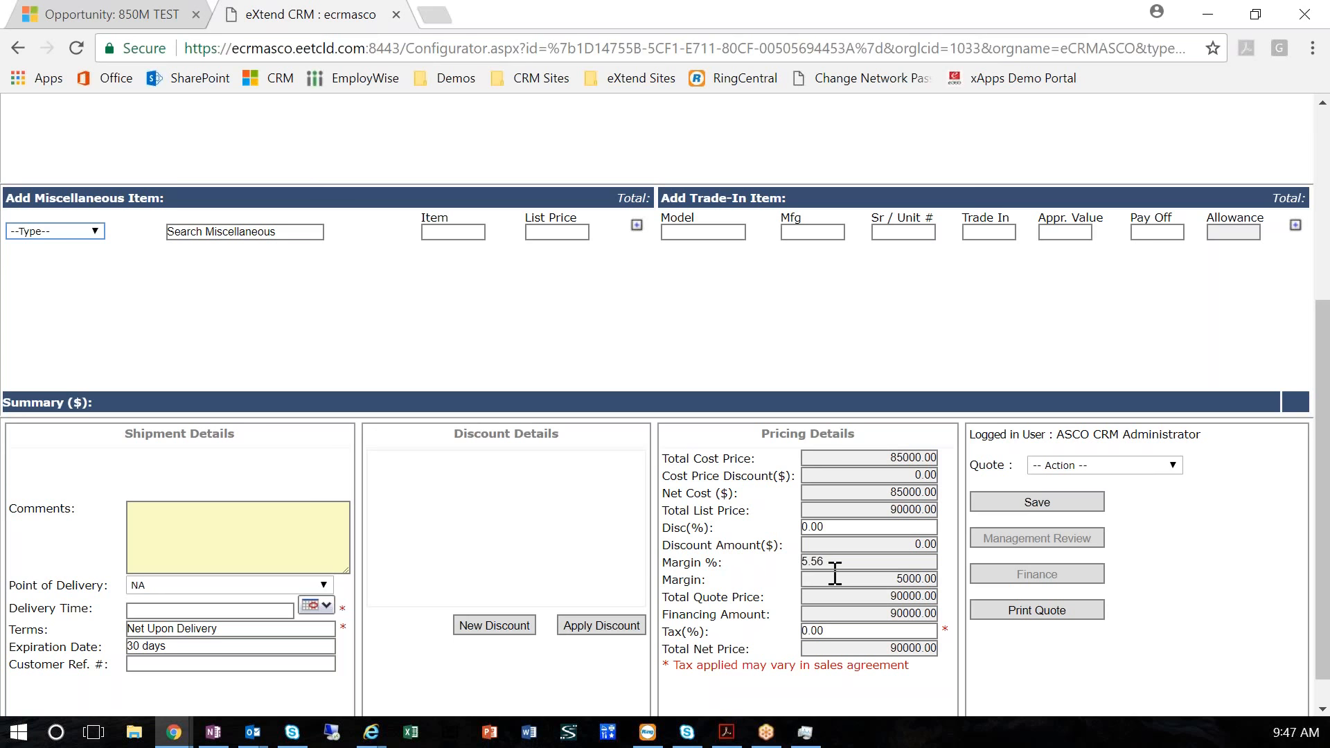
# Change the cost price of base unit 140686 to 82000 and save the amounts
pyautogui.scroll(5, 835, 572)
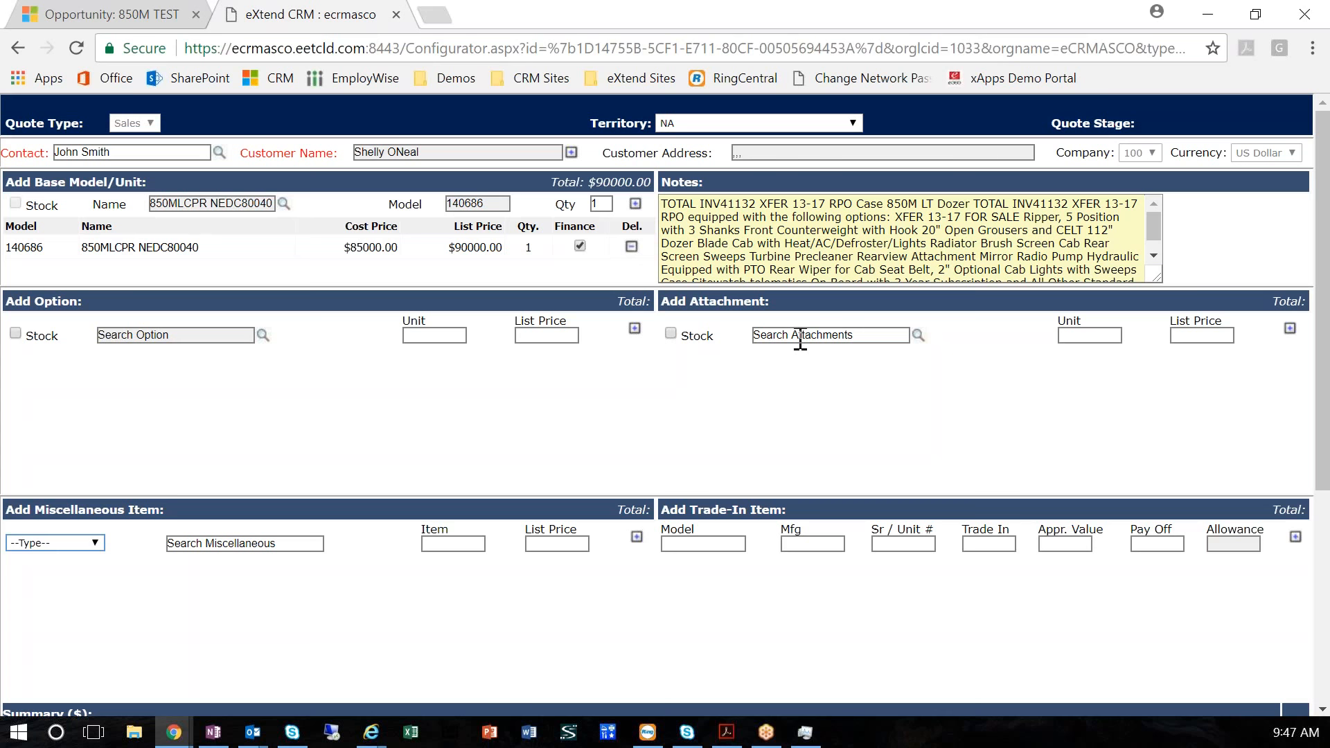
pyautogui.click(385, 247)
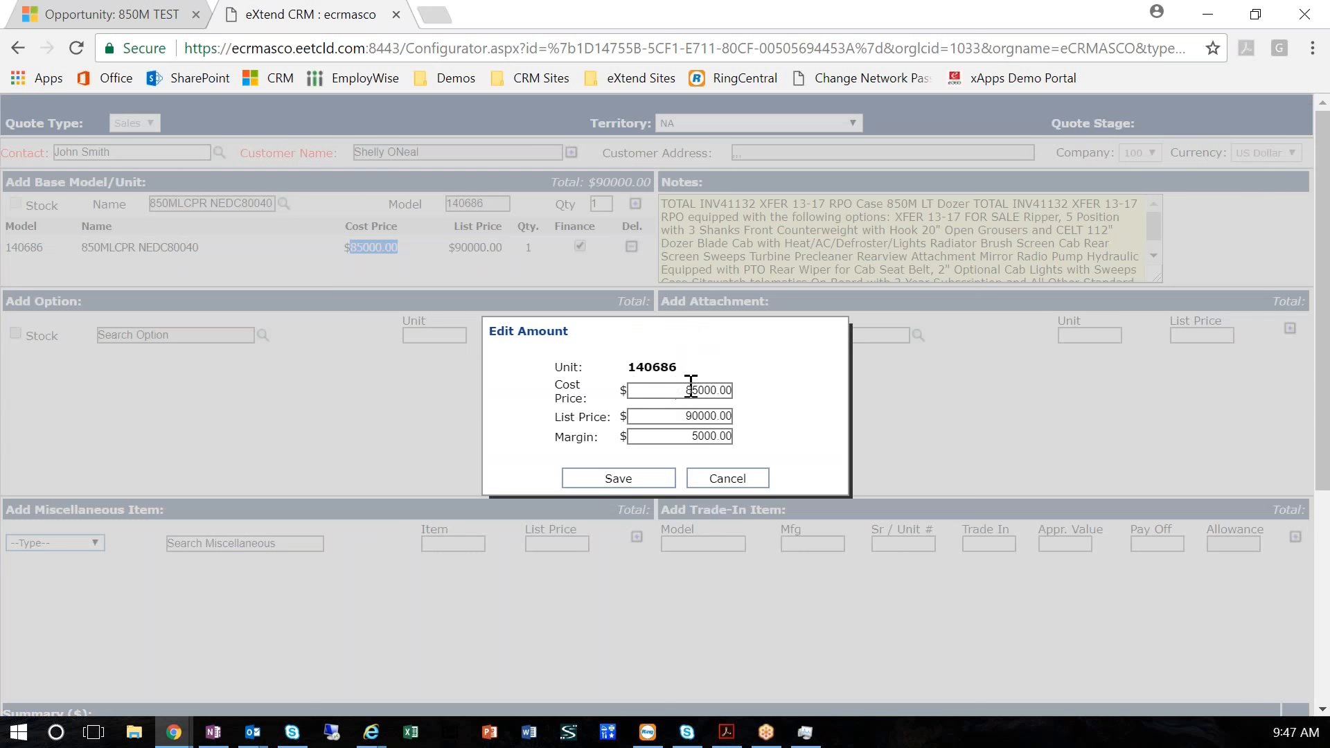
pyautogui.click(695, 389)
pyautogui.press('BackSpace')
pyautogui.write('2')
pyautogui.click(655, 481)
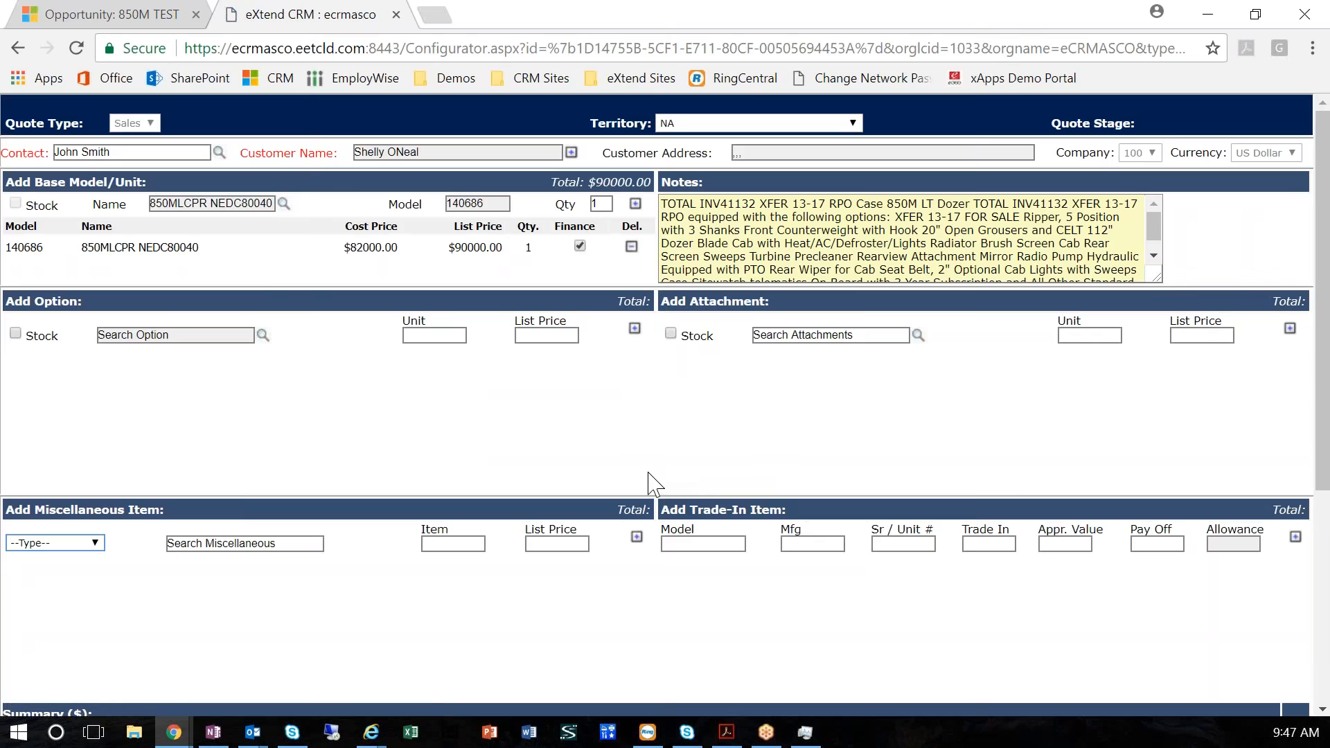
# Enter the shipment comment "Got $3000 from eom" in the quote summary
pyautogui.scroll(-3, 638, 471)
pyautogui.click(265, 524)
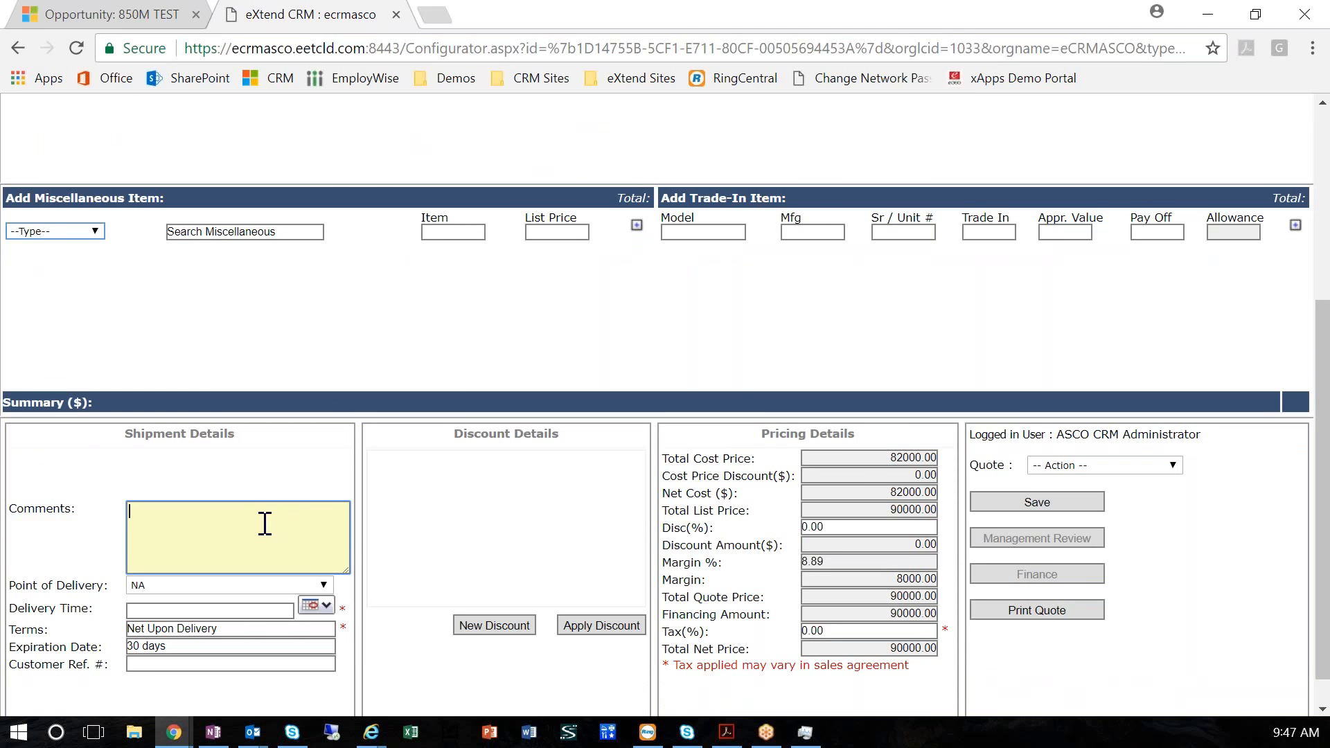
pyautogui.write('Got $3000 from eq')
pyautogui.write('m')
# Reopen the amounts of base unit 140686, review the cost price, list price and margin, and save
pyautogui.scroll(5, 372, 525)
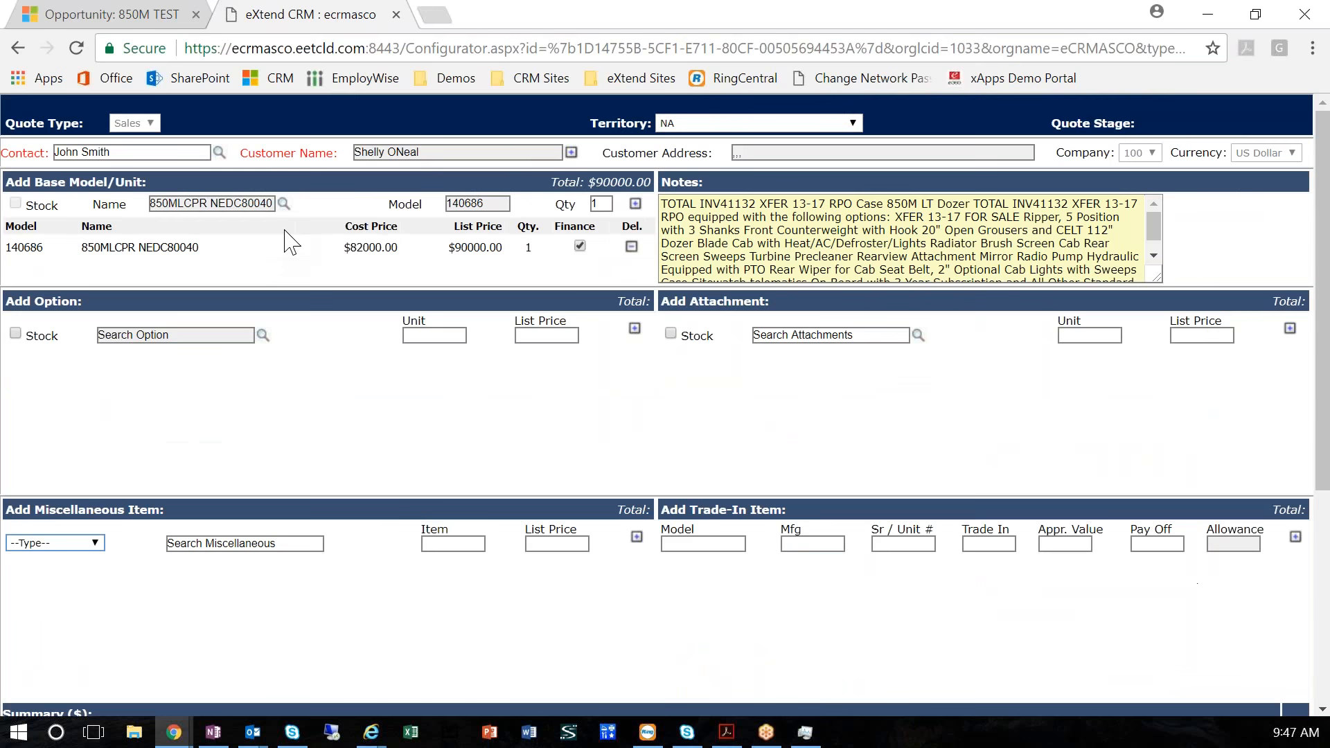
pyautogui.click(340, 250)
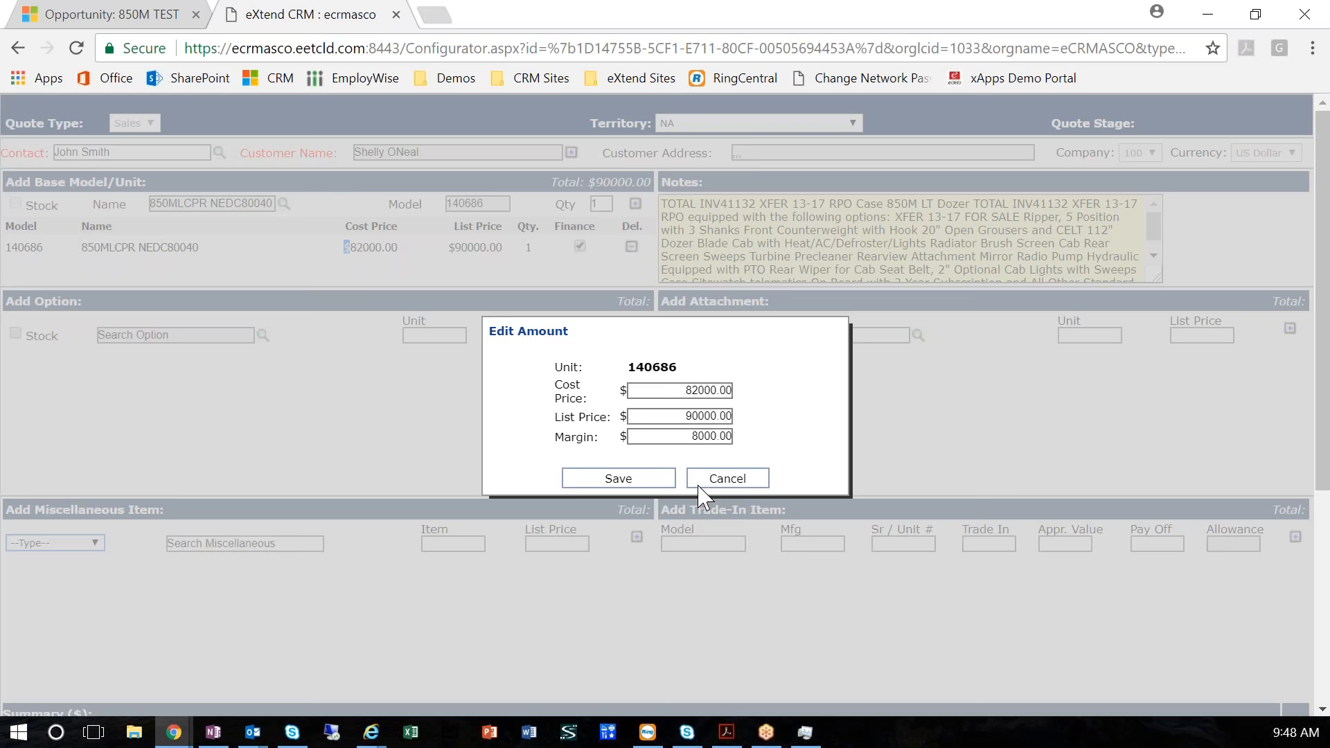
pyautogui.click(635, 483)
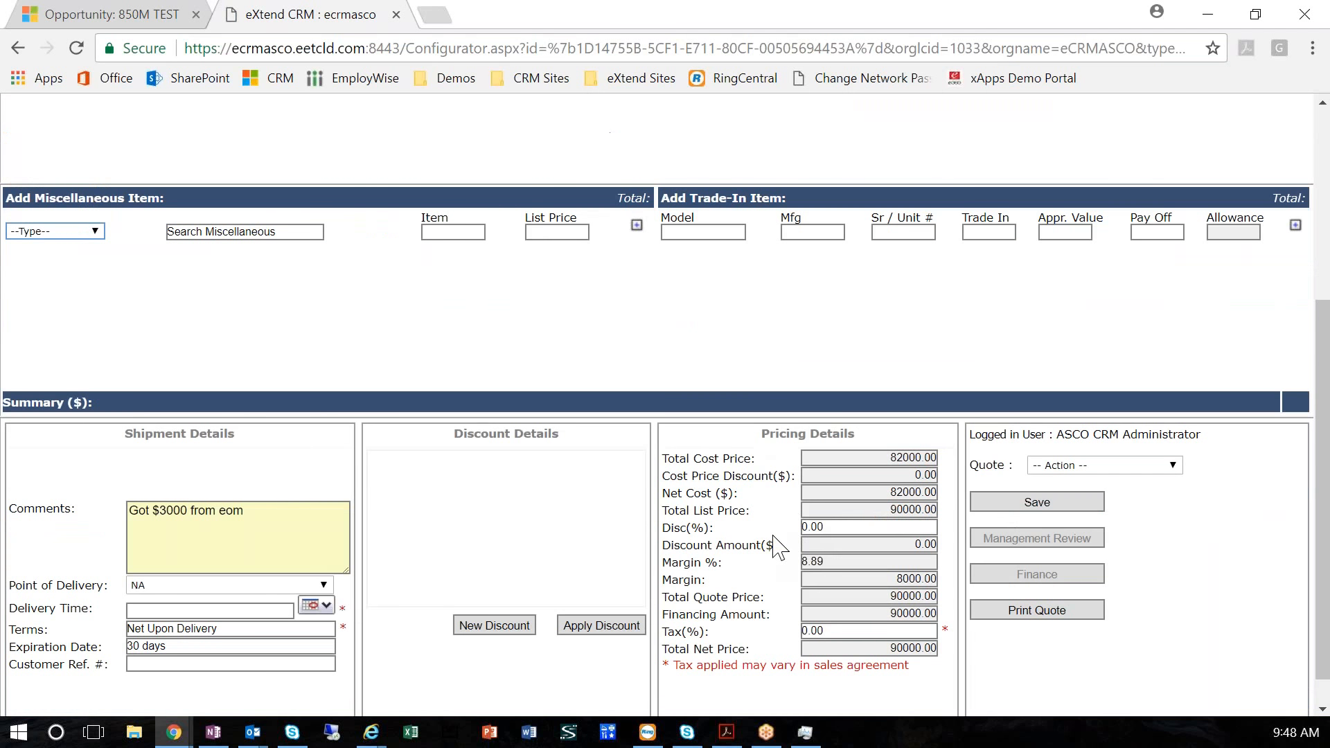
# Start a new discount as a fixed amount rather than a percentage, calculated on the List Price
pyautogui.click(486, 627)
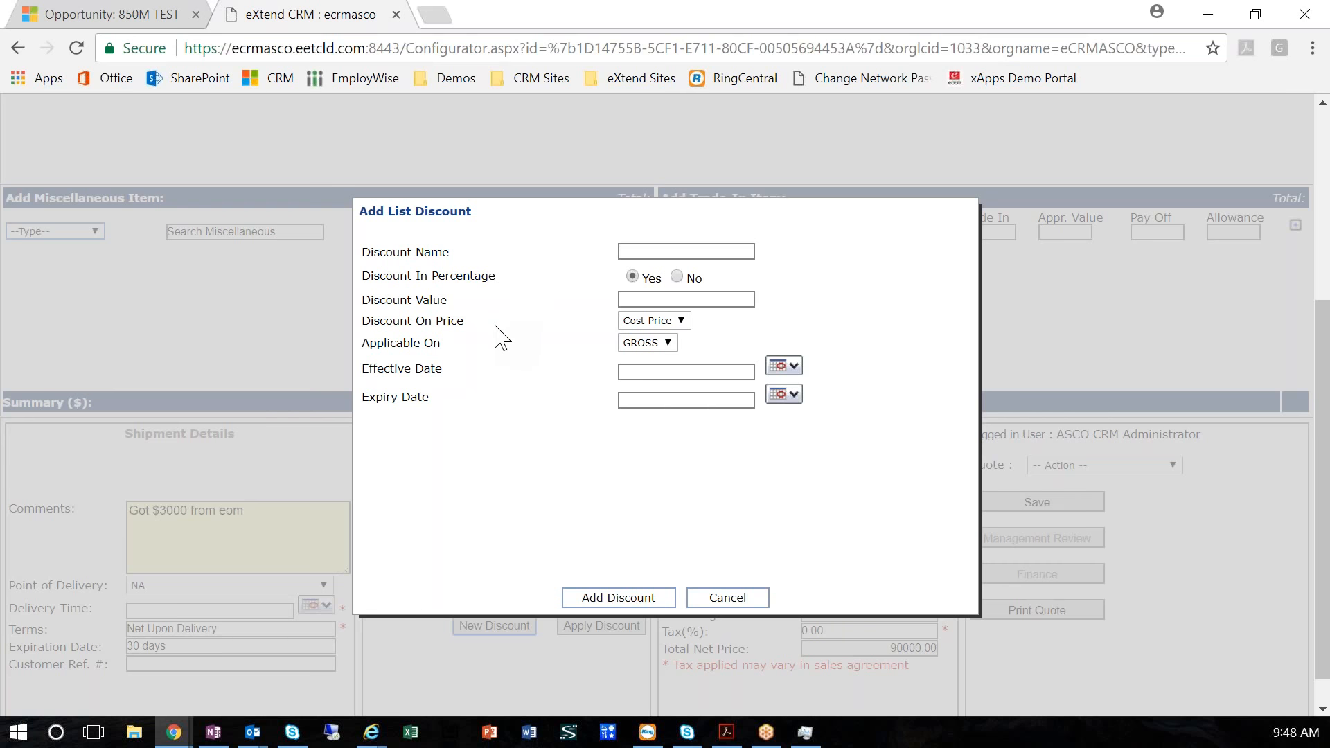
pyautogui.click(651, 349)
pyautogui.click(651, 350)
pyautogui.click(678, 274)
pyautogui.click(631, 277)
pyautogui.click(682, 277)
pyautogui.click(679, 323)
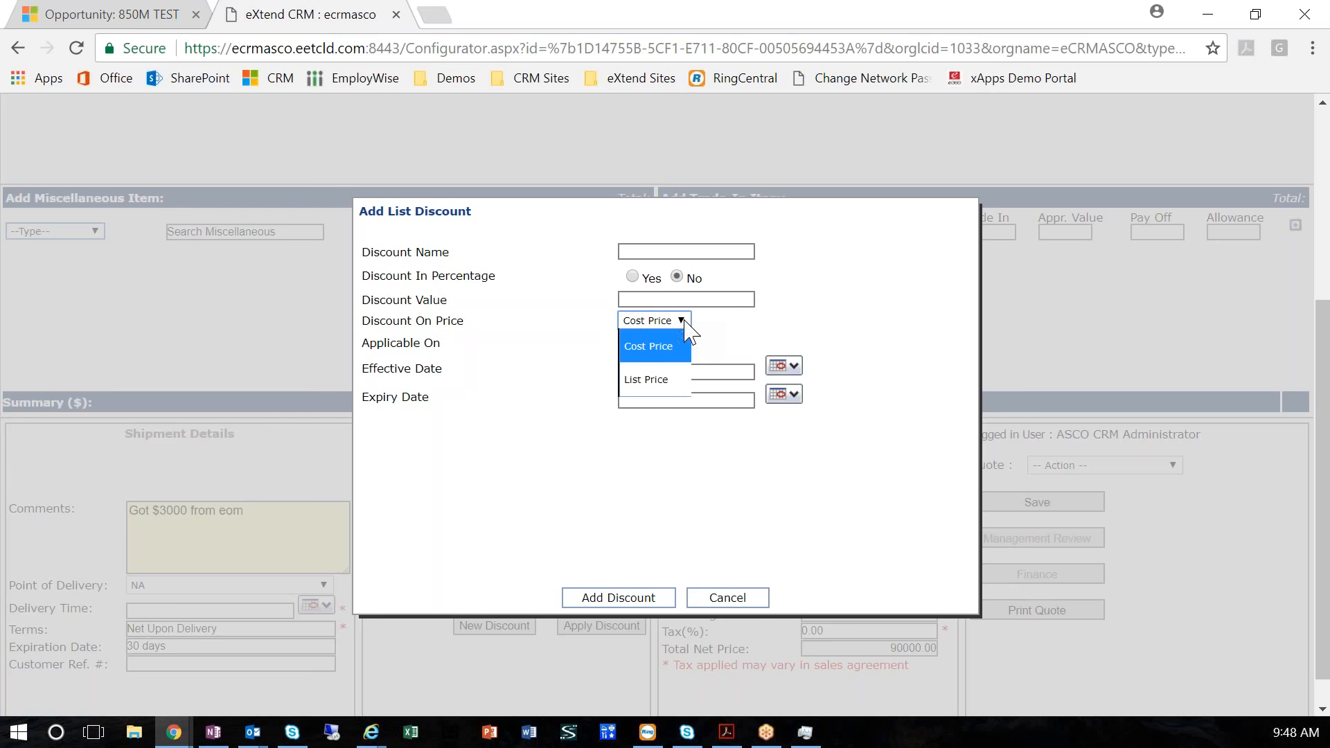
pyautogui.click(651, 380)
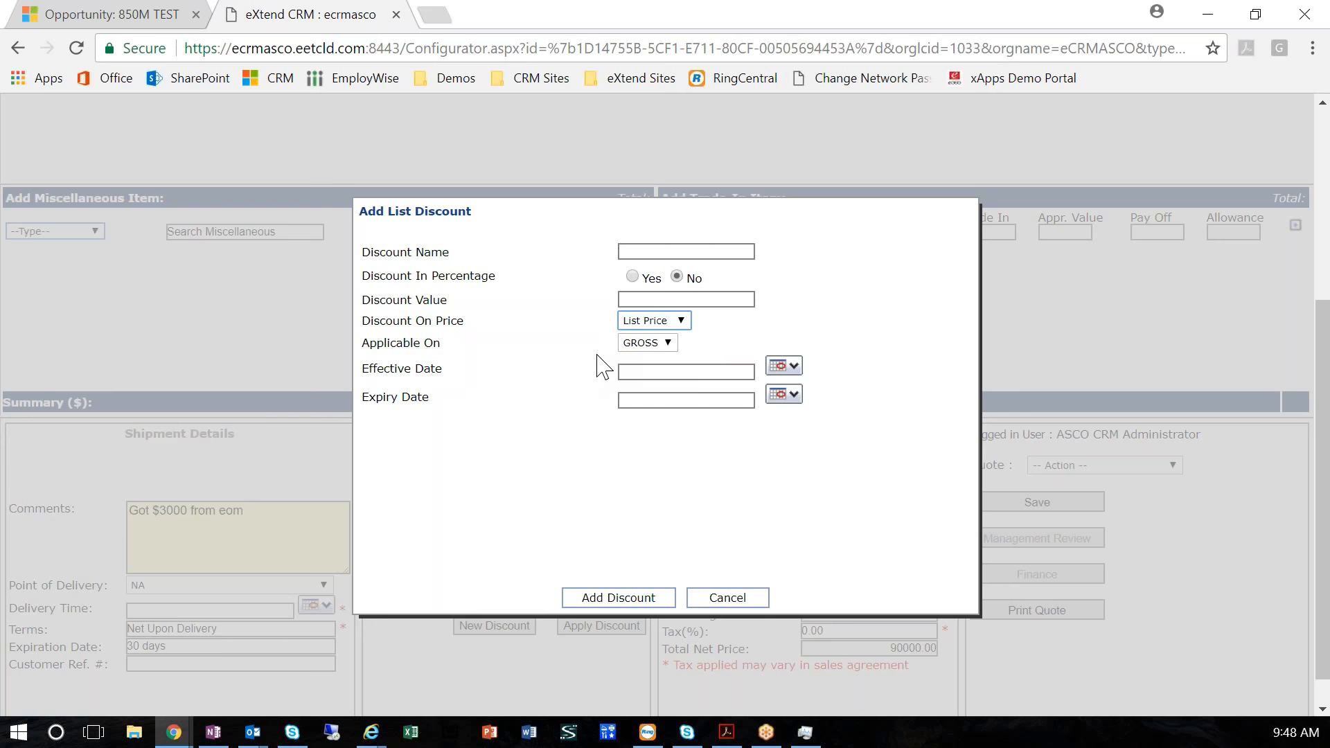
# Name the discount "End of year", set its value to 1000, make it effective 01/04/2018 through 01/31/2018, and add it
pyautogui.click(653, 252)
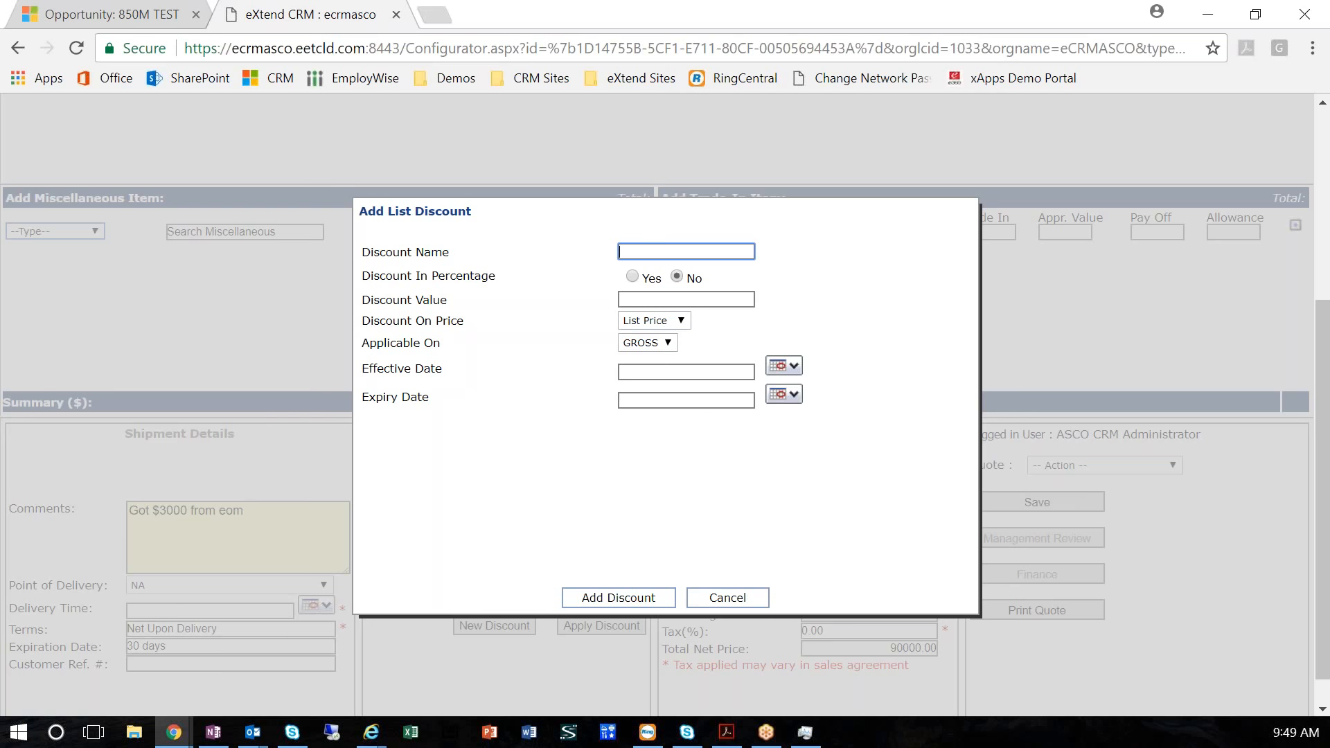
pyautogui.write('End of year')
pyautogui.click(654, 300)
pyautogui.write('1000')
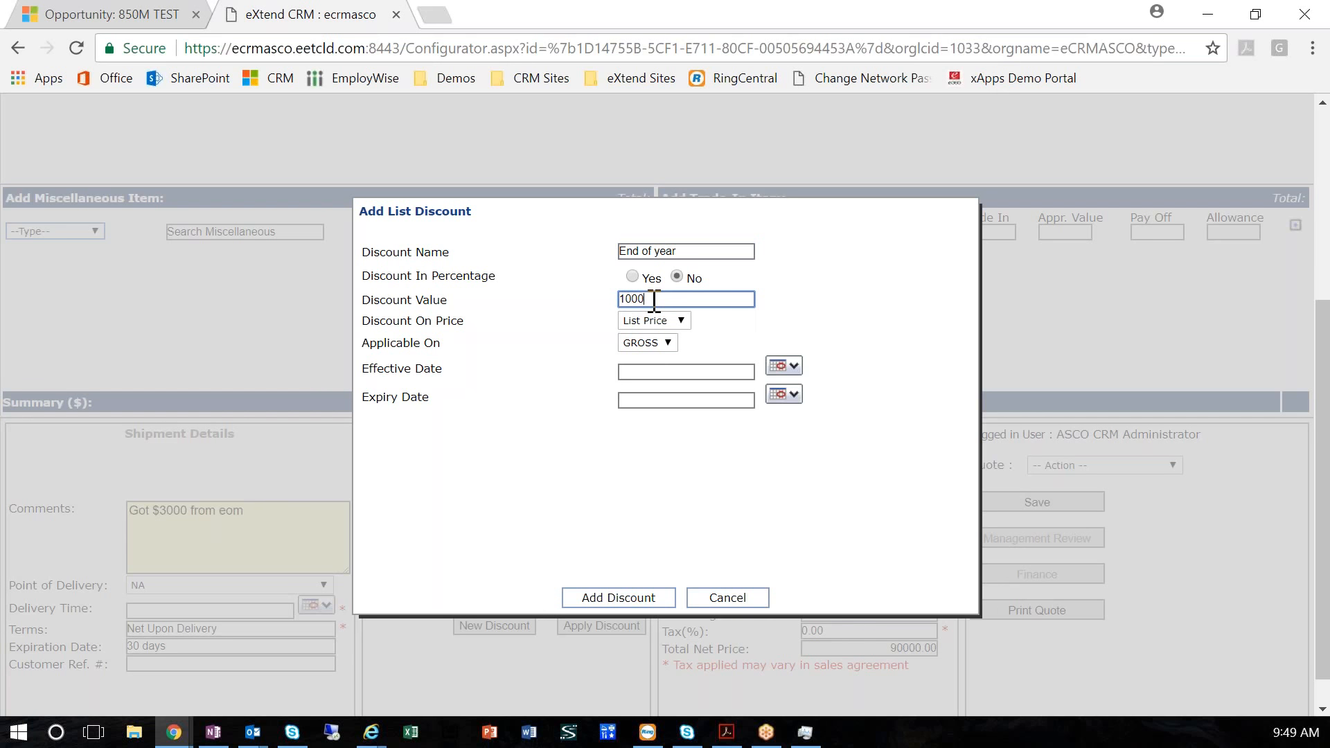
pyautogui.click(783, 366)
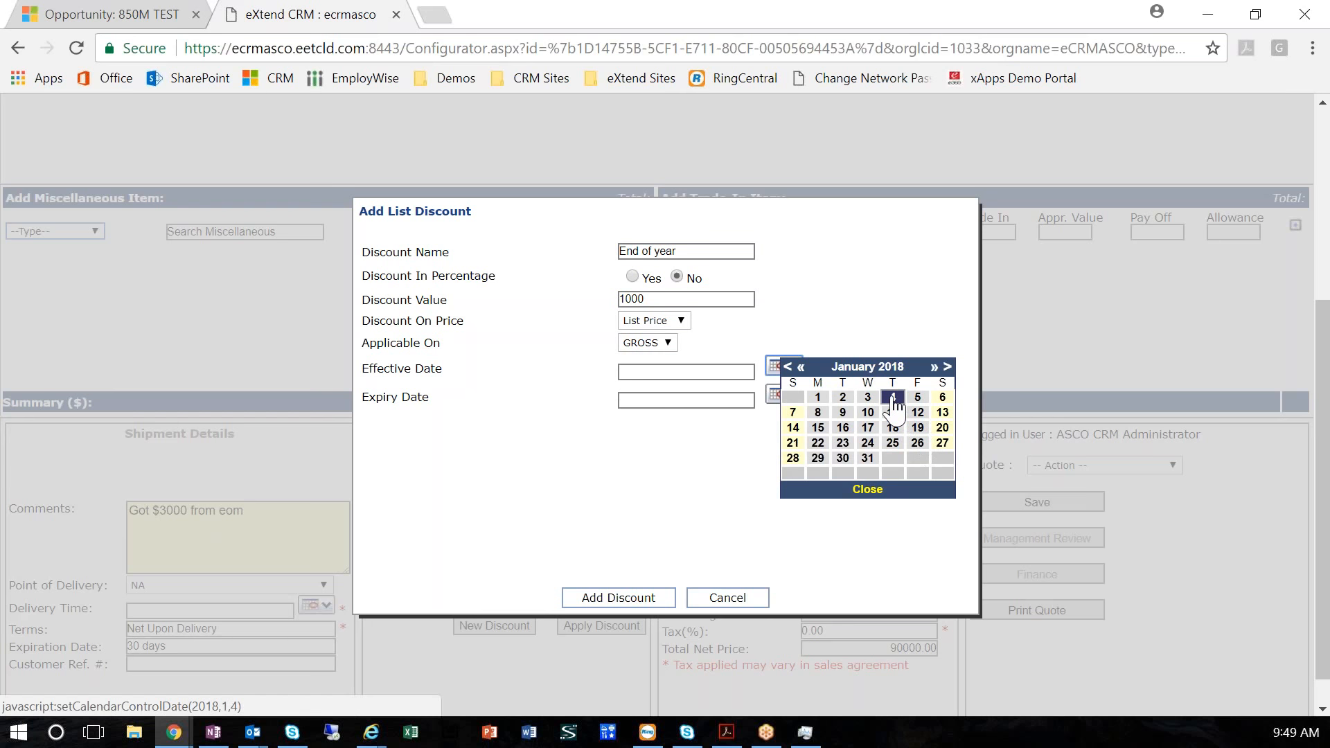
pyautogui.click(892, 395)
pyautogui.click(790, 395)
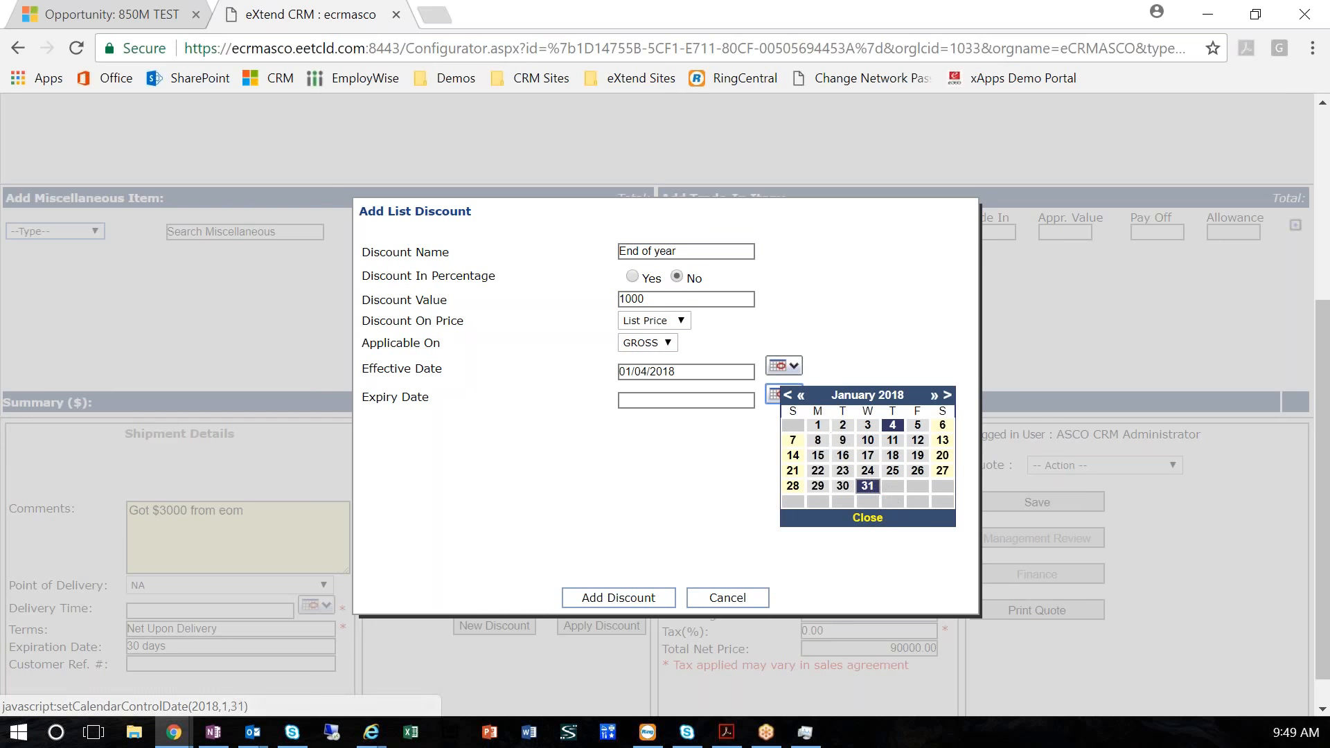
pyautogui.click(863, 487)
pyautogui.click(618, 597)
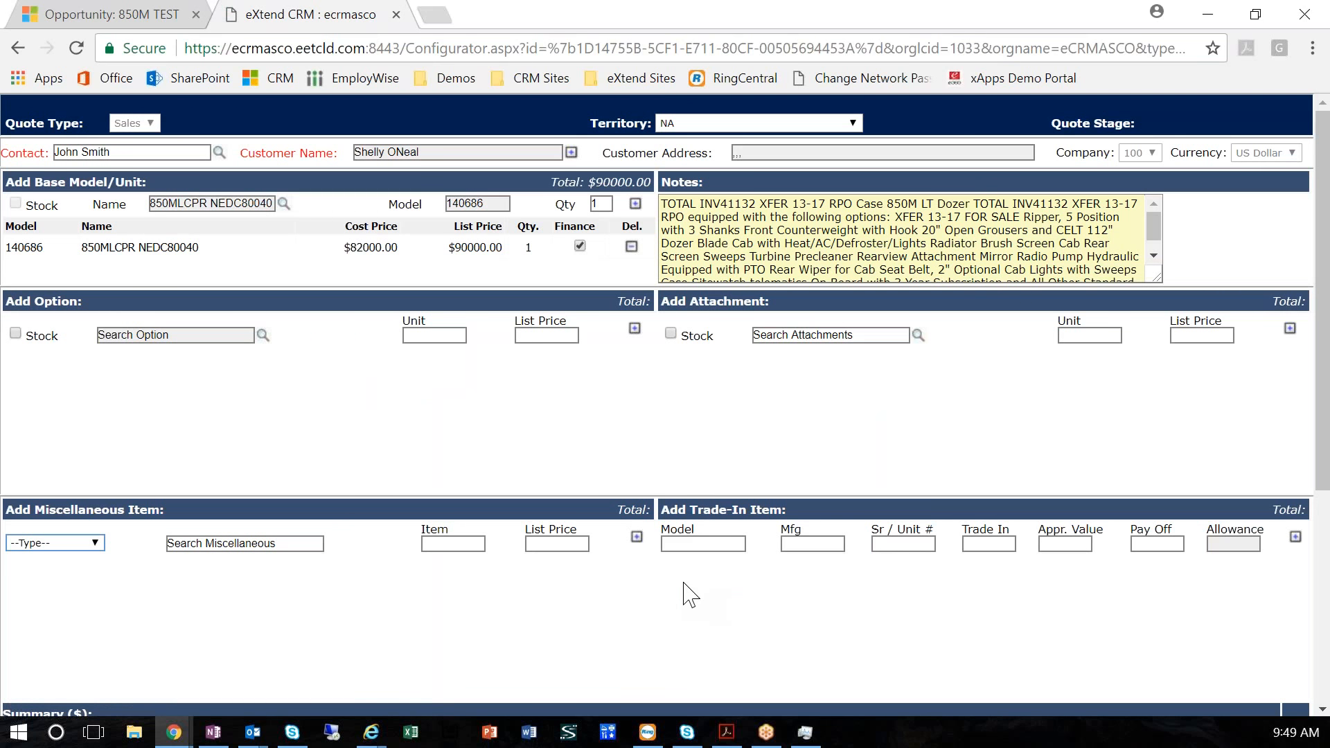
# Apply the End of year discount to the quote and check the pricing details
pyautogui.scroll(-5, 693, 593)
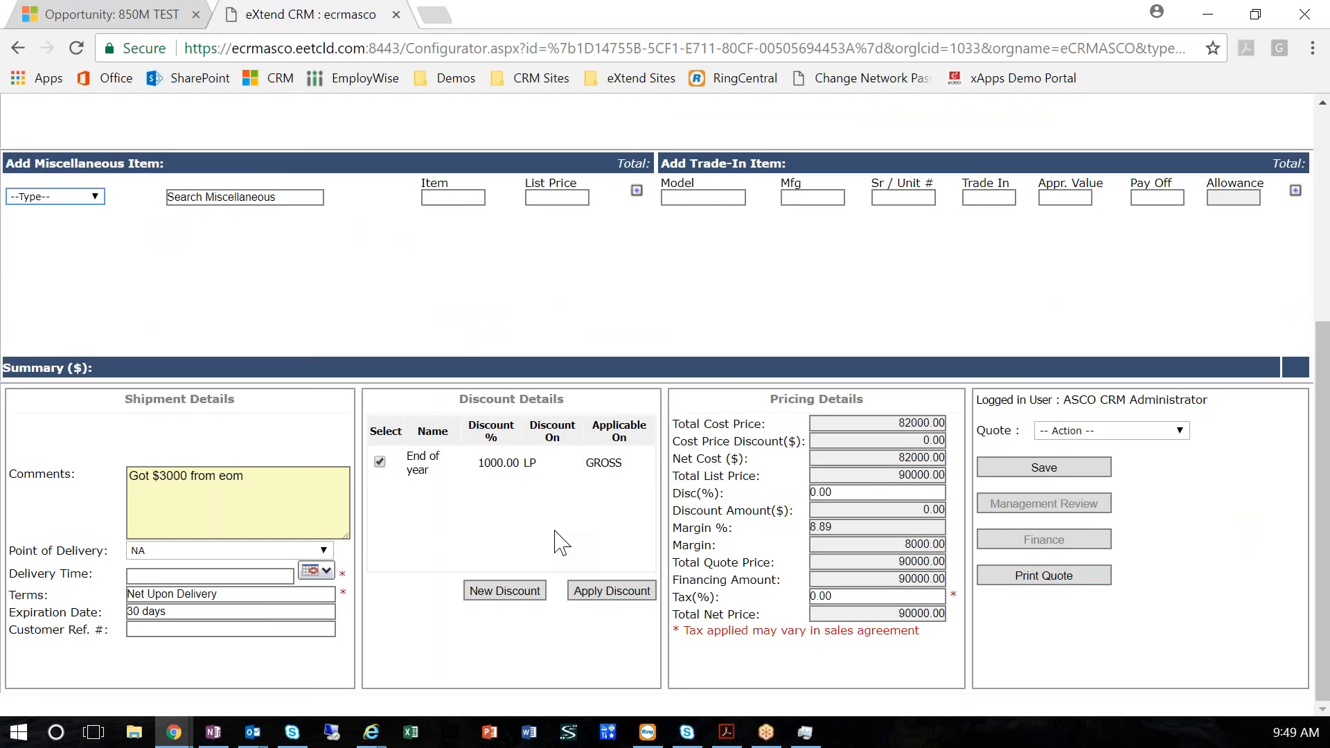
pyautogui.click(596, 596)
pyautogui.scroll(-5, 801, 466)
pyautogui.scroll(5, 572, 518)
pyautogui.click(821, 337)
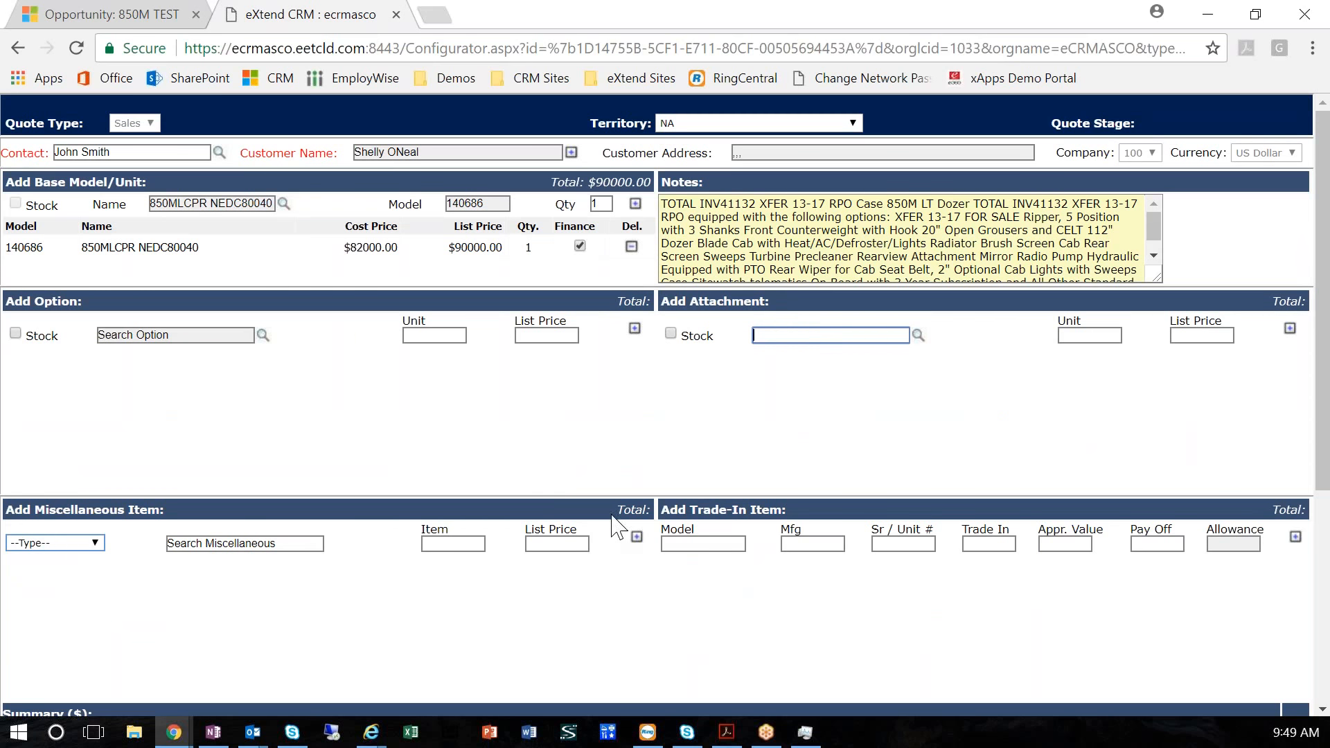
pyautogui.scroll(-5, 606, 530)
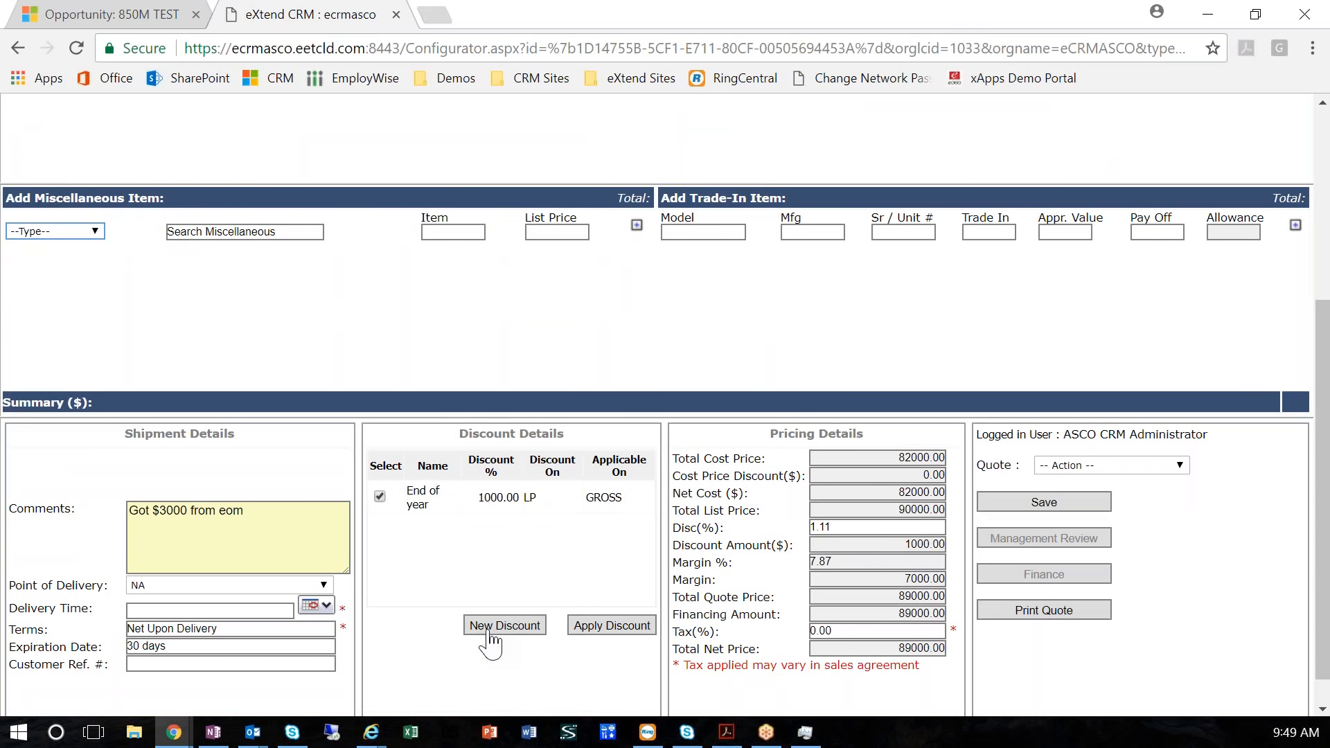
pyautogui.click(490, 632)
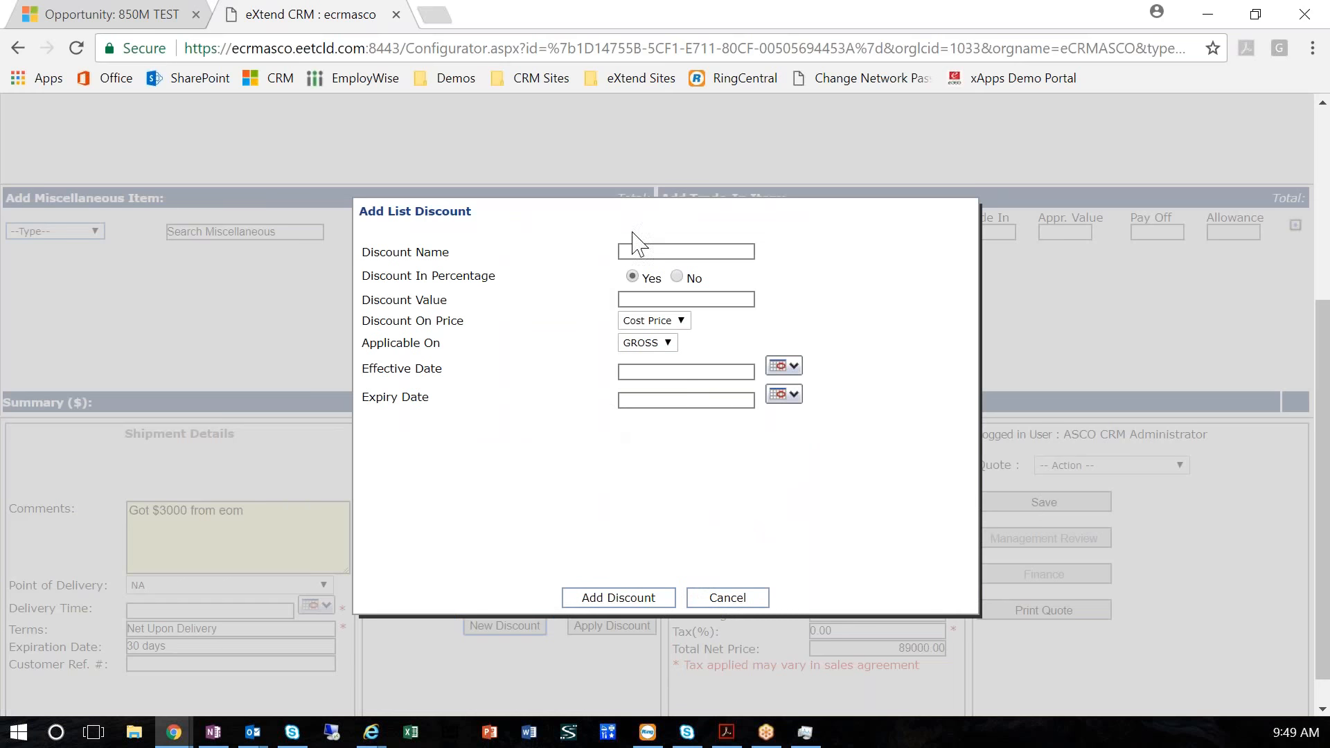
pyautogui.click(728, 597)
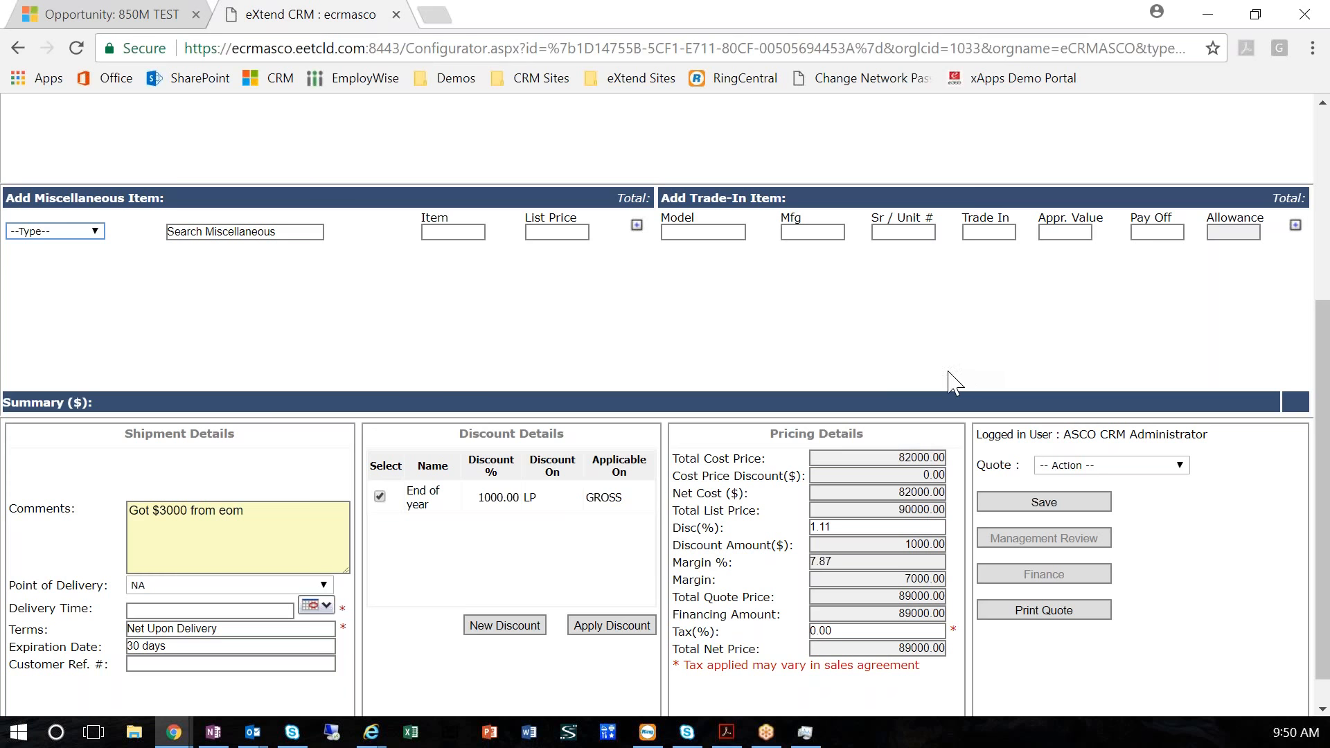
pyautogui.click(249, 516)
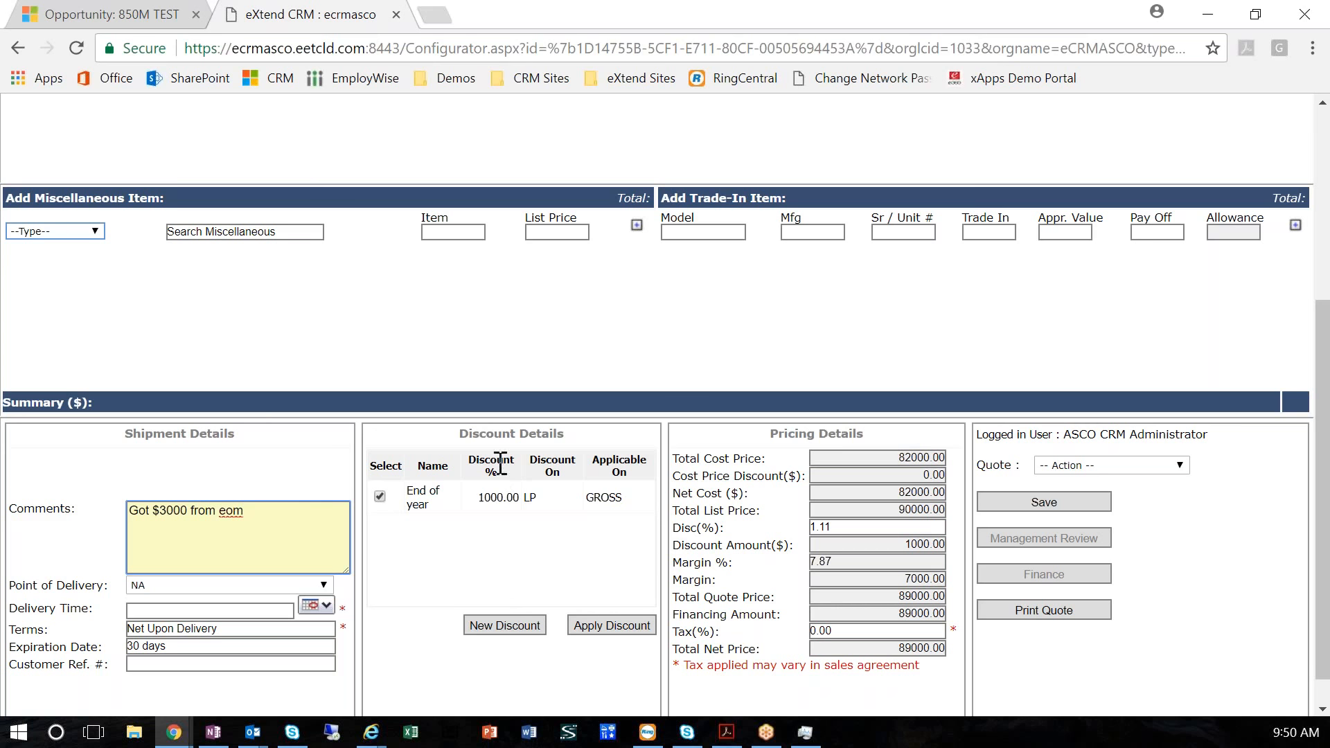
pyautogui.click(504, 625)
pyautogui.click(676, 276)
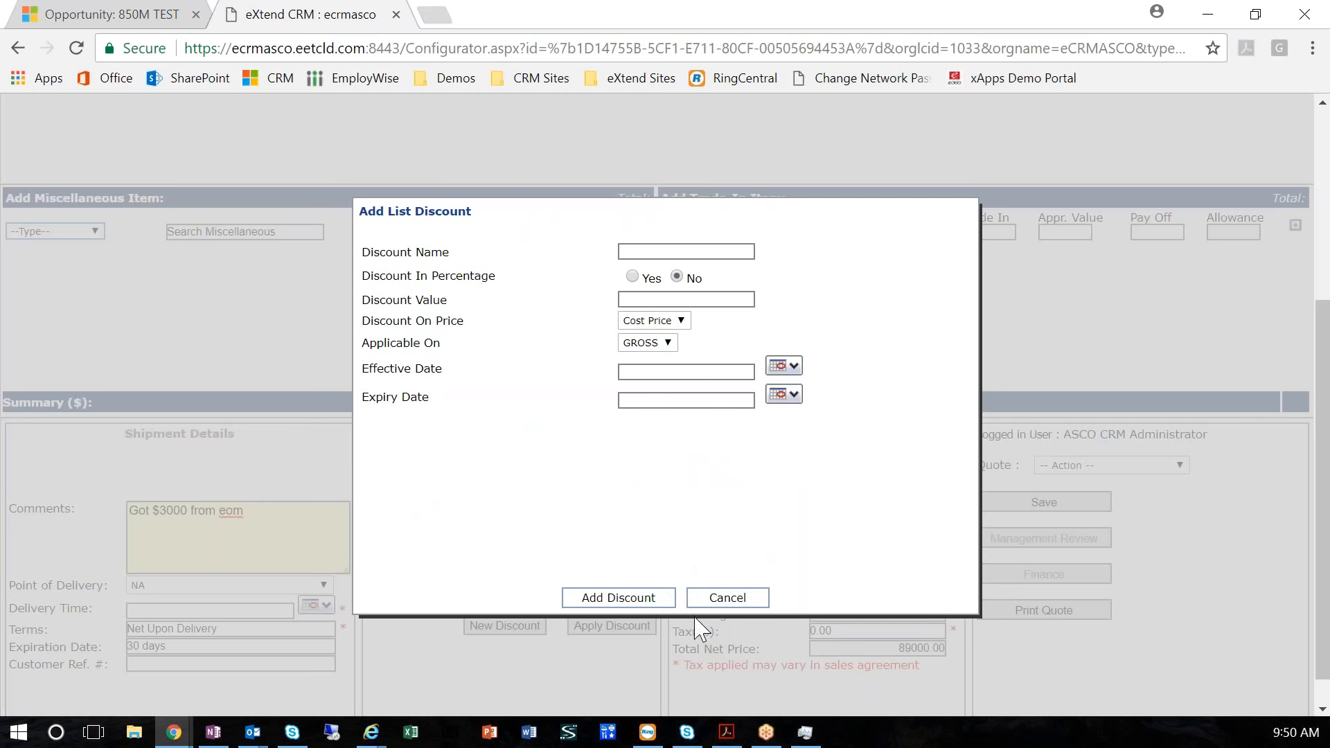
pyautogui.click(725, 600)
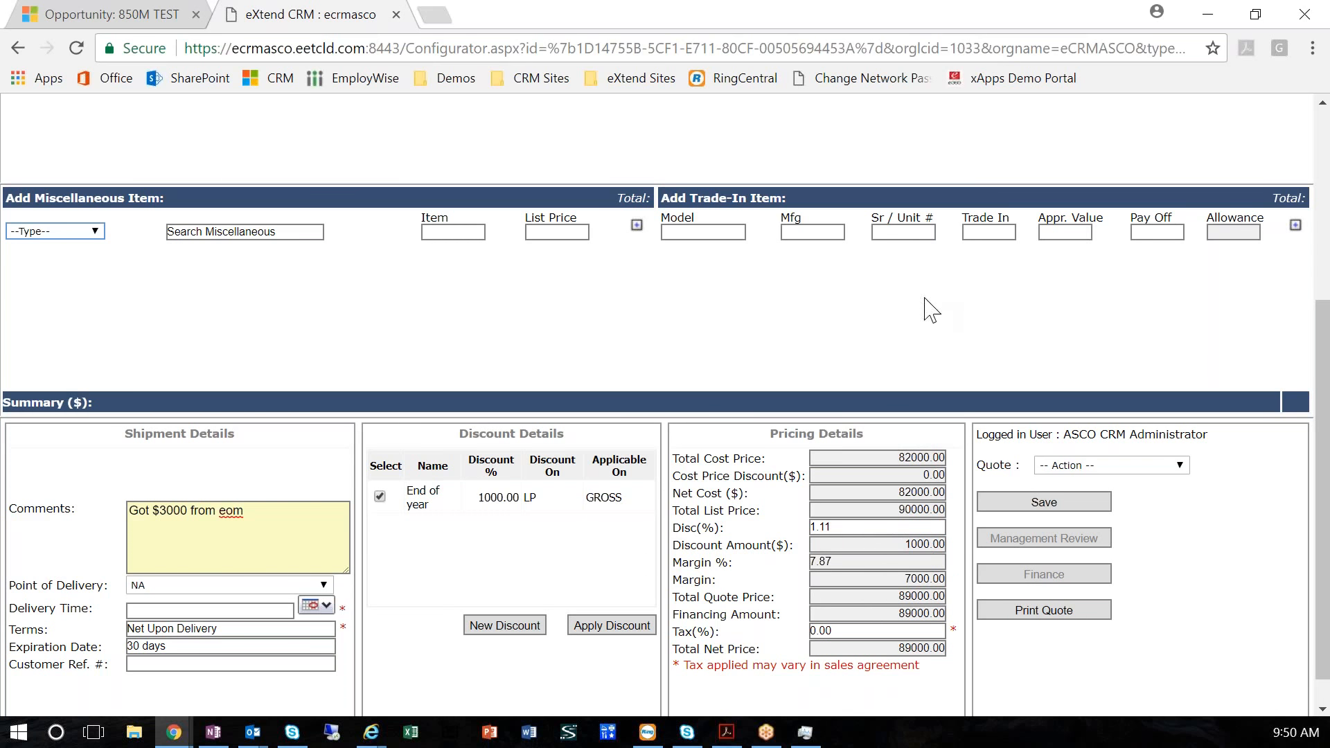
# Add a non-stock attachment "36 INCH BUCKET" with unit 1234 and a list price of 2000
pyautogui.scroll(5, 944, 351)
pyautogui.click(860, 336)
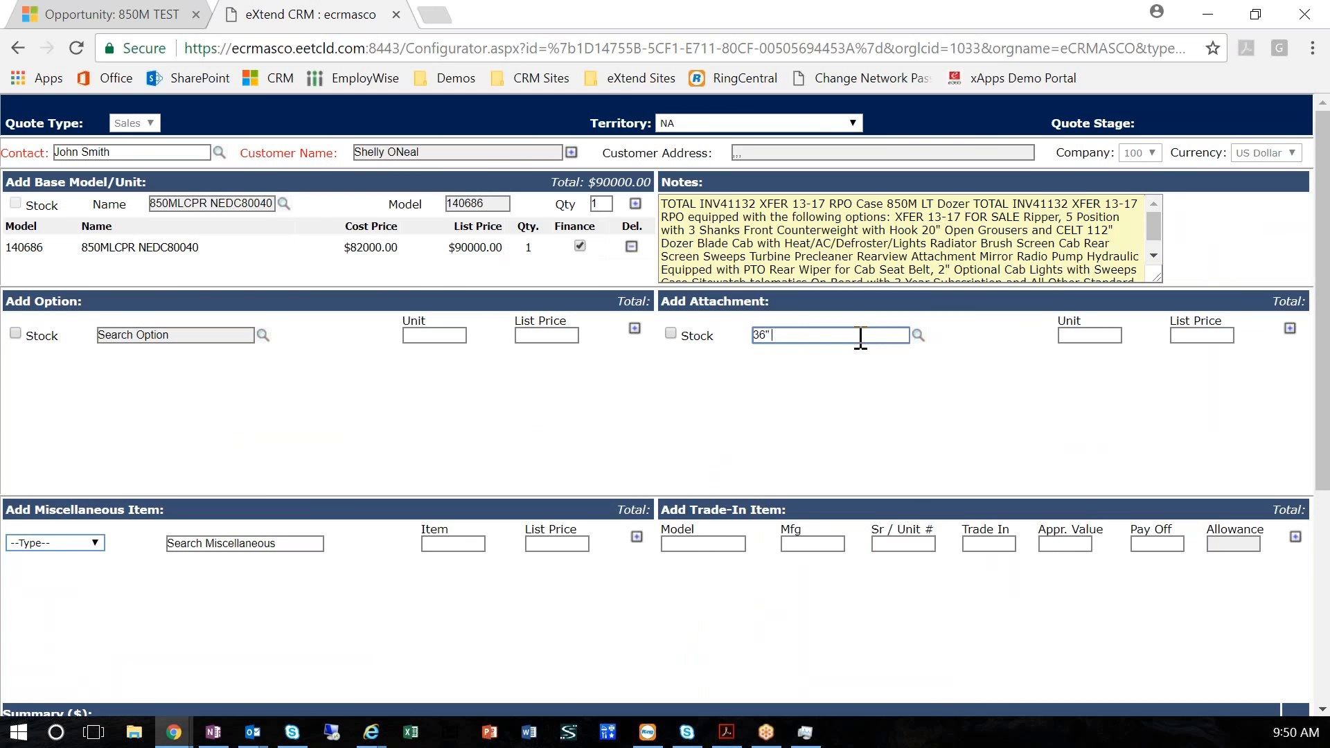
pyautogui.press('BackSpace')
pyautogui.press('BackSpace')
pyautogui.write('36 Inch Bucket')
pyautogui.press('Tab')
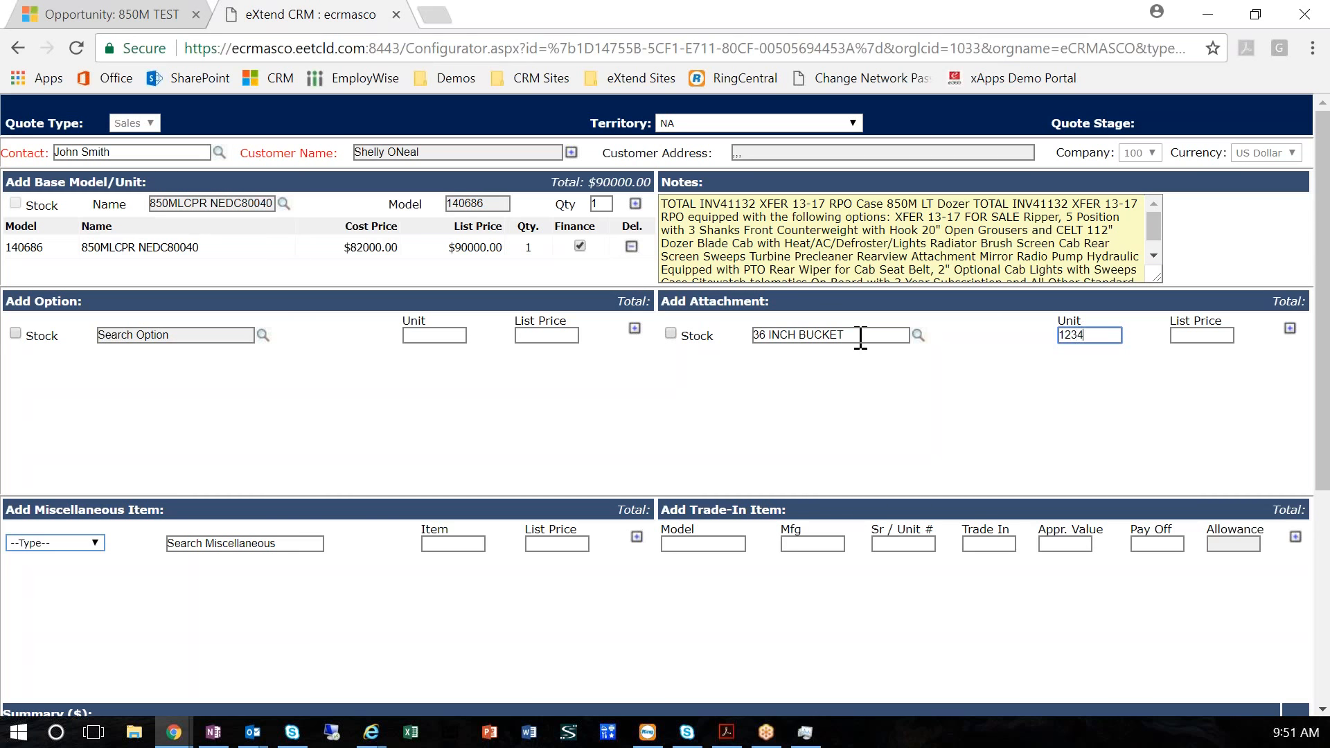
pyautogui.press('Tab')
pyautogui.write('200')
pyautogui.click(1290, 328)
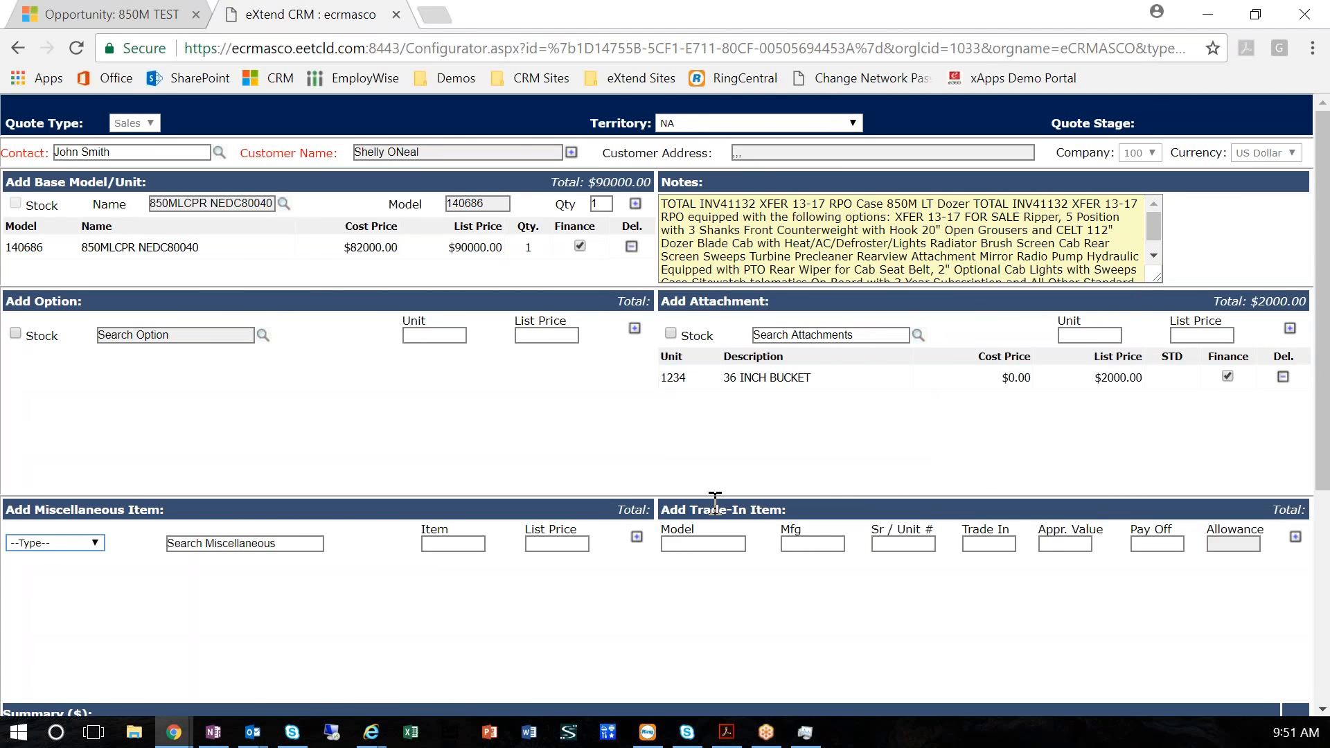
pyautogui.click(138, 336)
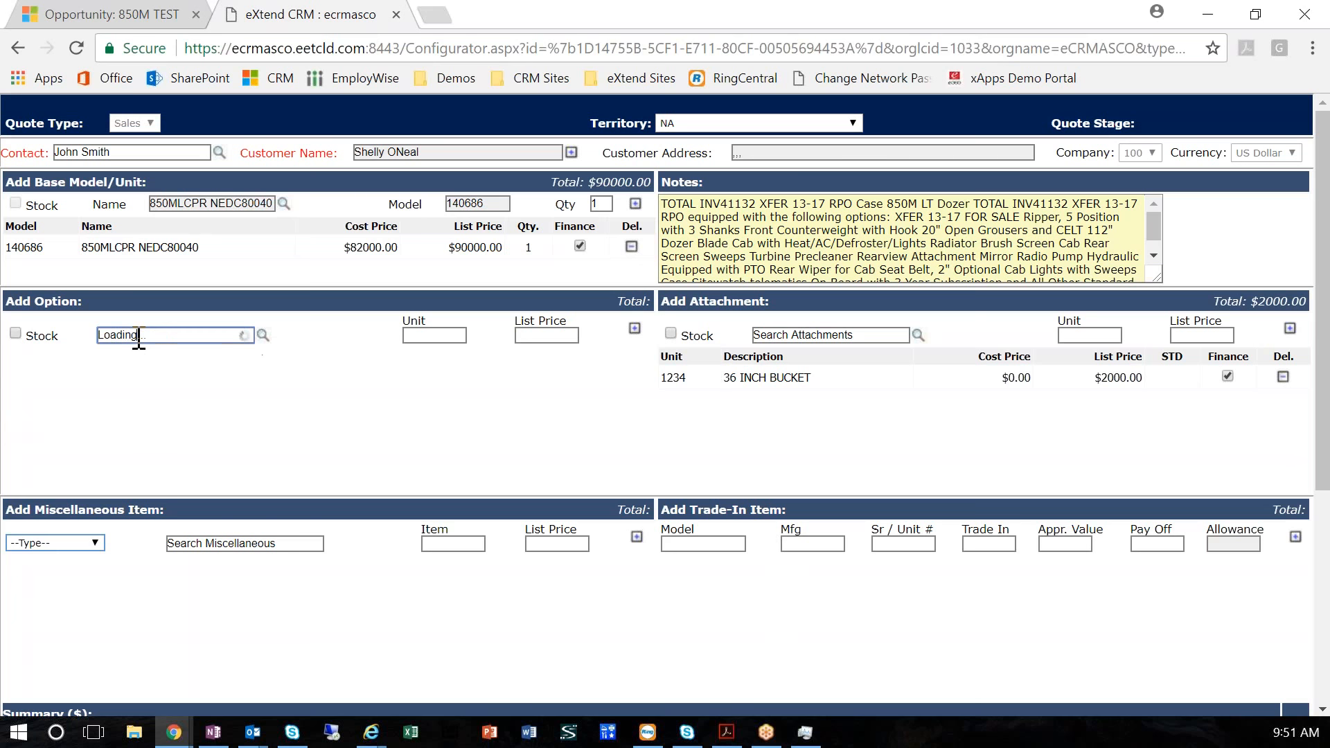
pyautogui.write('TEST')
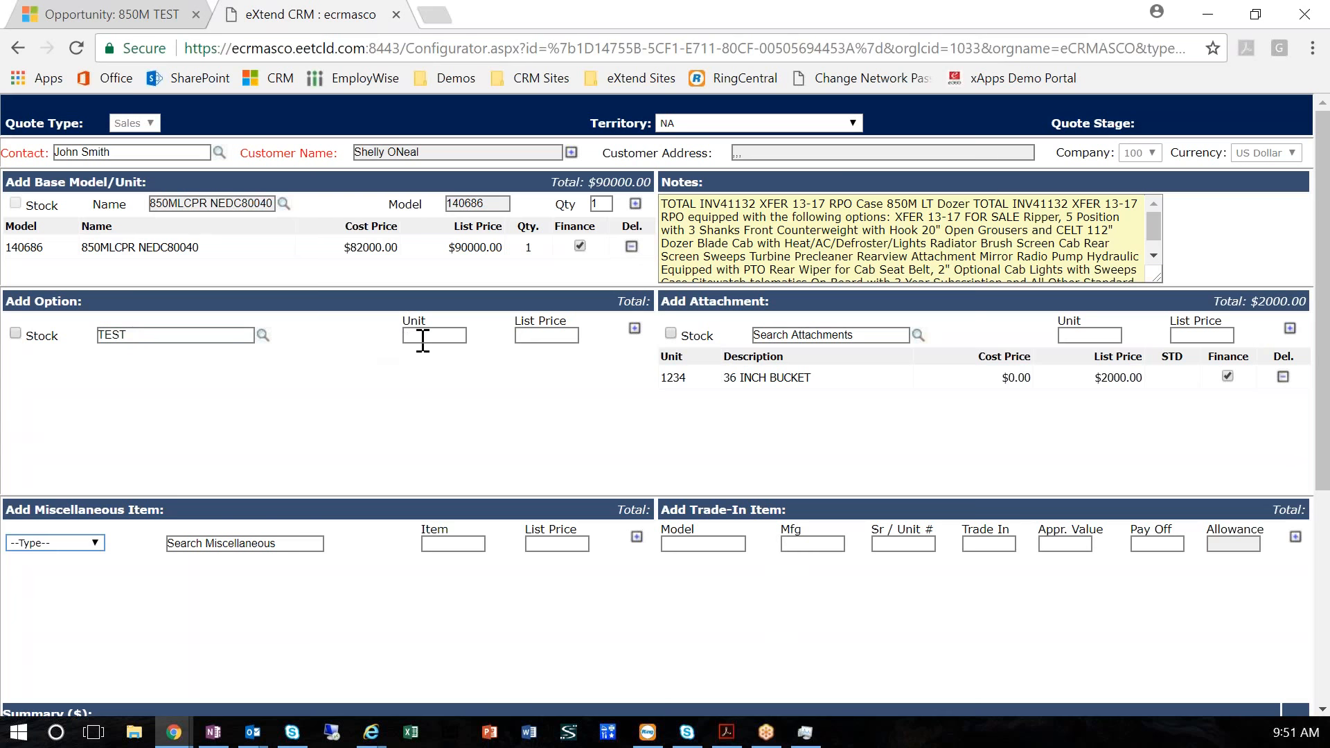
pyautogui.click(131, 336)
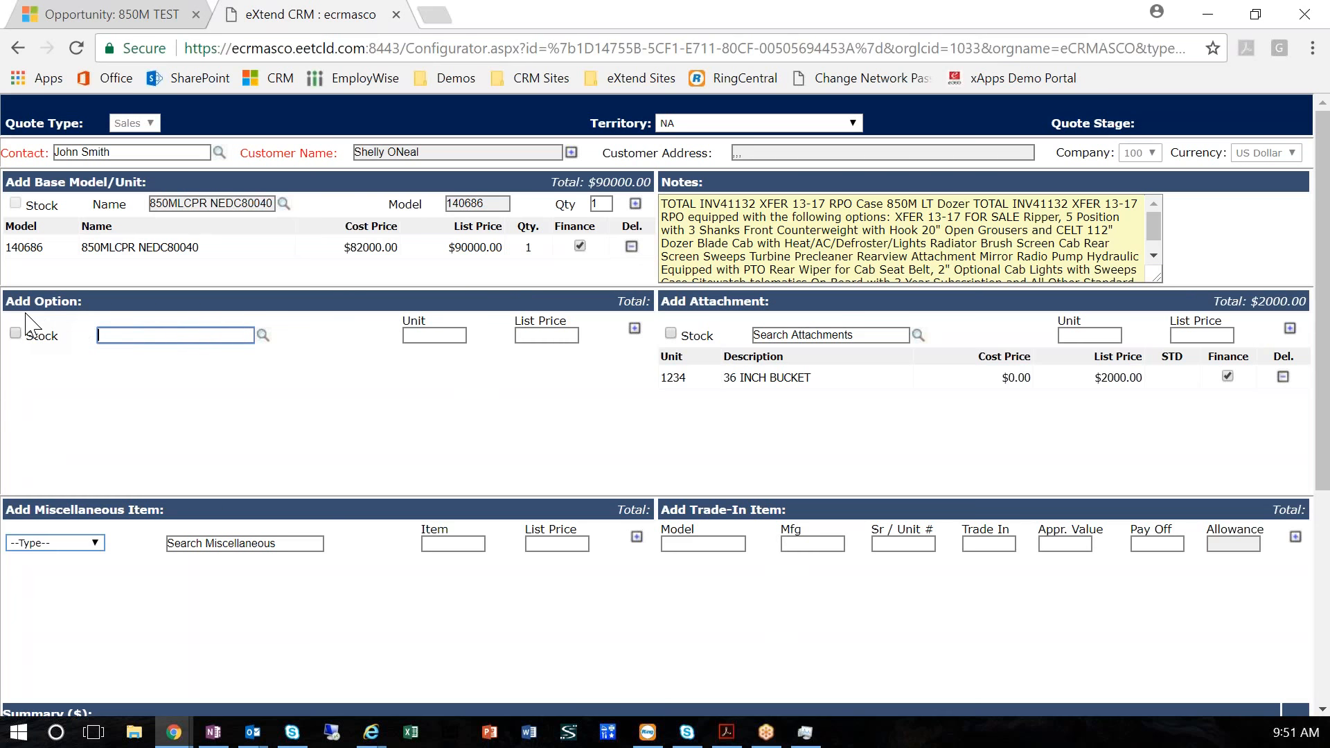
pyautogui.click(748, 229)
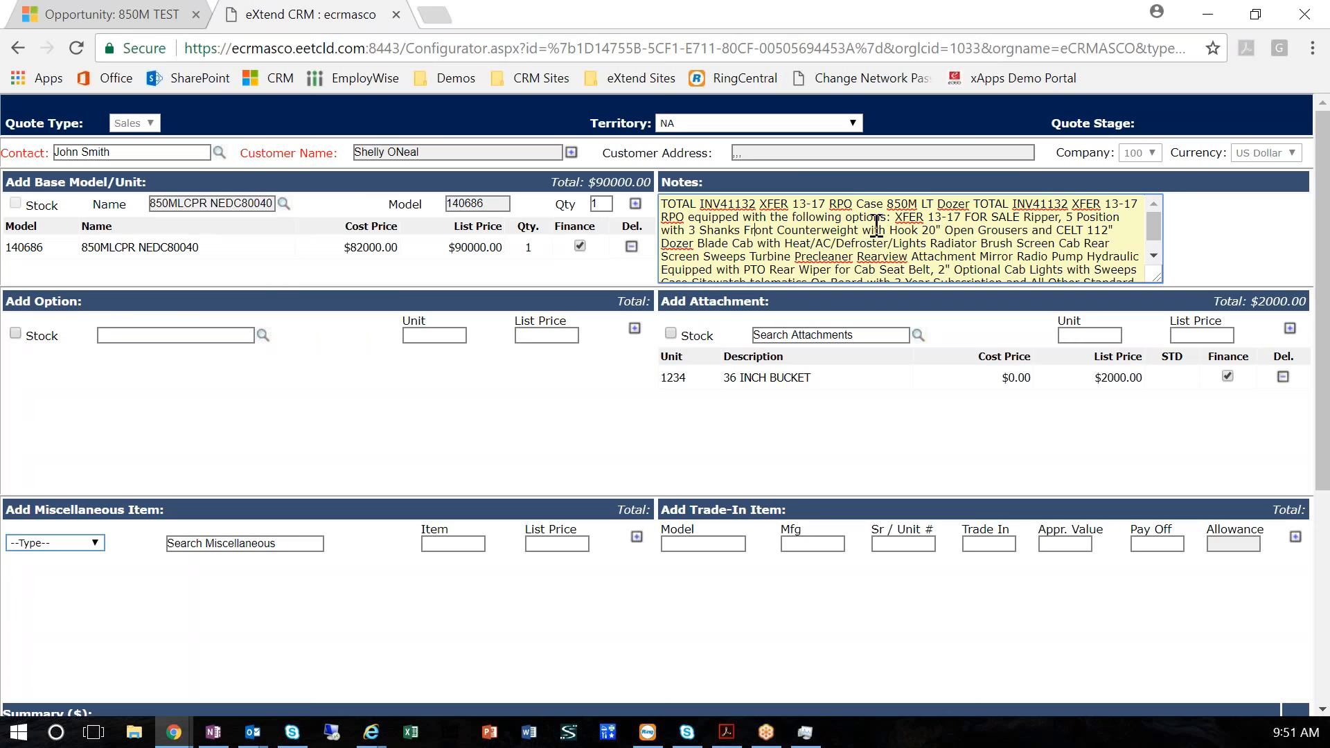
pyautogui.scroll(-3, 769, 421)
pyautogui.scroll(3, 769, 437)
pyautogui.scroll(-2, 222, 466)
pyautogui.scroll(2, 373, 460)
# Choose Warranty as the miscellaneous item type and enter the description "2000 HR 2 YEAR"
pyautogui.scroll(-2, 596, 512)
pyautogui.click(99, 442)
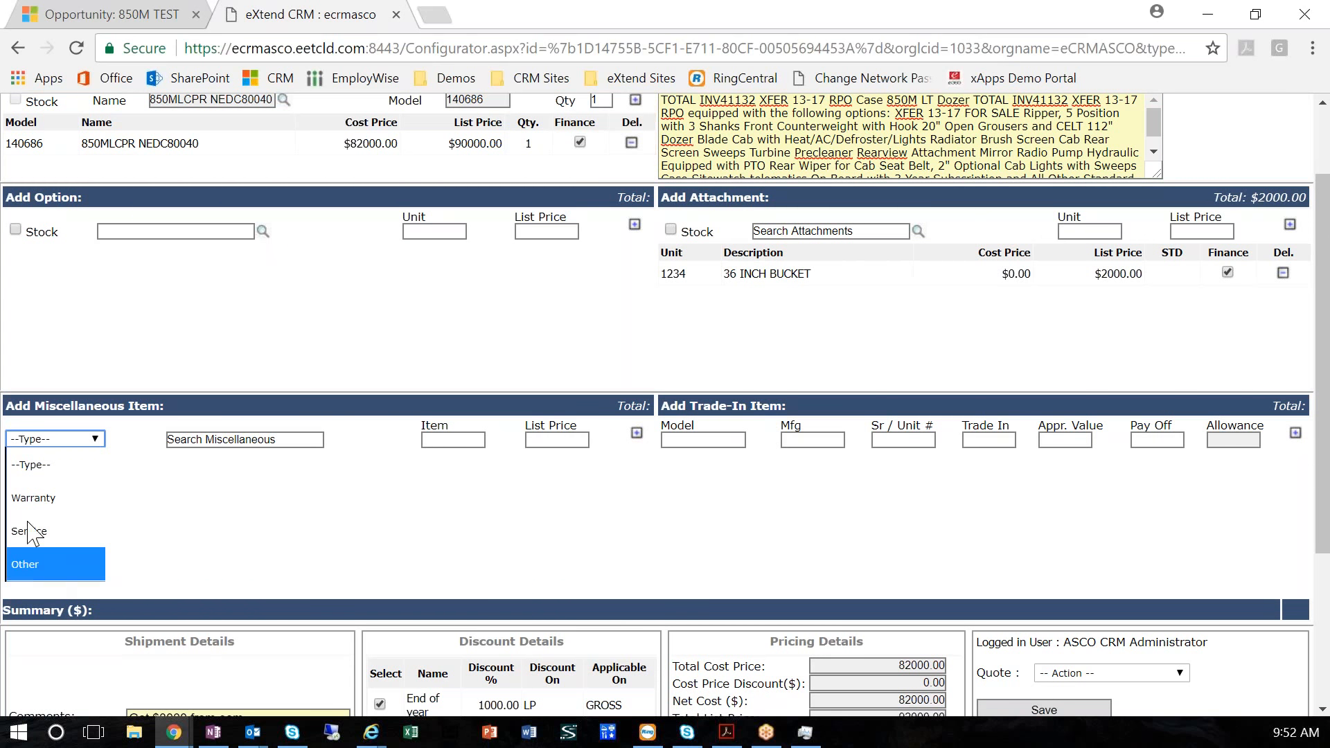
pyautogui.click(38, 499)
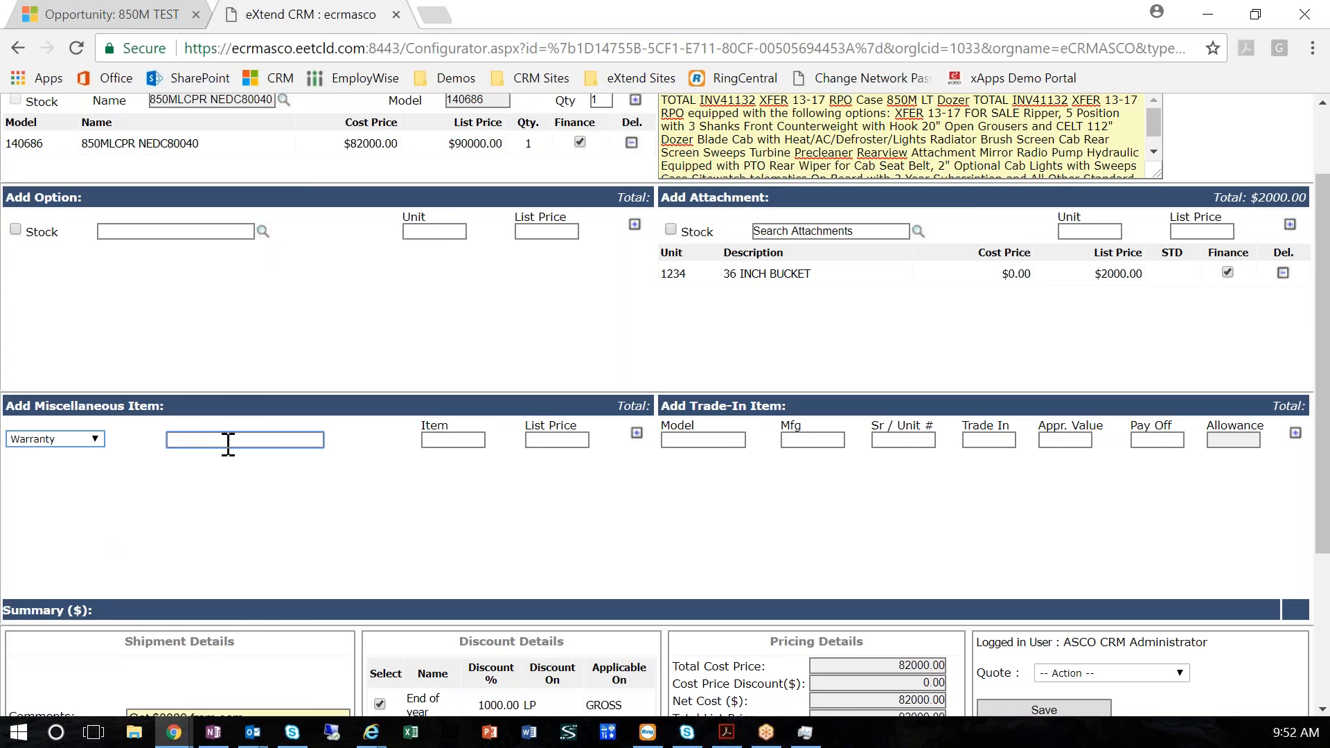
pyautogui.write('2 YR 200')
pyautogui.write('0 HR')
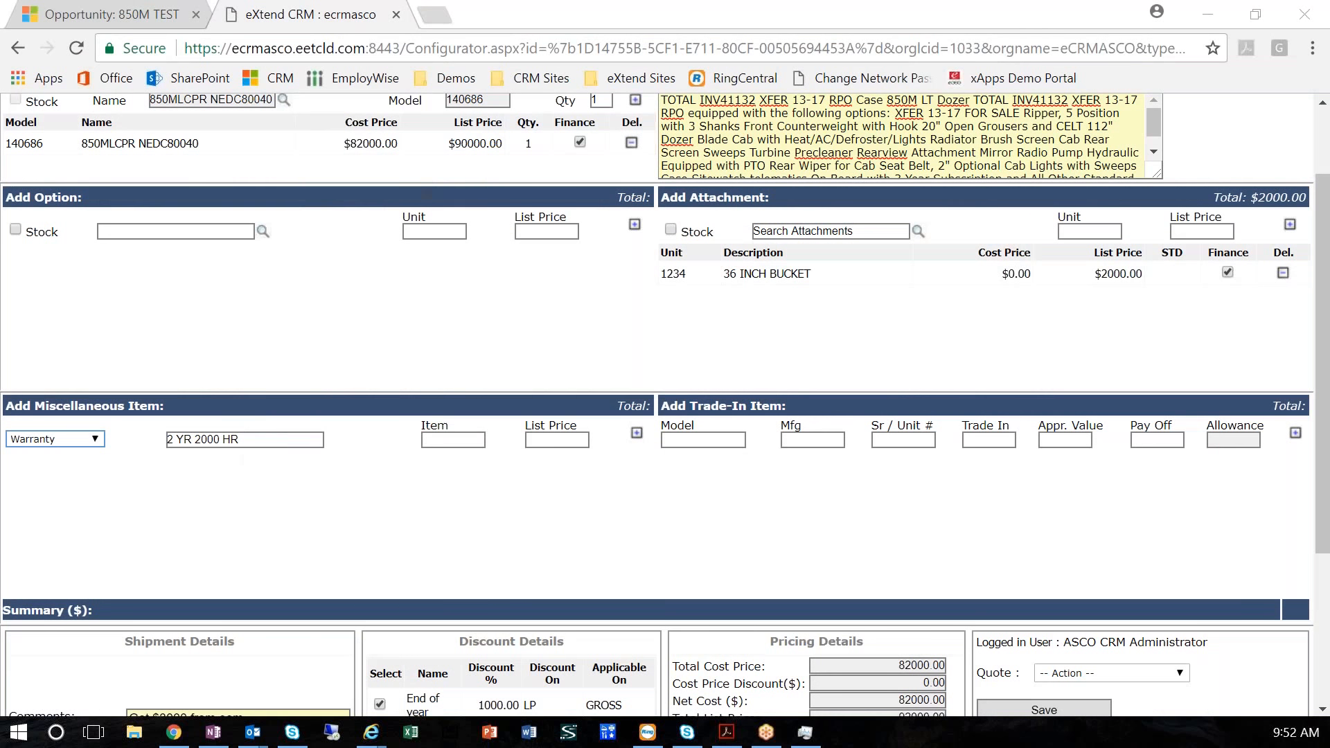
pyautogui.click(457, 440)
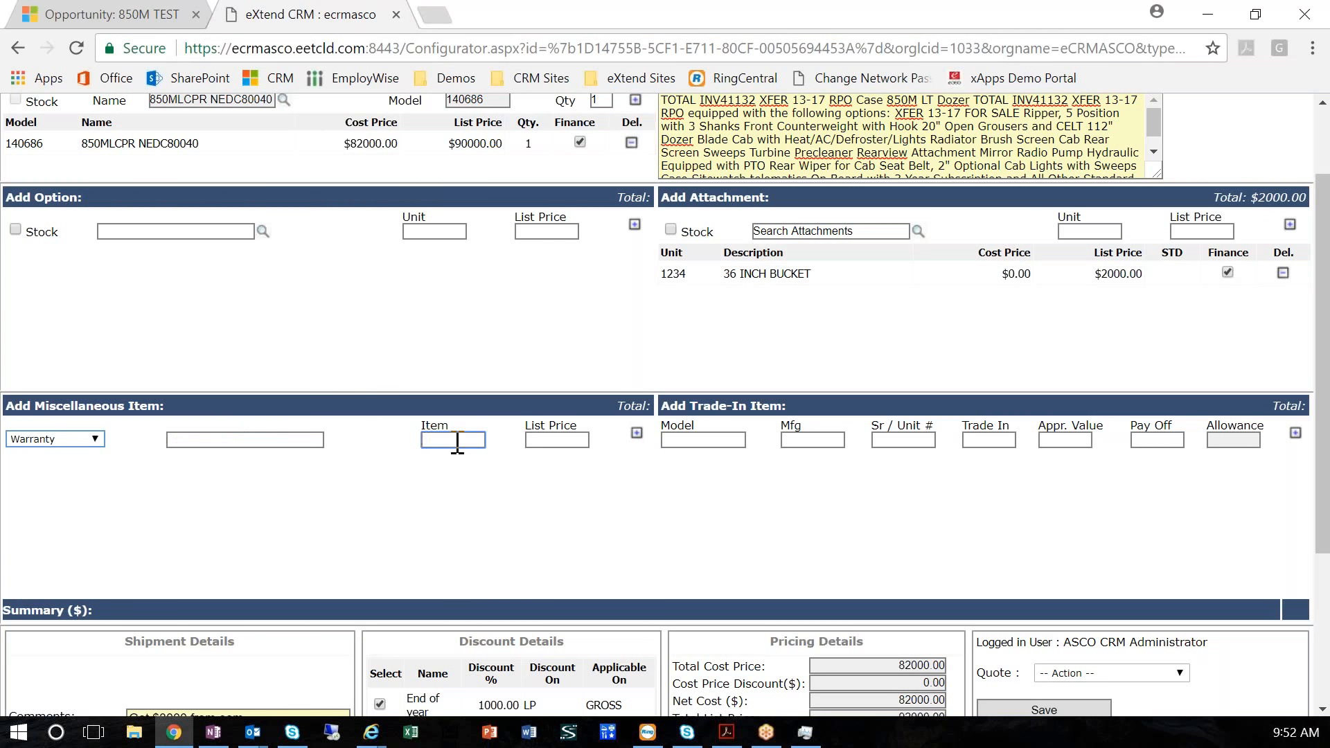
pyautogui.click(273, 441)
# Give the warranty the item code 2k2y and a list price of 2000, and add it to the quote
pyautogui.write('200')
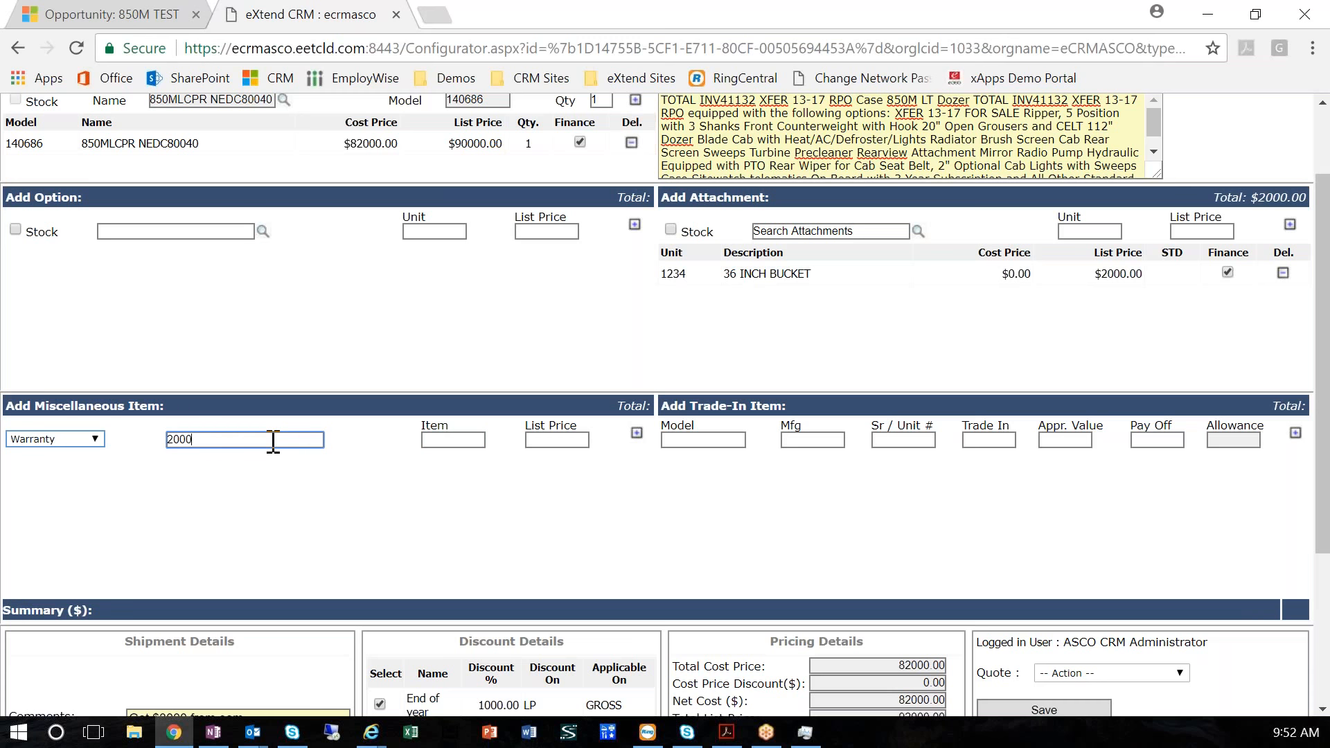
pyautogui.write('0 HR 2 year')
pyautogui.press('Tab')
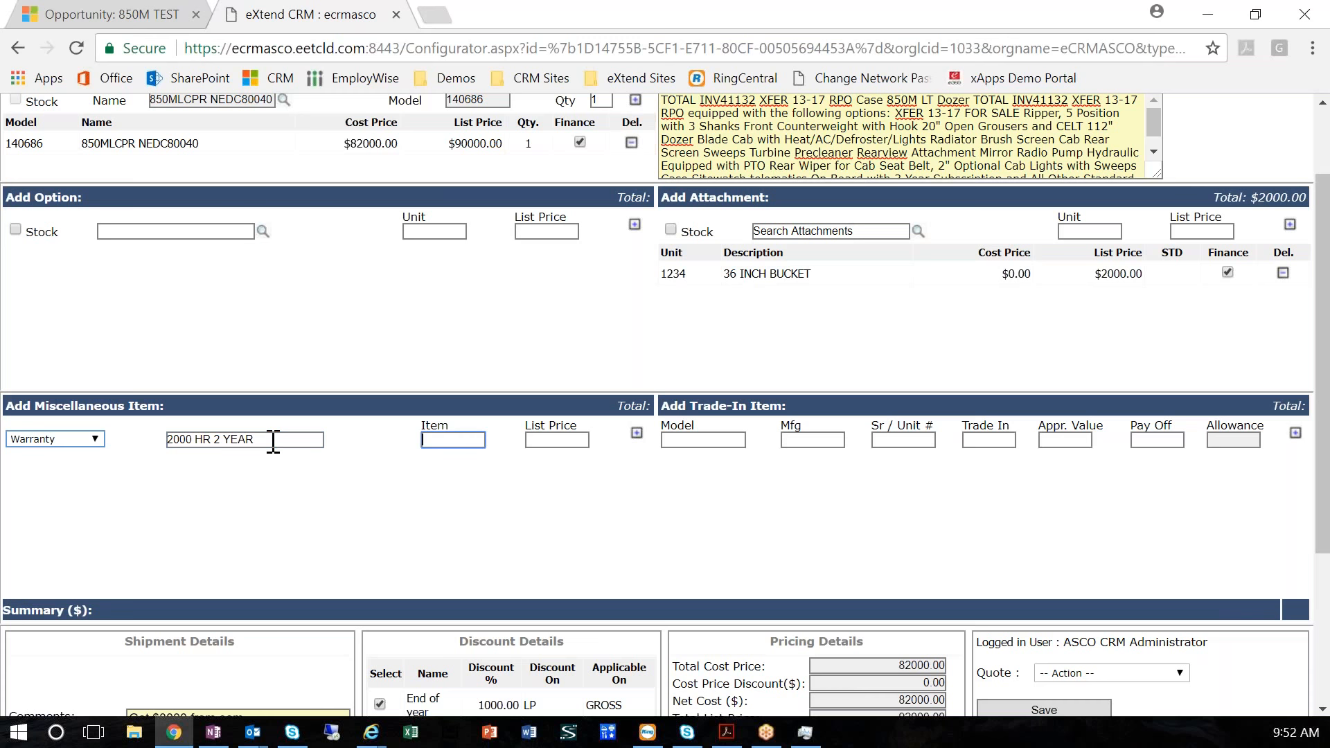
pyautogui.write('200')
pyautogui.press('BackSpace')
pyautogui.press('BackSpace')
pyautogui.write('k2y')
pyautogui.press('Tab')
pyautogui.write('2000')
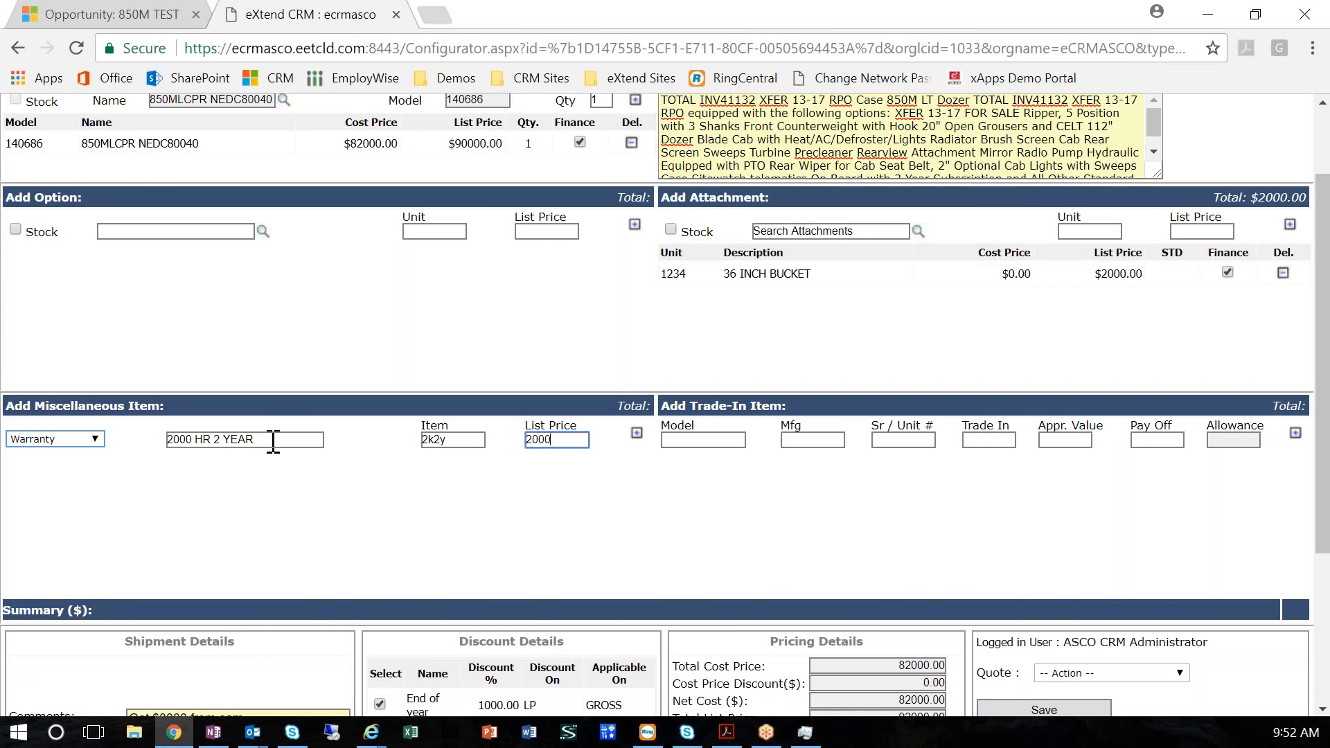
pyautogui.click(637, 433)
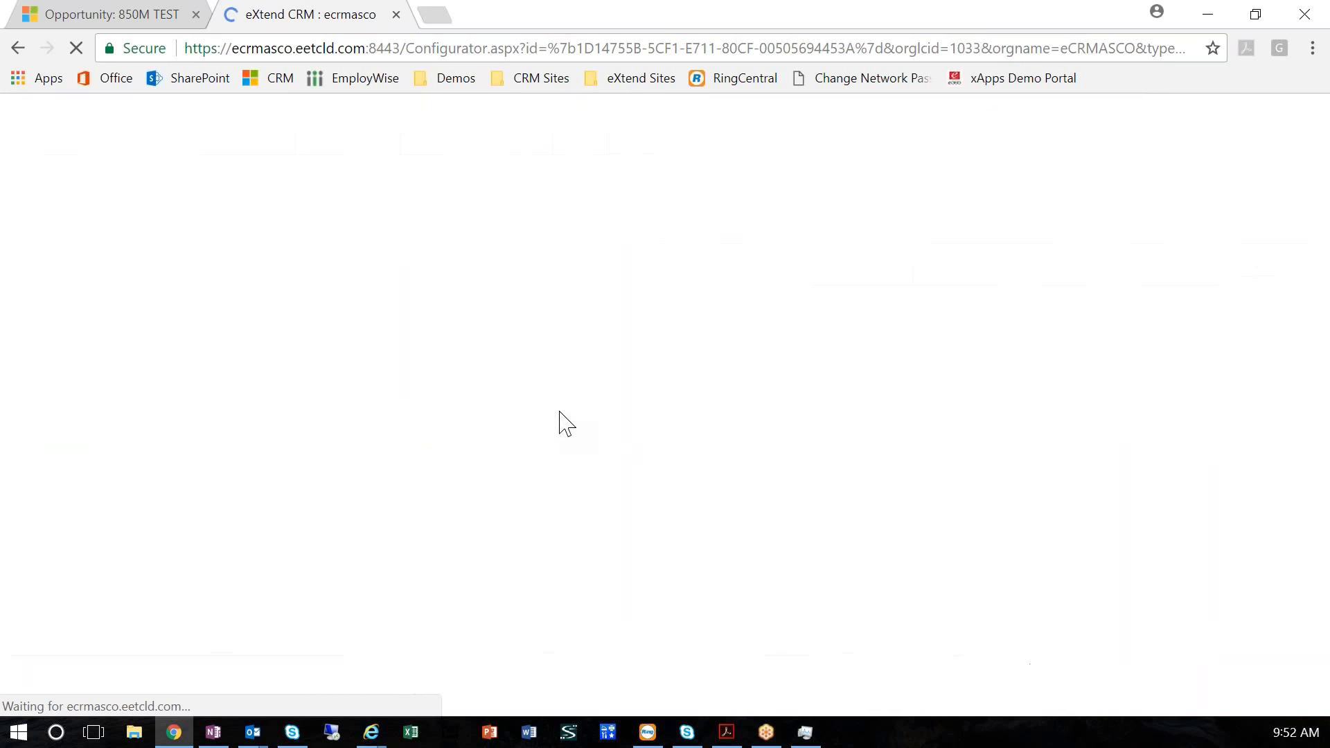
# Set the delivery time in the shipment details to 01/25/2018
pyautogui.scroll(-4, 713, 433)
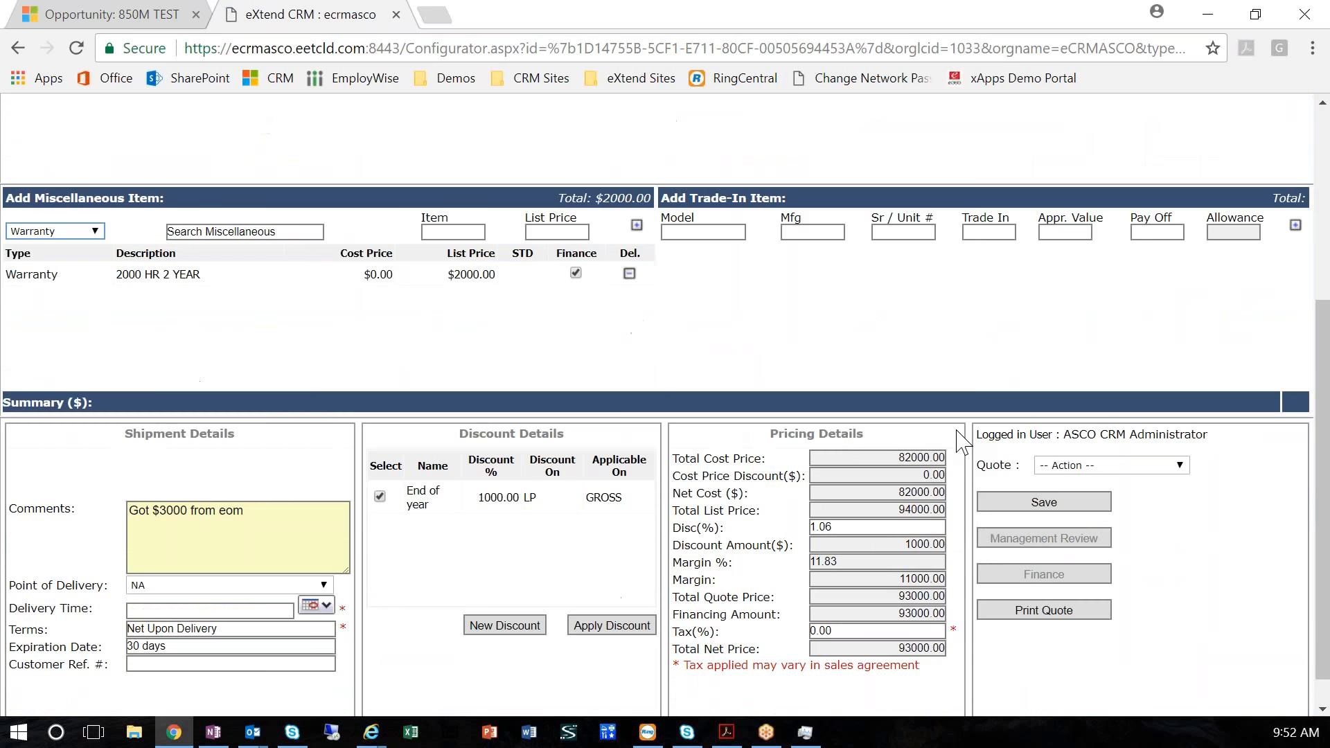
pyautogui.click(1140, 465)
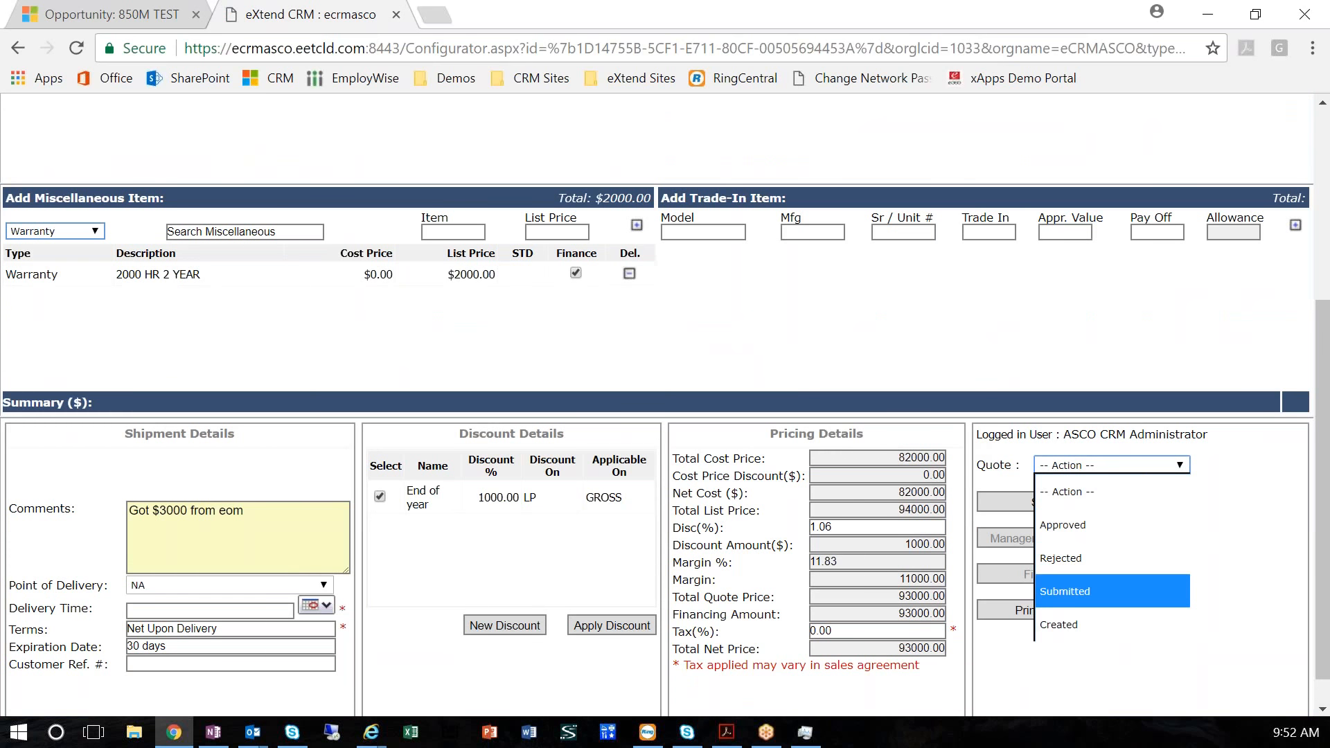
pyautogui.click(321, 610)
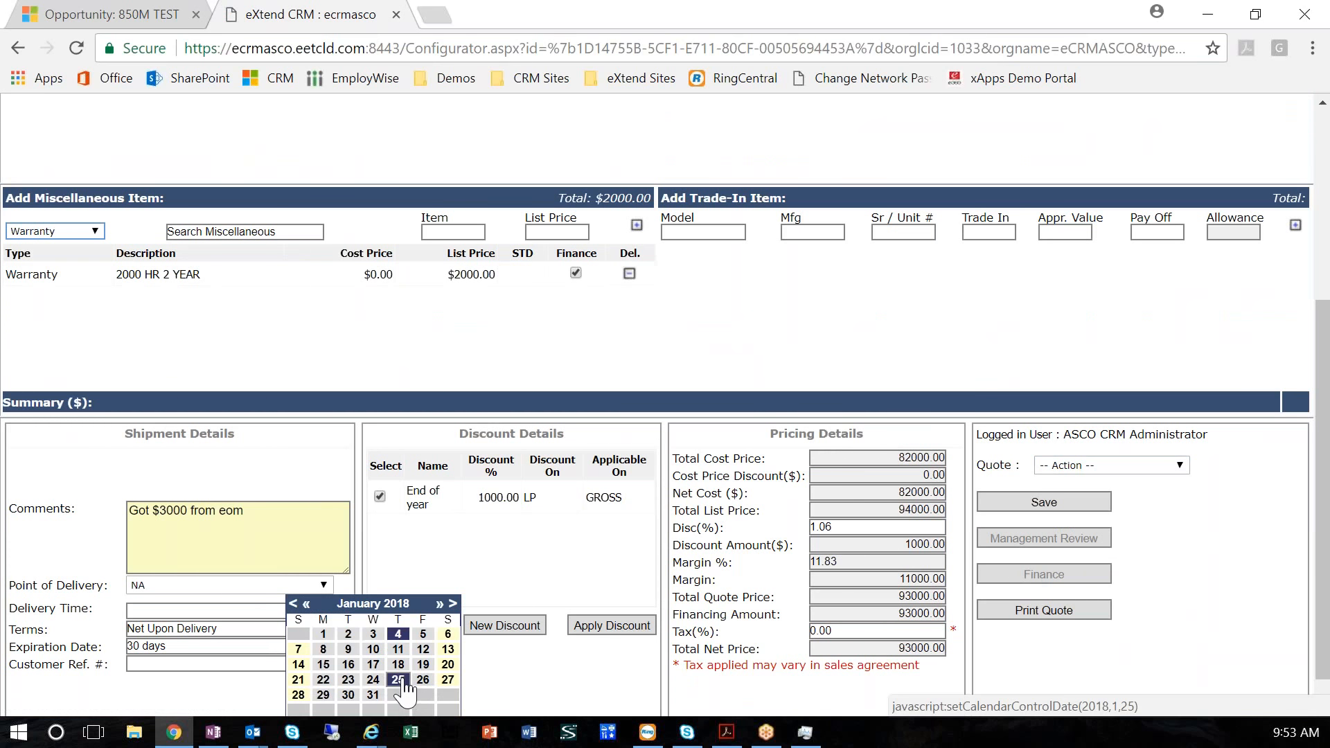
pyautogui.click(398, 680)
# Set the quote action to Created and save the quote
pyautogui.click(1101, 465)
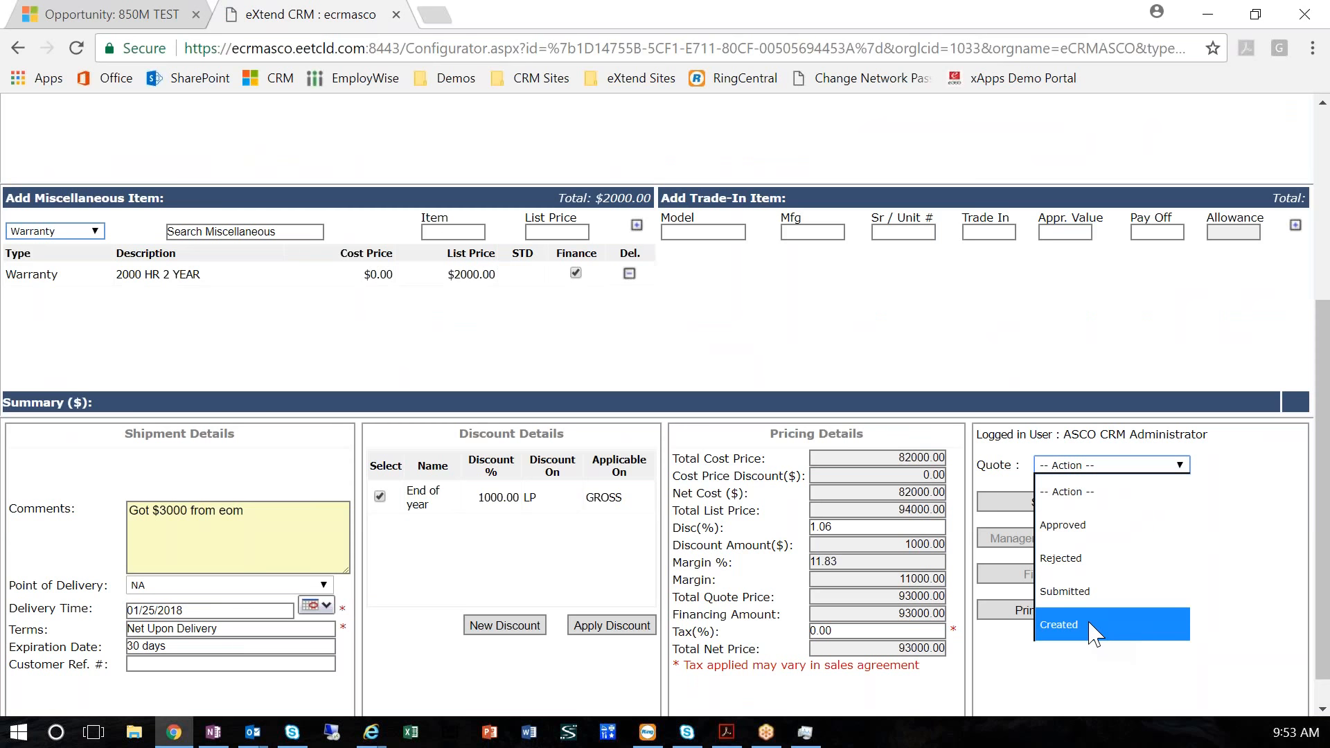
pyautogui.click(1093, 627)
pyautogui.click(1047, 506)
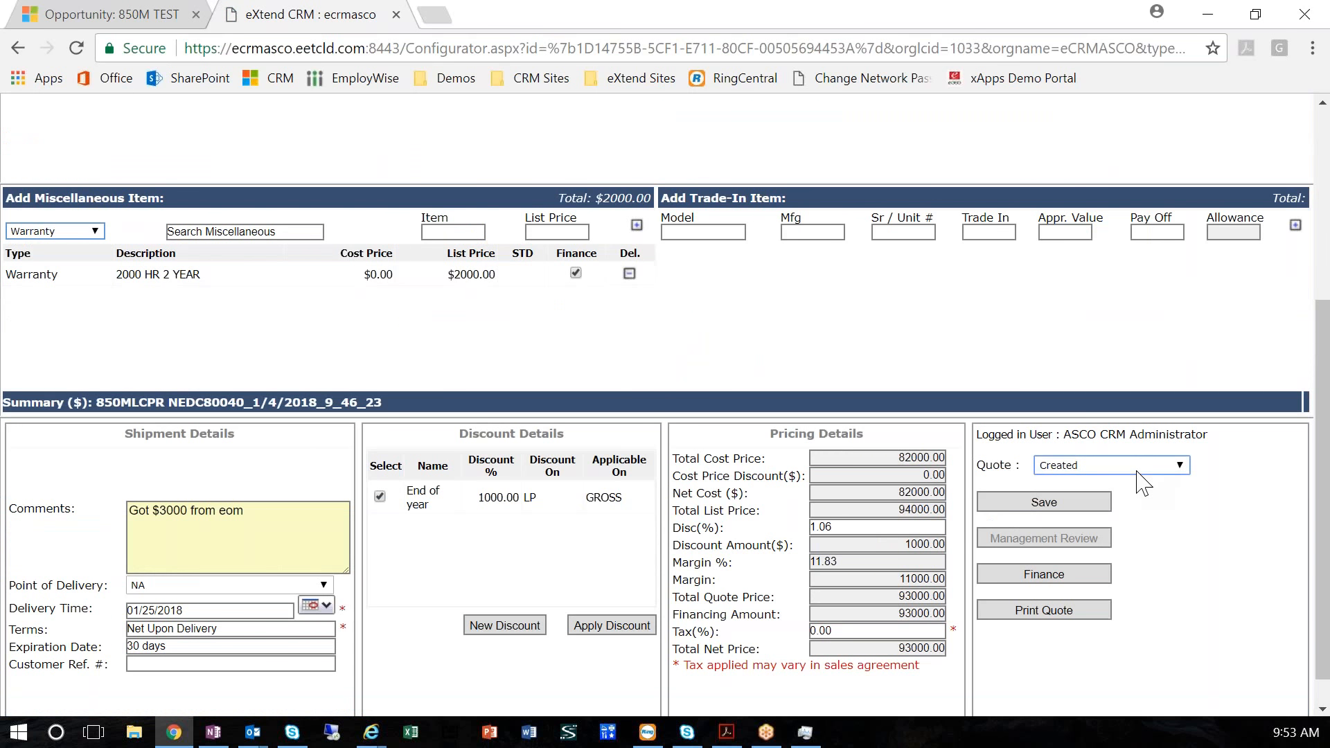
pyautogui.click(1140, 465)
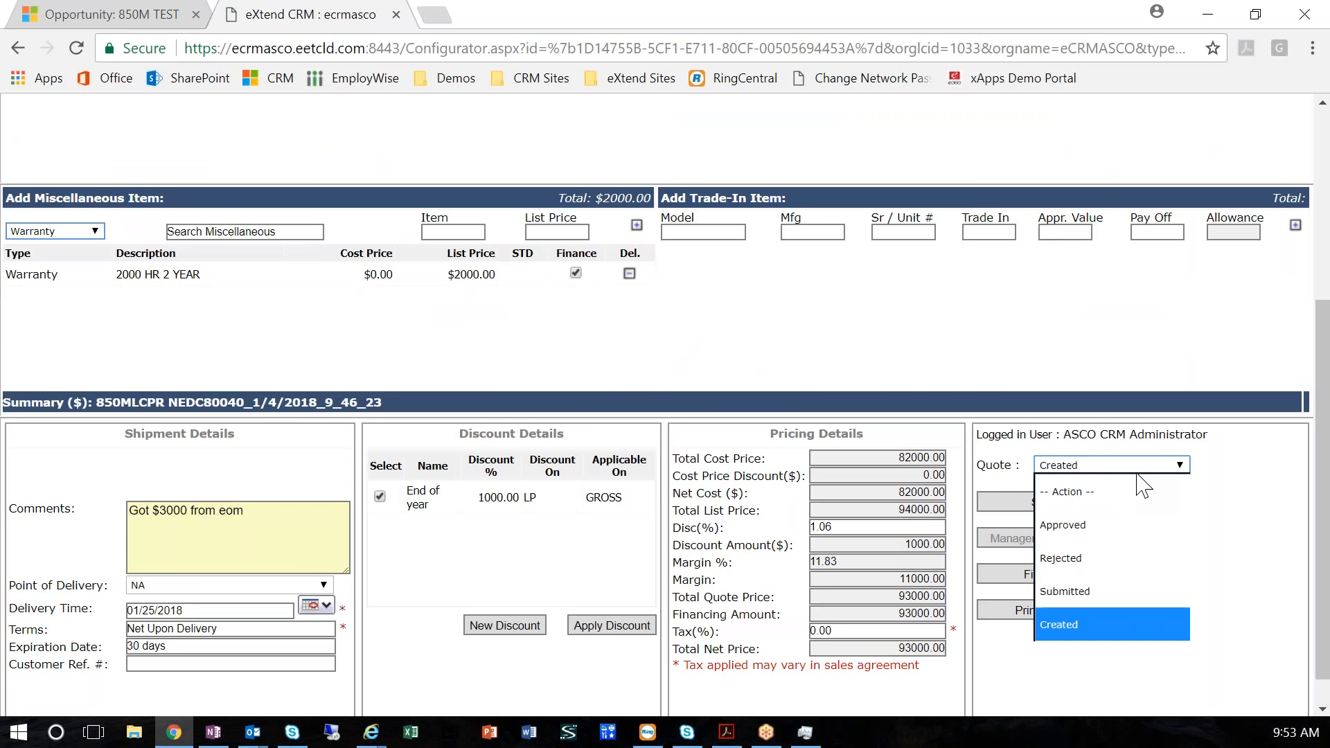
pyautogui.click(999, 545)
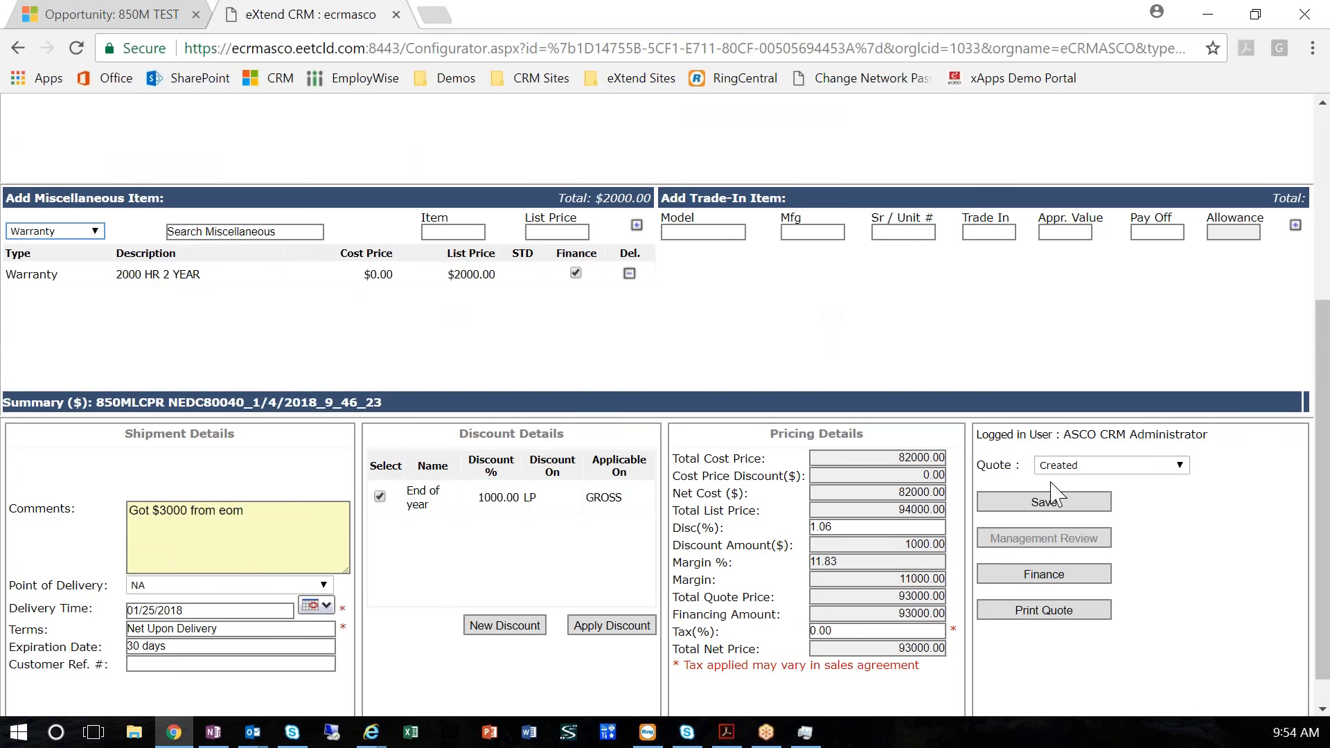
# Generate the printed quote and review the proposal's line items, equipment specification and pricing summary in a full-size report window
pyautogui.click(1049, 611)
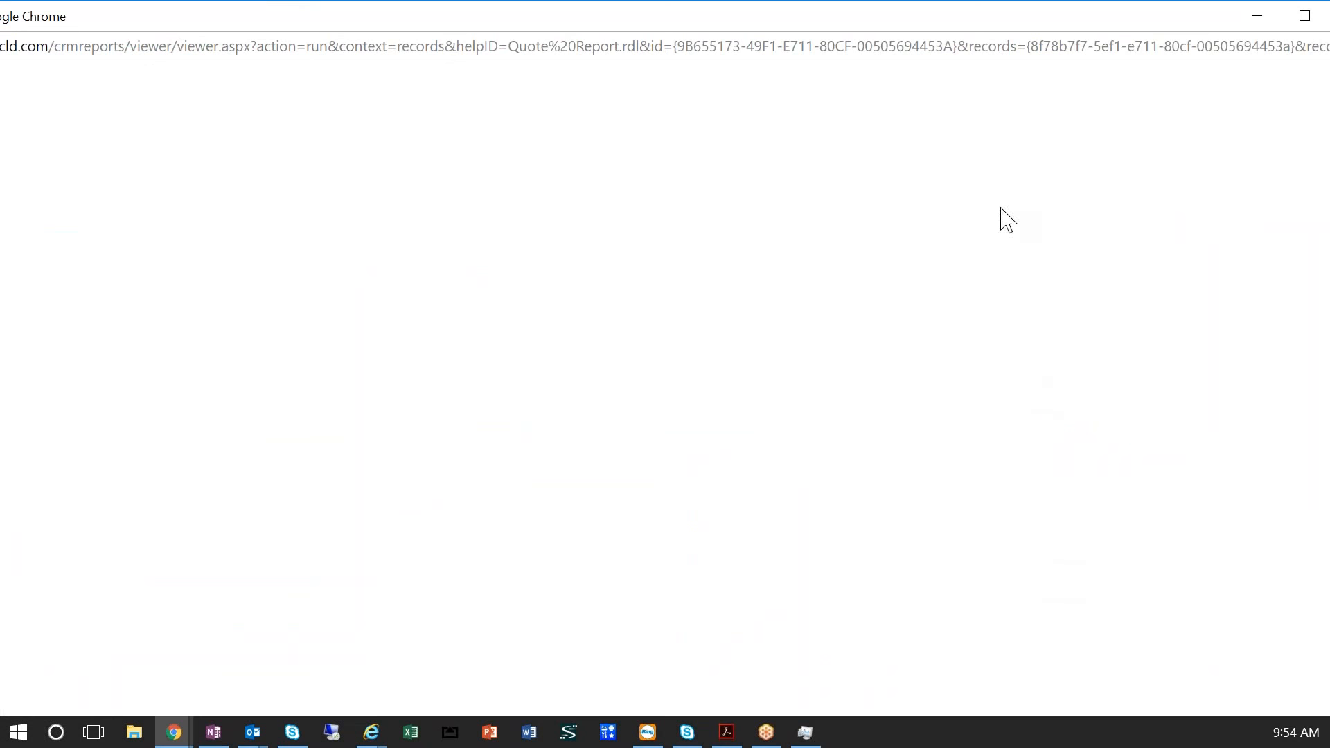
pyautogui.click(1302, 16)
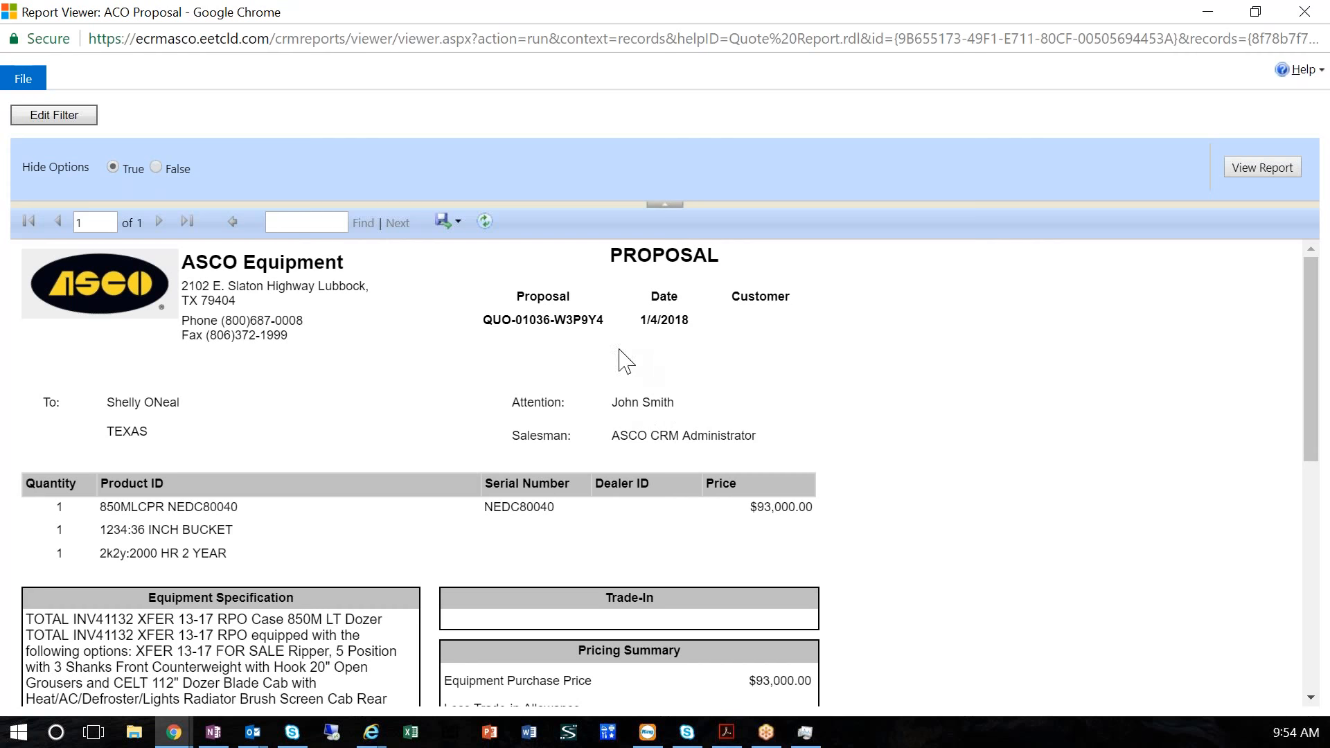
pyautogui.scroll(-3, 891, 395)
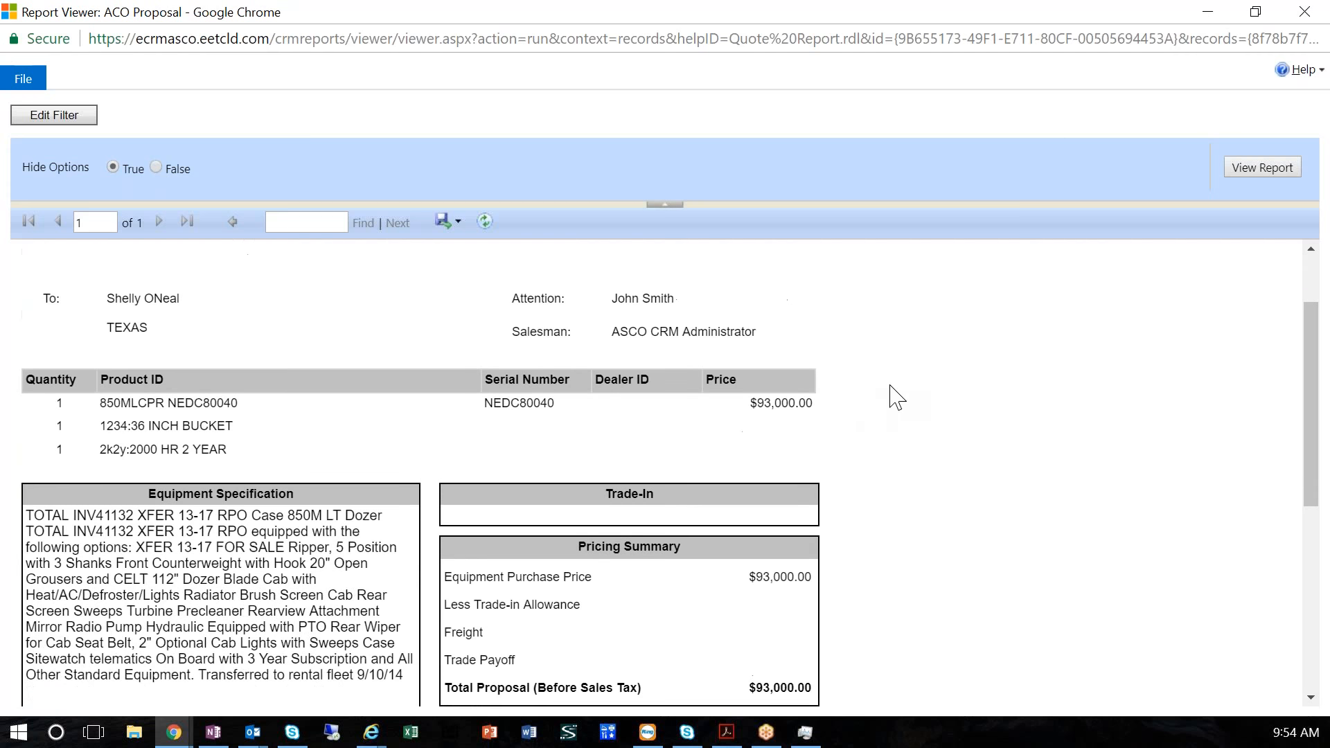
pyautogui.scroll(3, 891, 394)
pyautogui.scroll(-3, 891, 312)
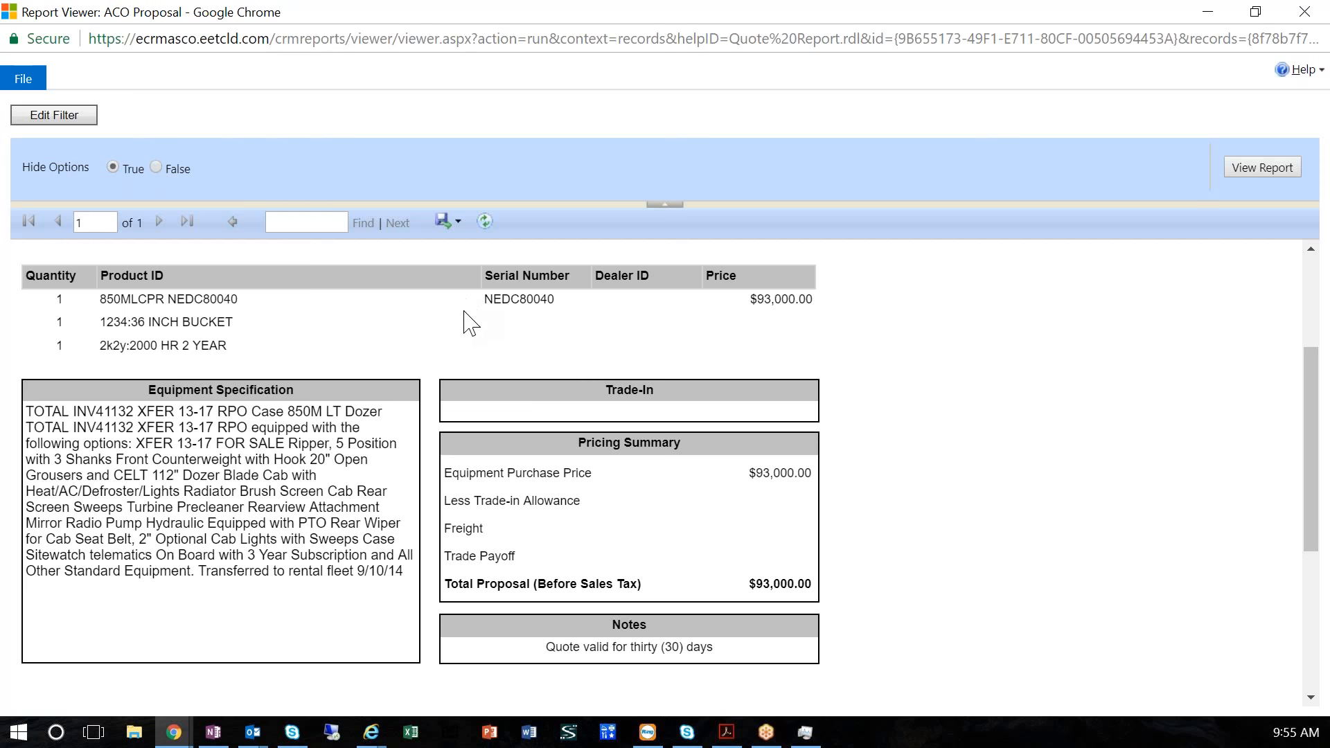
# Export the proposal report as a Word file and open the downloaded ACO Proposal.docx
pyautogui.click(457, 223)
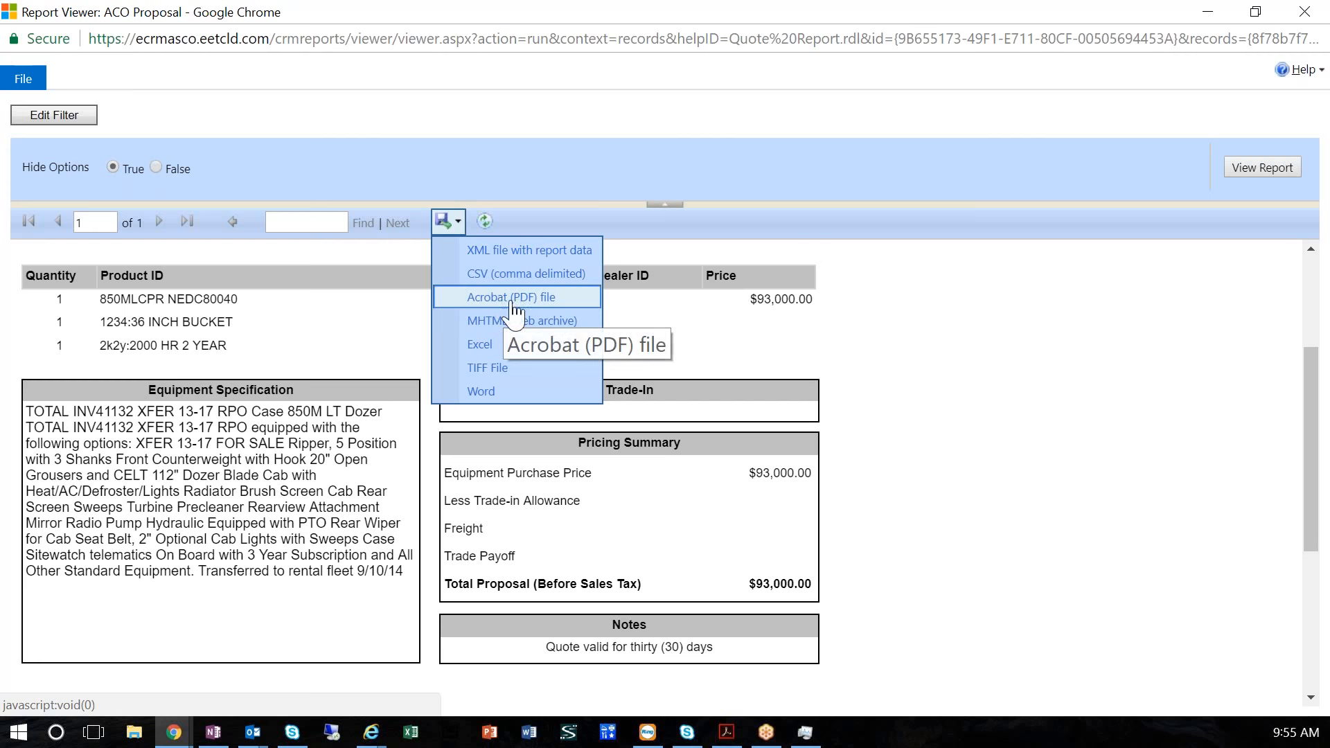
pyautogui.click(510, 391)
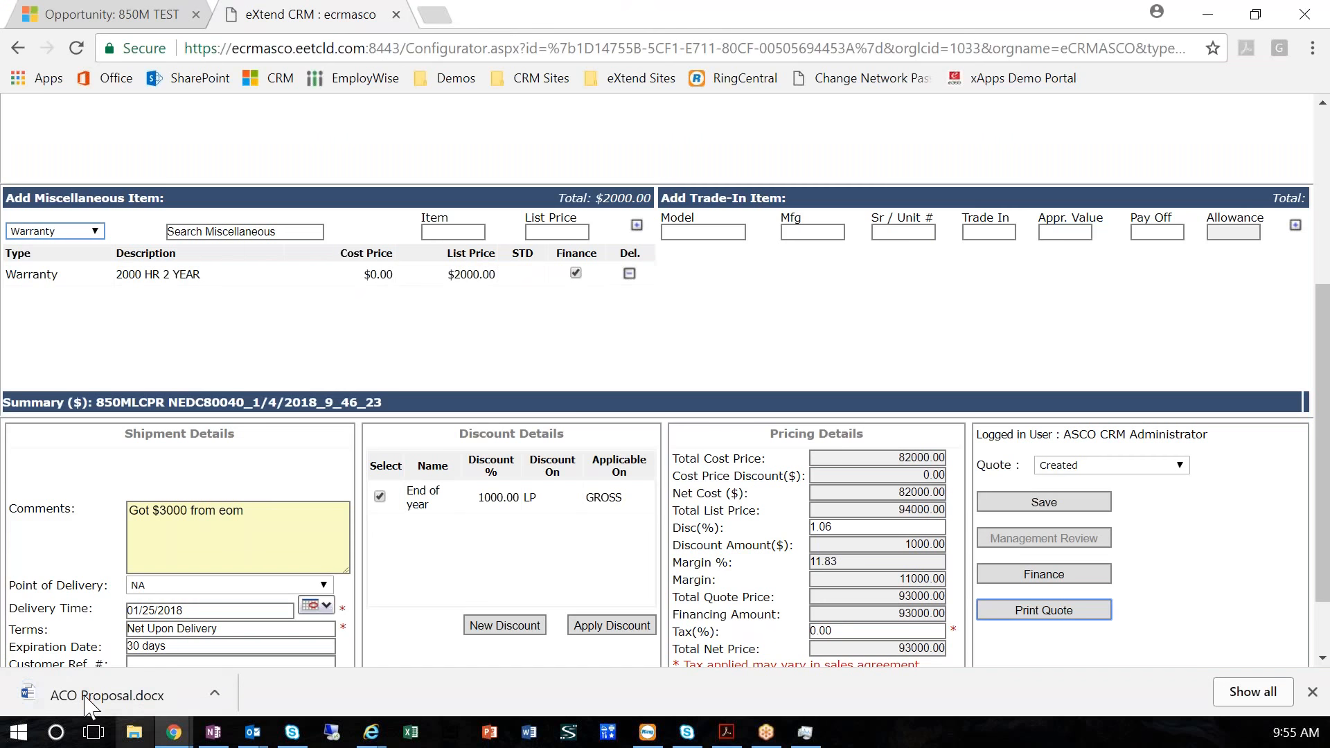
pyautogui.click(90, 695)
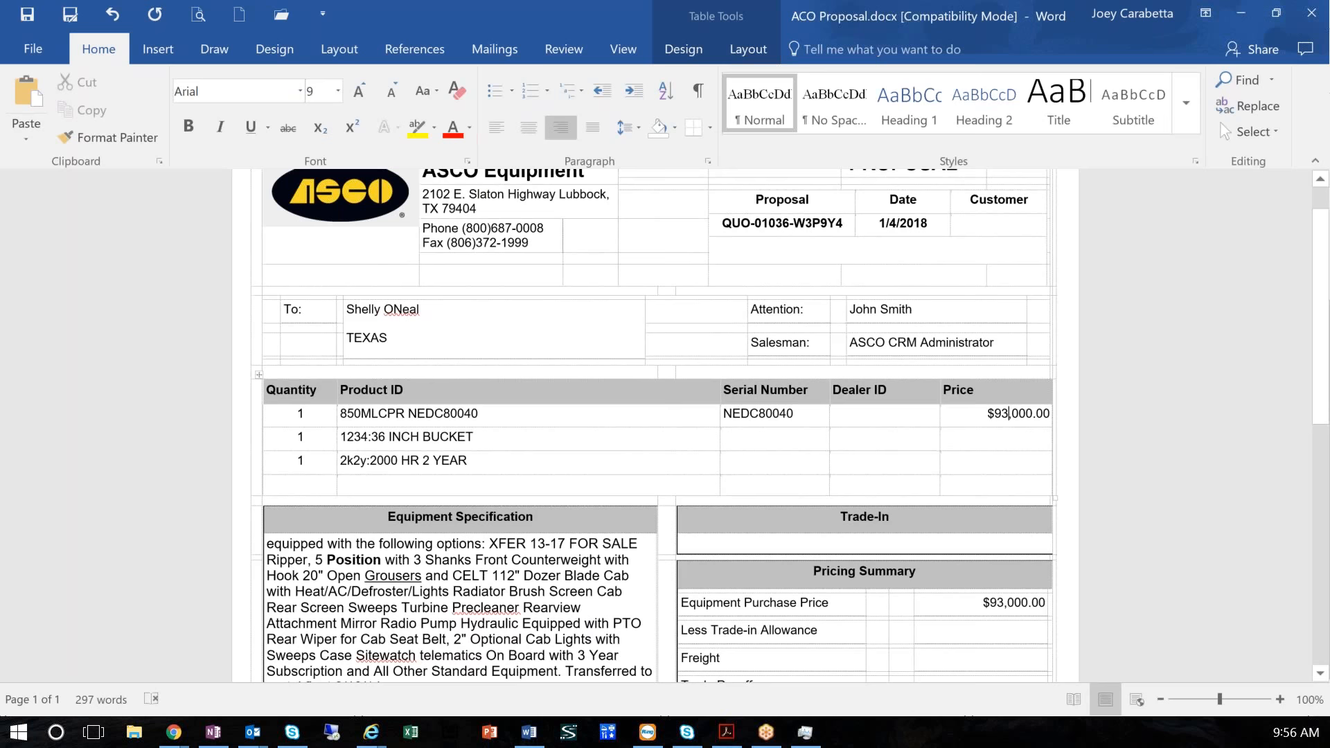
# Review the Word proposal and change the price of the 850MLCPR line to $90,000.00
pyautogui.scroll(-8, 682, 513)
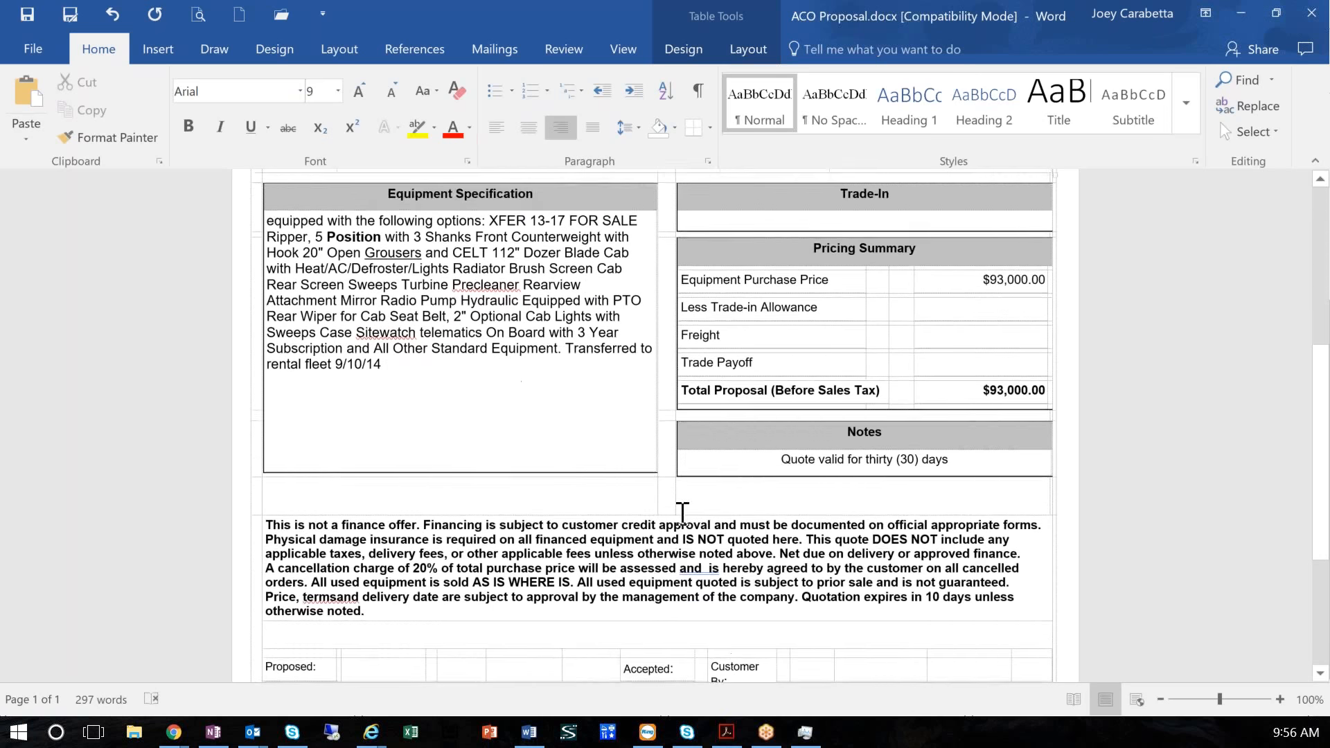
pyautogui.scroll(-5, 682, 513)
pyautogui.scroll(15, 677, 514)
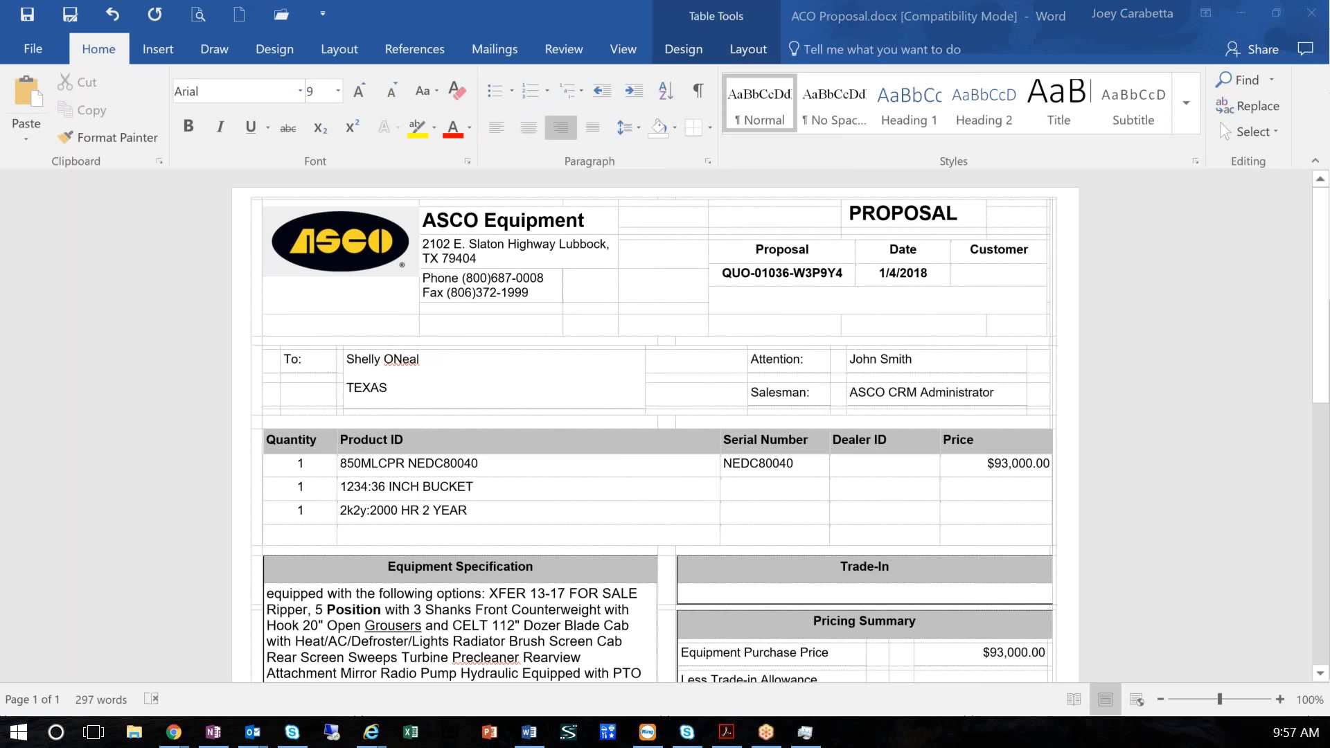
pyautogui.hotkey('alt', 'Tab')
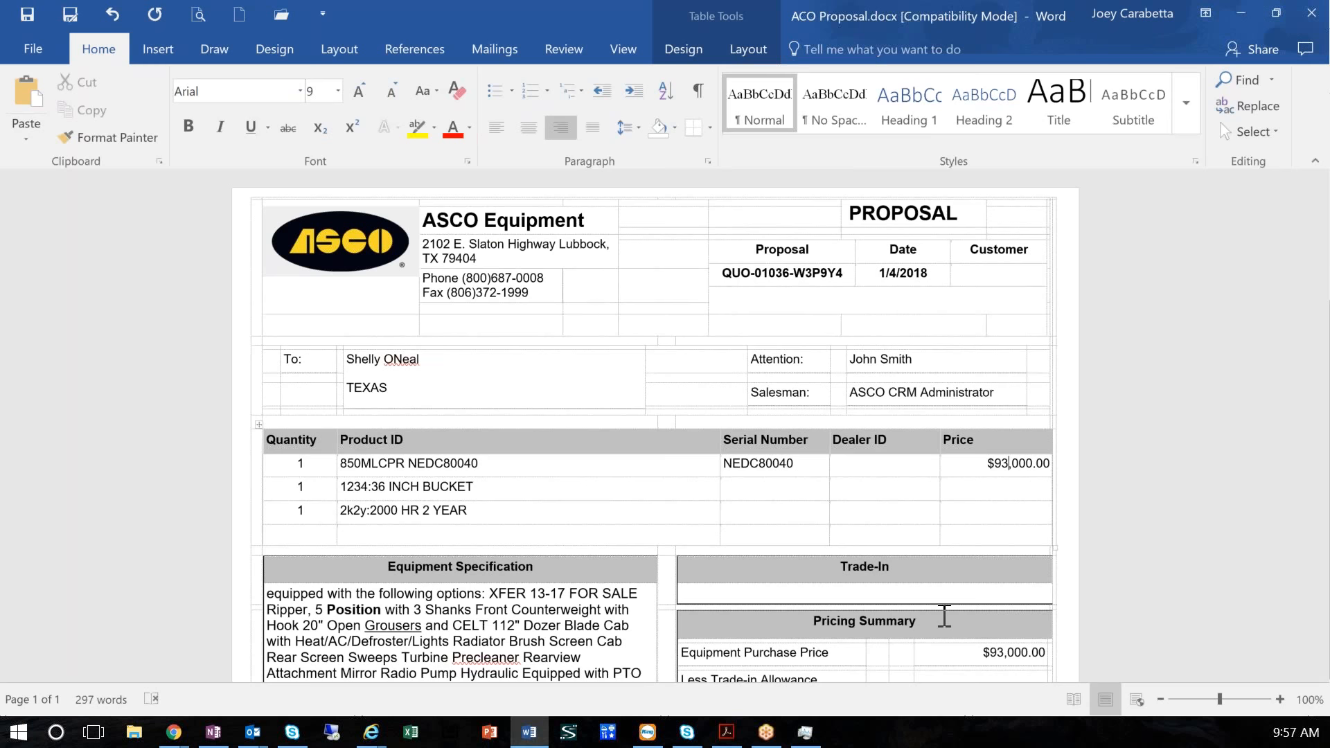
pyautogui.press('BackSpace')
pyautogui.write('0')
# Enter $3,000.00 as the price of the 36 INCH BUCKET line and right-align it
pyautogui.click(1024, 486)
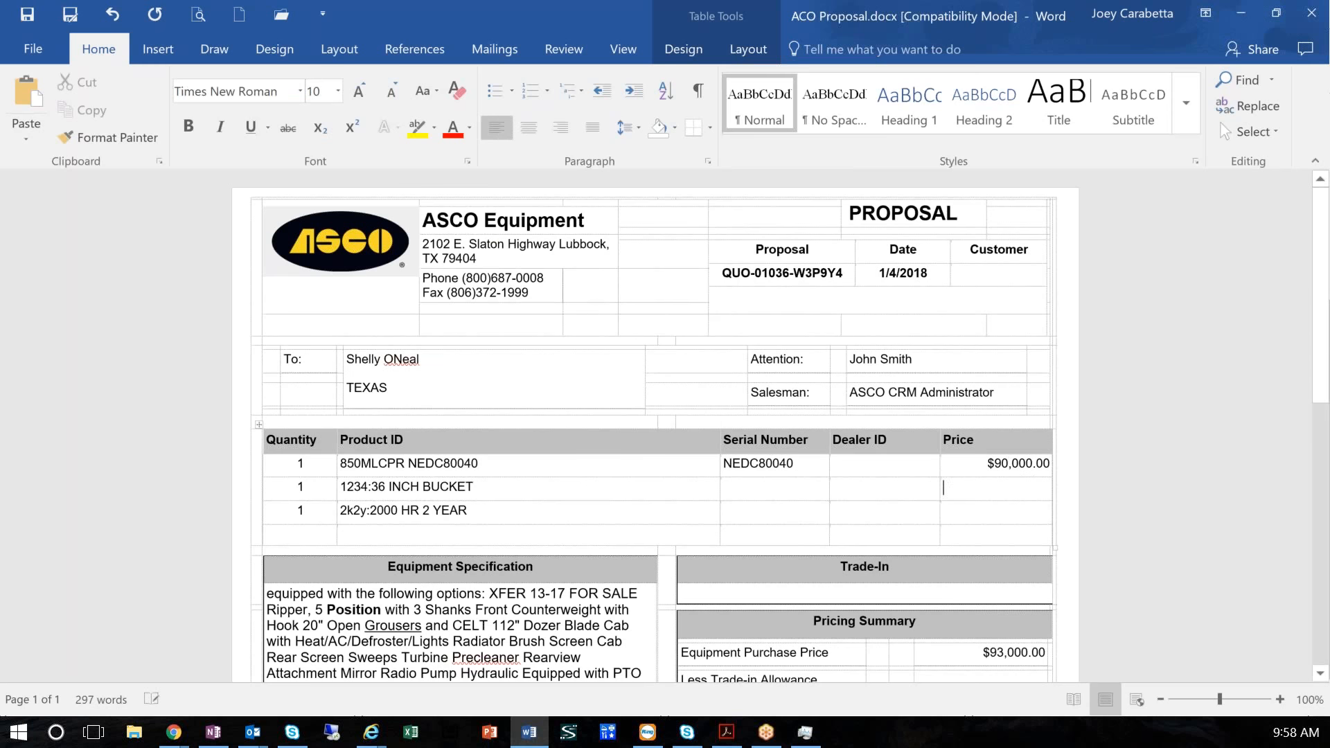
pyautogui.write('$3,000.00')
pyautogui.moveTo(1003, 490); pyautogui.dragTo(949, 492)
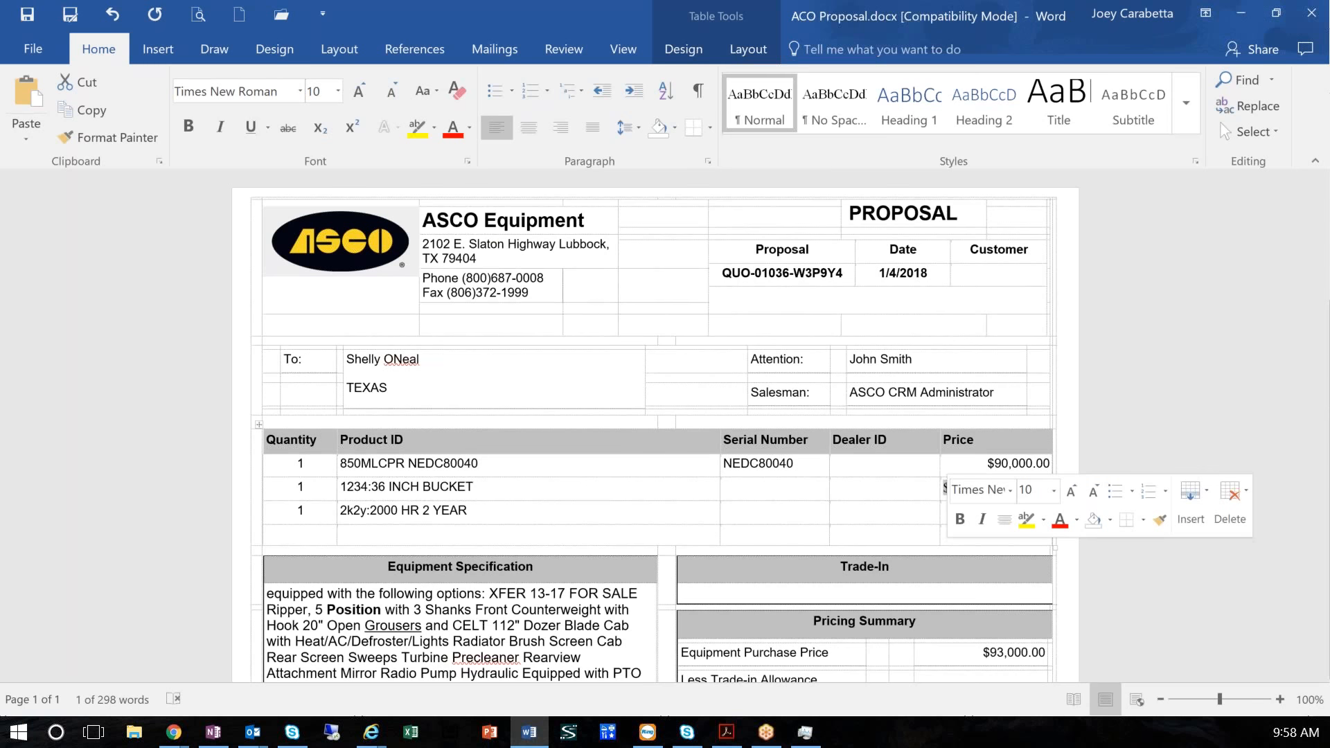
pyautogui.click(567, 126)
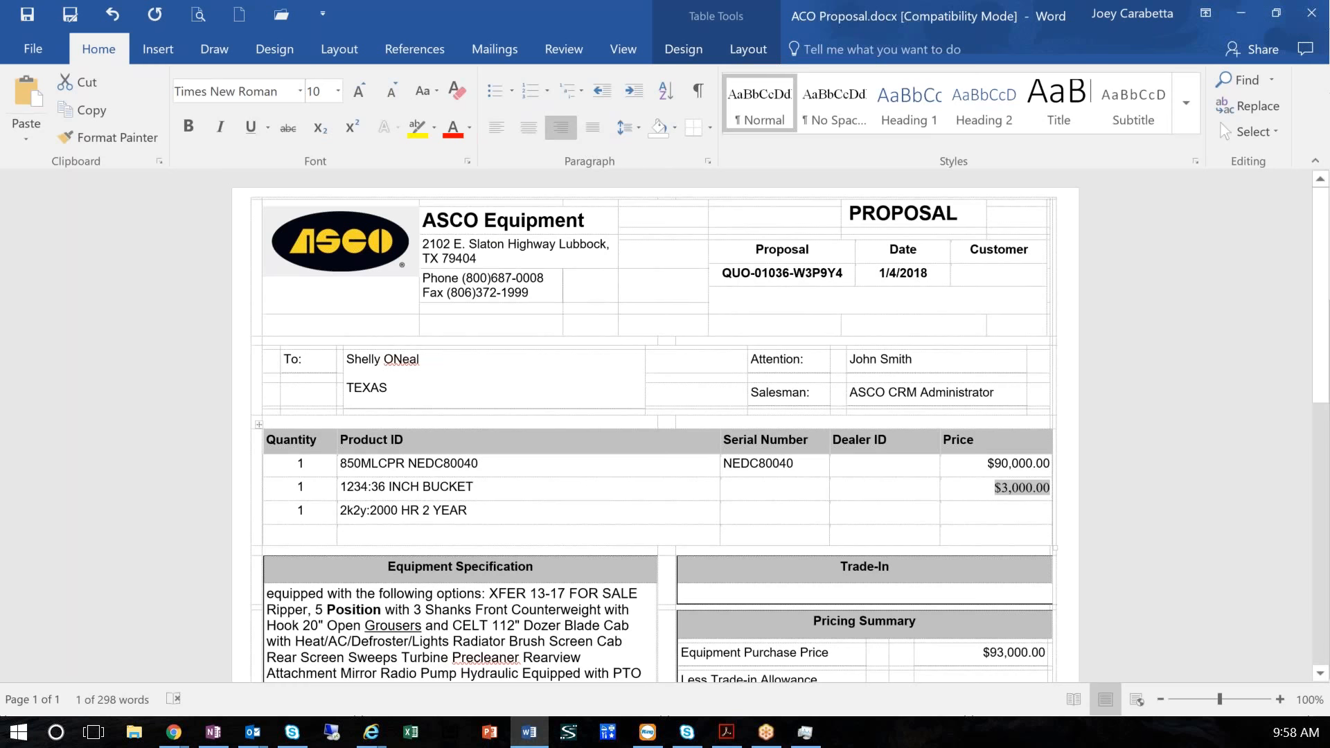
# Format the bucket price in Arial at size 9 to match the price above it
pyautogui.click(1026, 467)
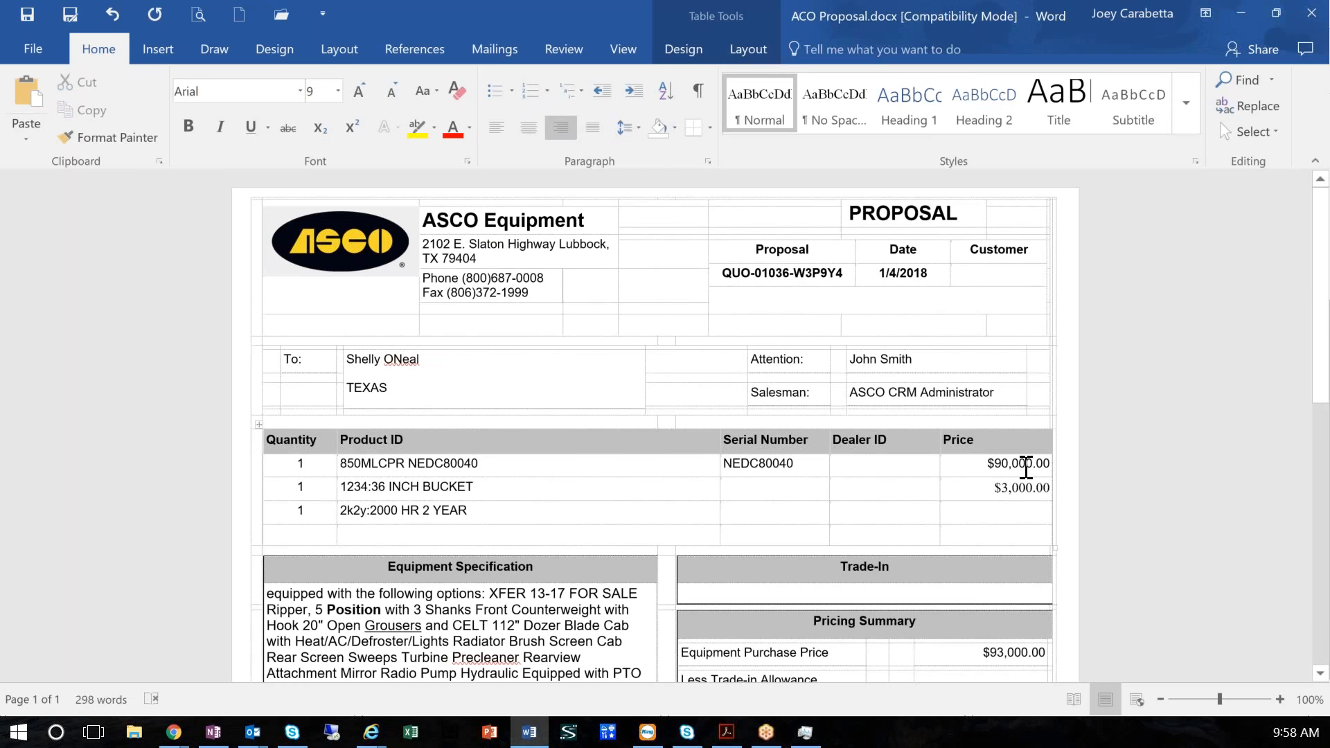
pyautogui.click(1024, 486)
pyautogui.moveTo(999, 489); pyautogui.dragTo(1044, 487)
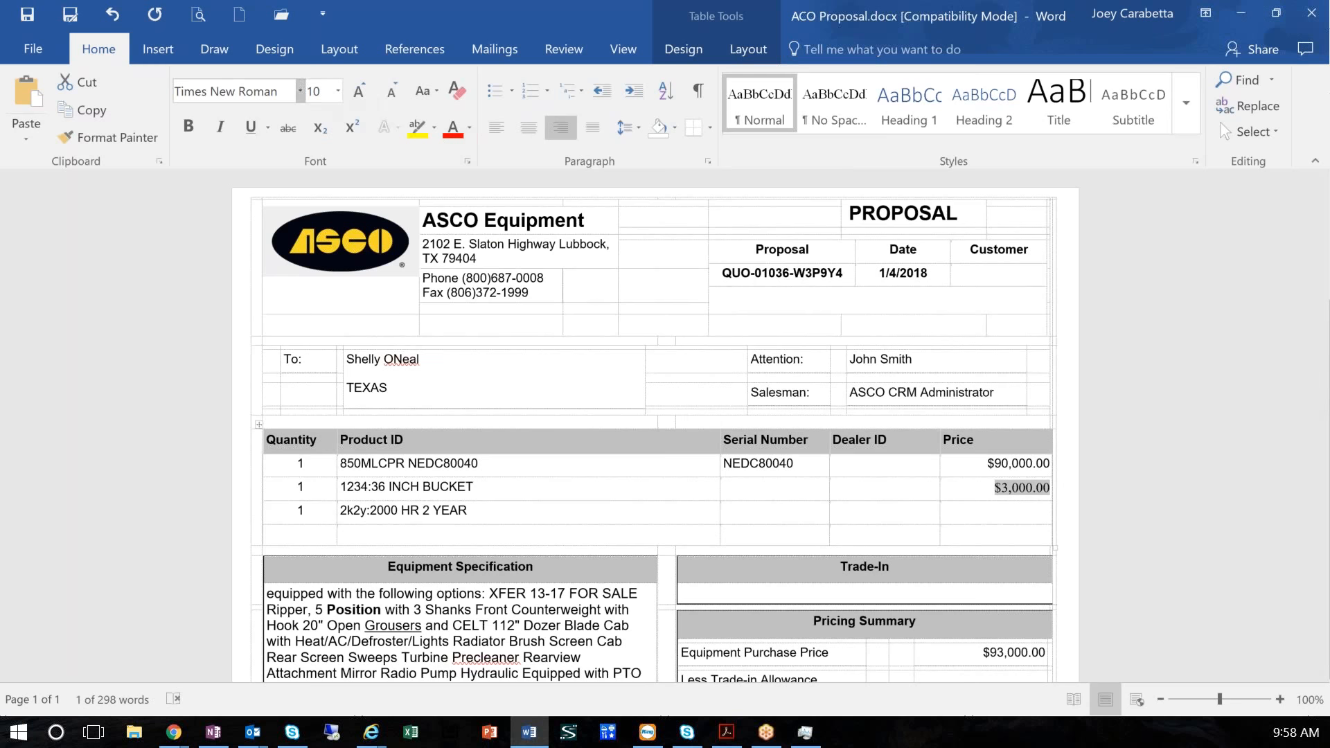
pyautogui.click(299, 91)
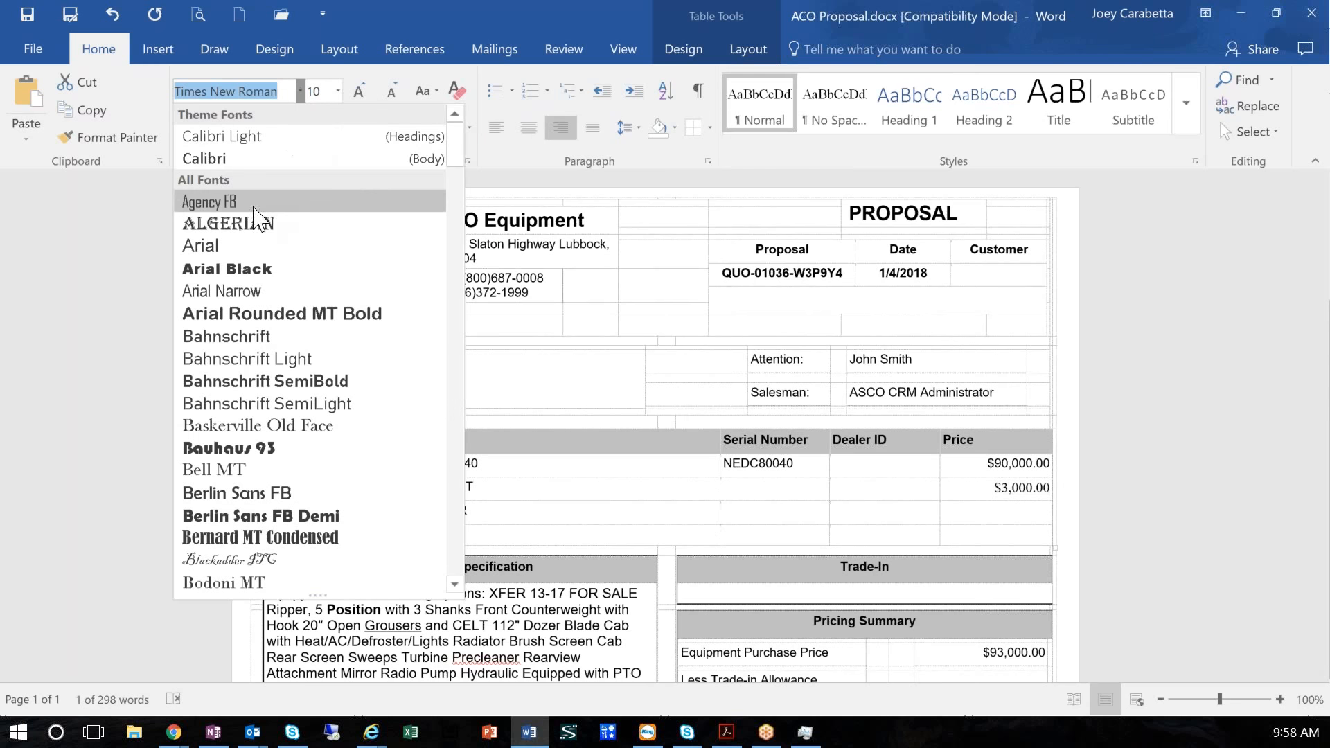
pyautogui.click(280, 246)
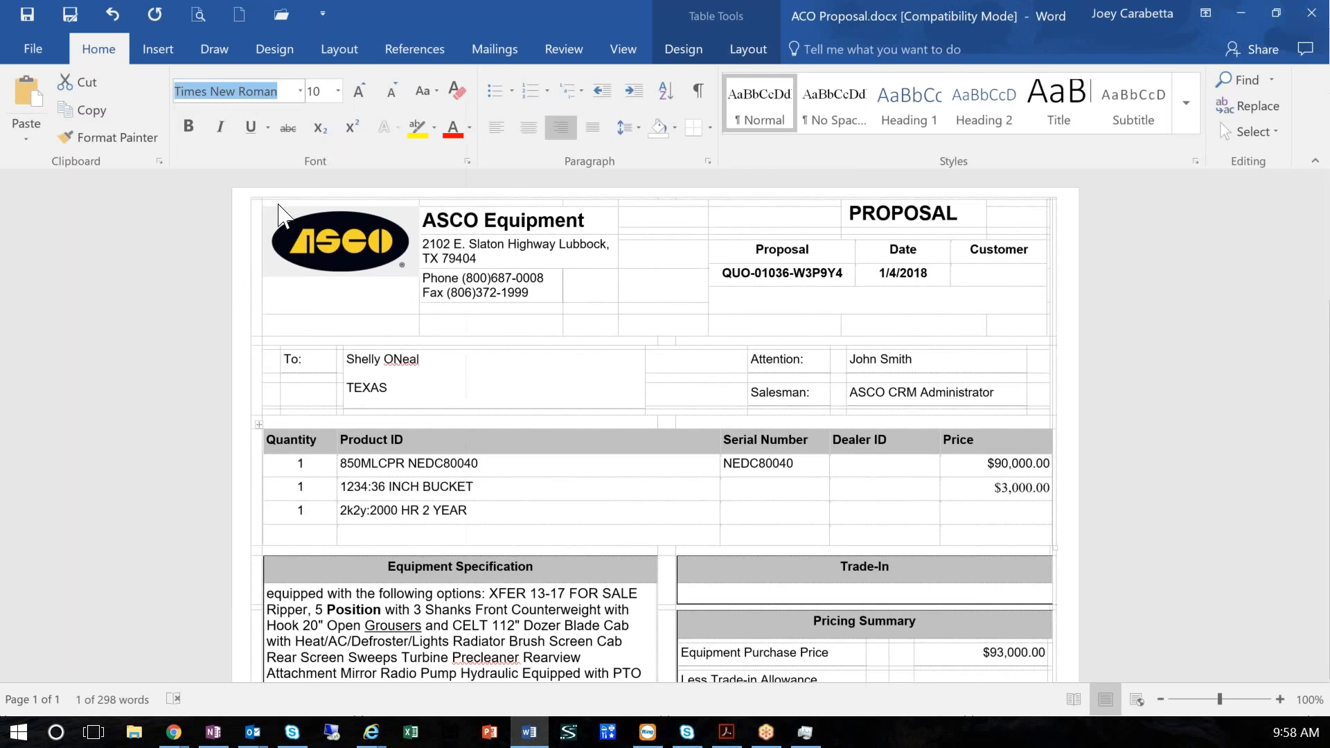
pyautogui.click(337, 91)
pyautogui.click(318, 132)
pyautogui.click(1032, 547)
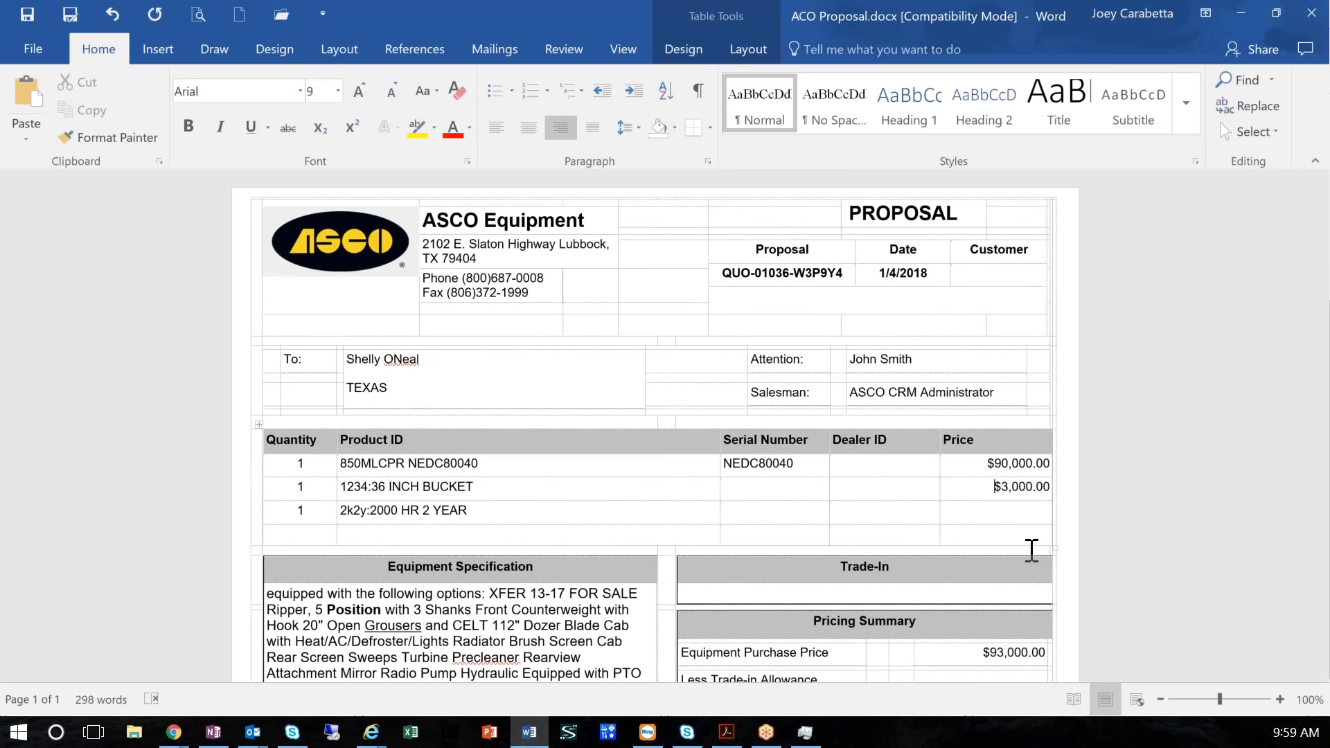
# Switch to the quote configurator to check the list prices of the quoted items, and return to the Word proposal
pyautogui.hotkey('alt', 'Tab')
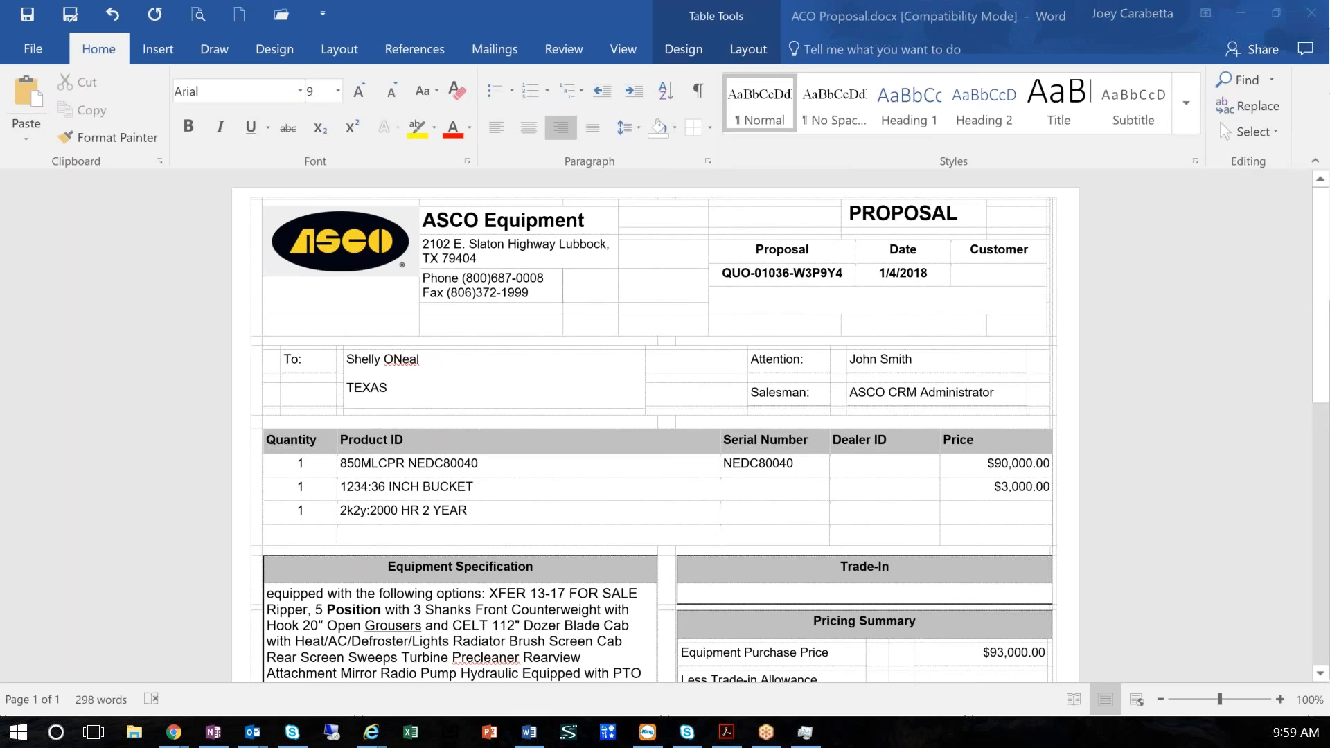
pyautogui.scroll(5, 1100, 354)
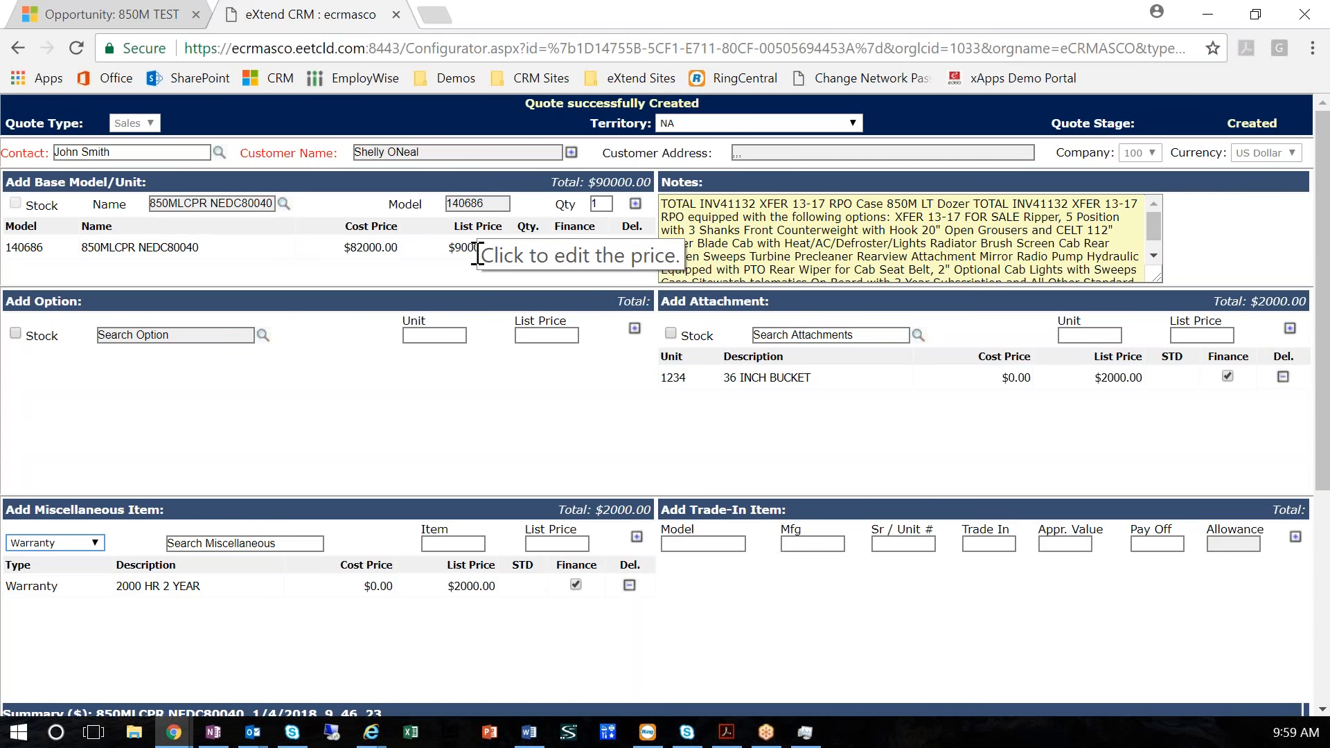
pyautogui.hotkey('alt', 'Tab')
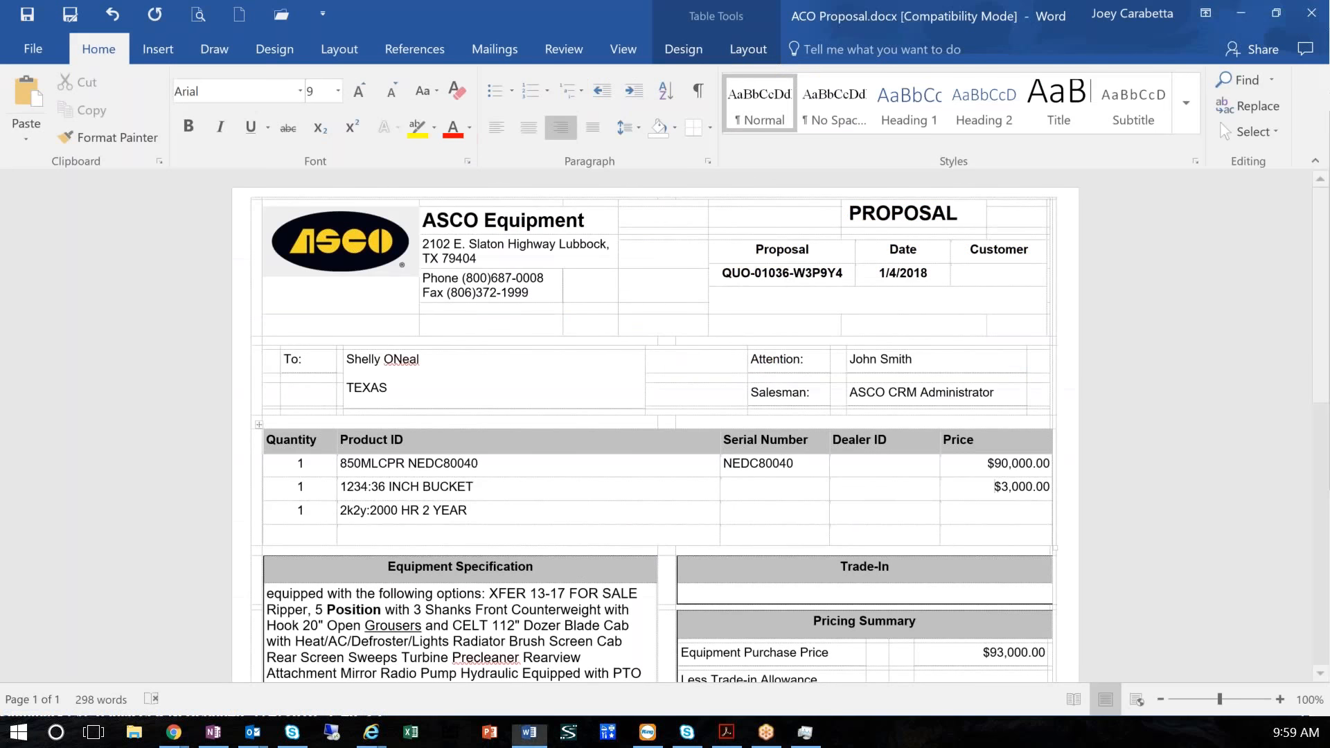
pyautogui.click(995, 486)
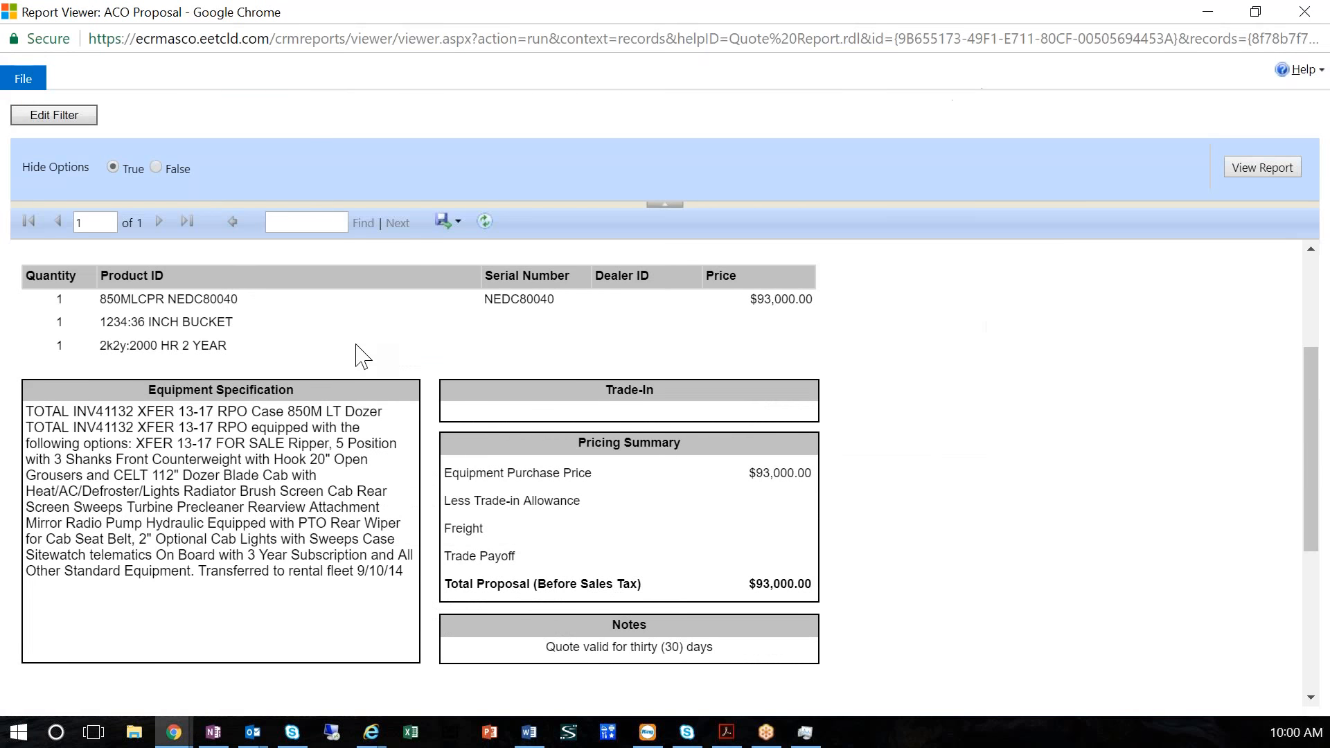
# Show the export formats available for the proposal report and close the report viewer
pyautogui.click(450, 221)
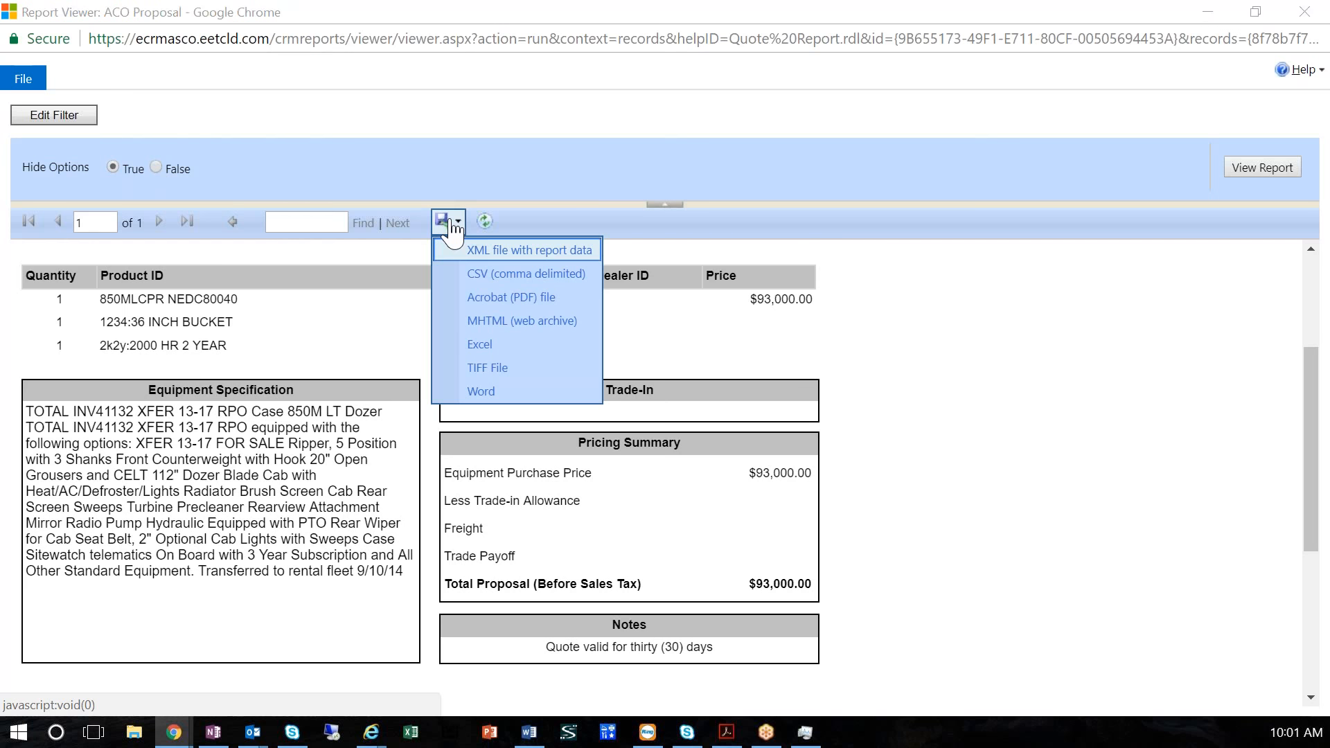
pyautogui.hotkey('alt', 'Tab')
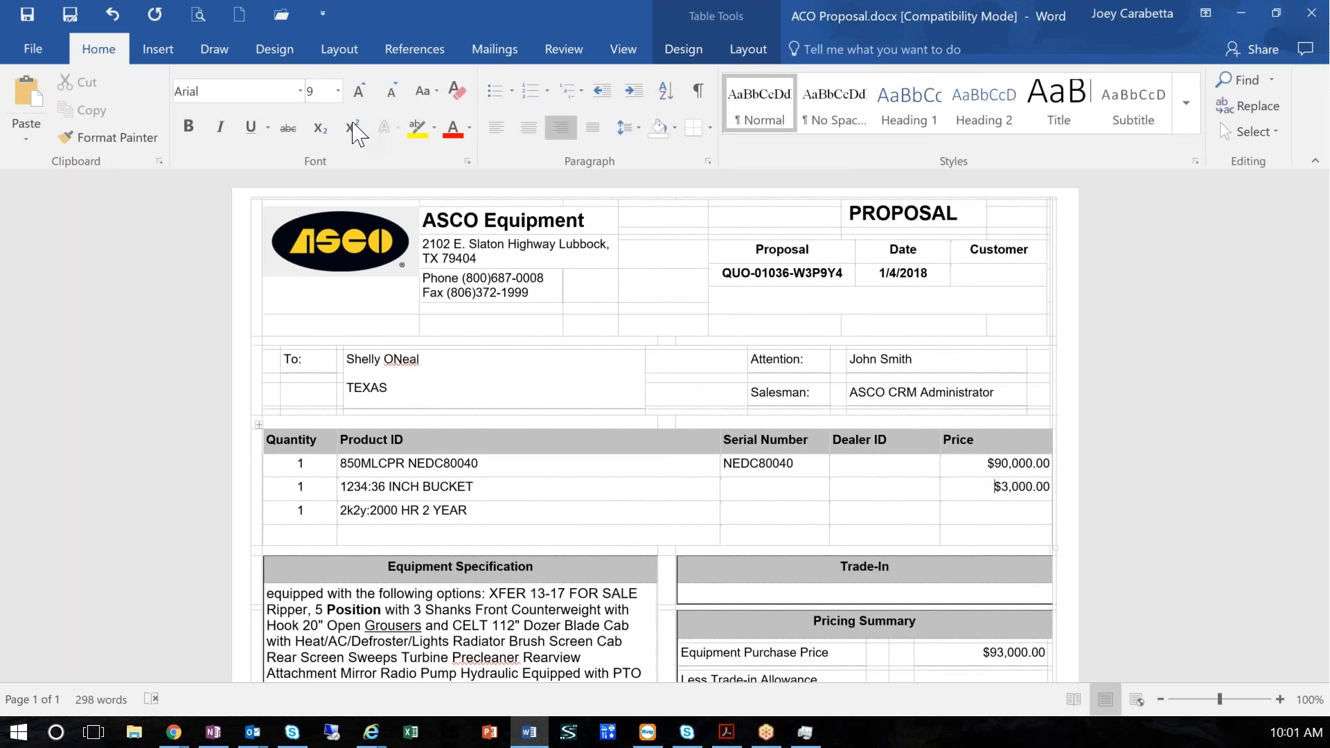
pyautogui.hotkey('alt', 'Tab')
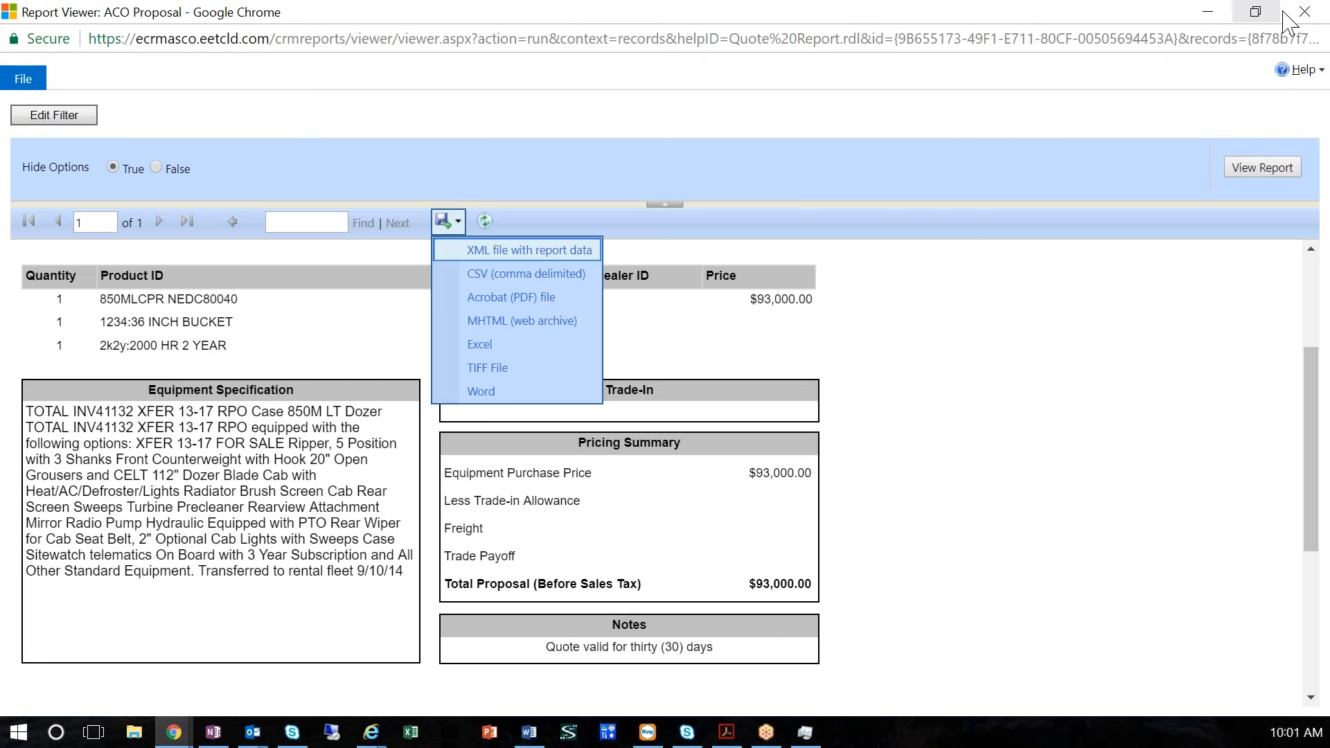
pyautogui.click(1300, 14)
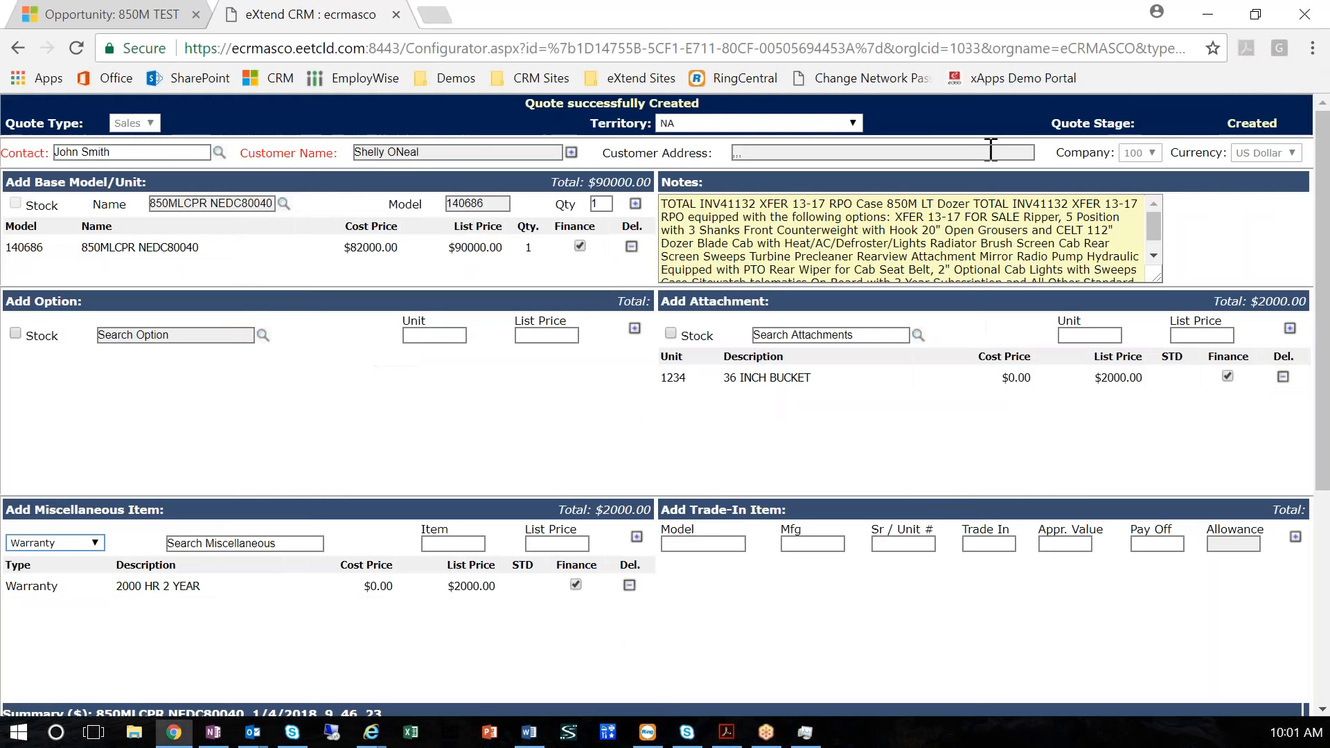
# Enter a trade-in item with model XYZ, manufacturer CS and serial/unit number 1122
pyautogui.scroll(-2, 757, 440)
pyautogui.click(708, 441)
pyautogui.write('XYZ')
pyautogui.press('Tab')
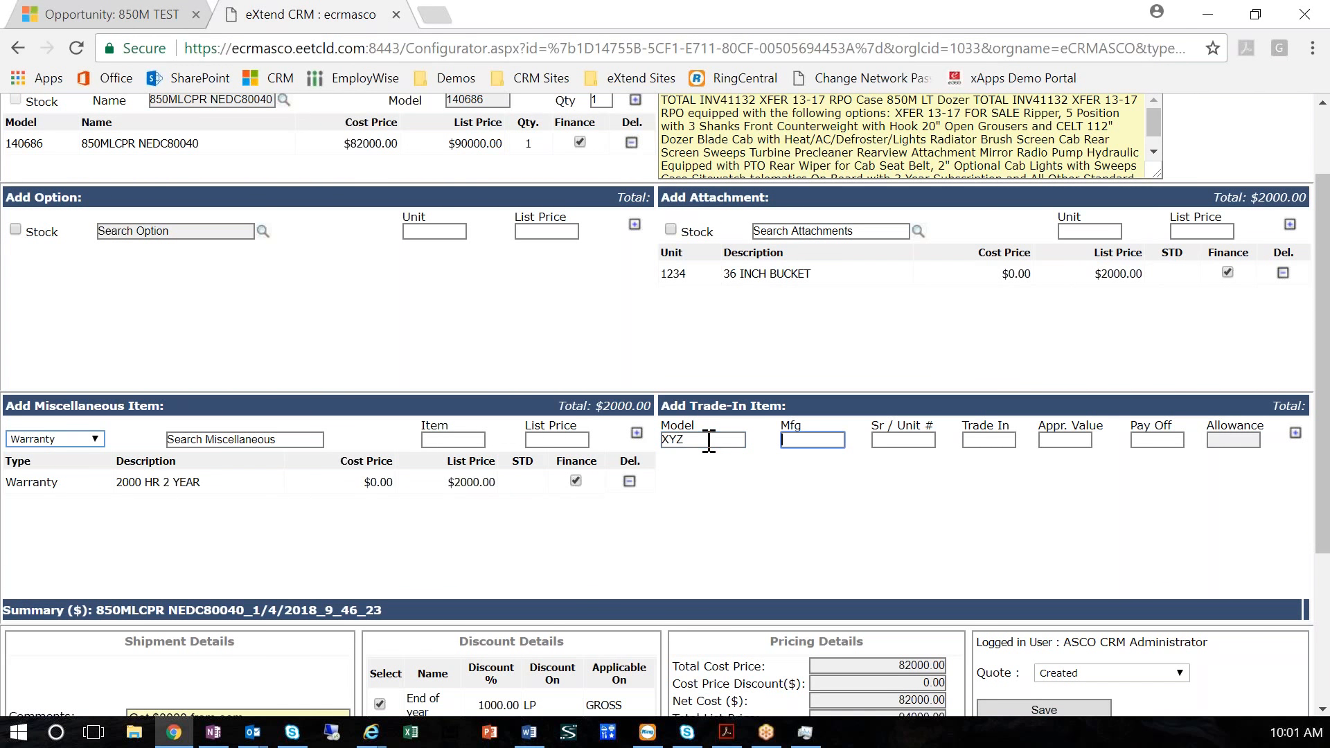
pyautogui.write('CS')
pyautogui.press('Tab')
pyautogui.write('1122')
pyautogui.press('Tab')
# Give the trade-in item a trade-in value of 100000, appraised value of 80000 and pay off of 5000, and add it to the quote
pyautogui.write('100000')
pyautogui.press('Tab')
pyautogui.write('80000')
pyautogui.press('Tab')
pyautogui.write('5000')
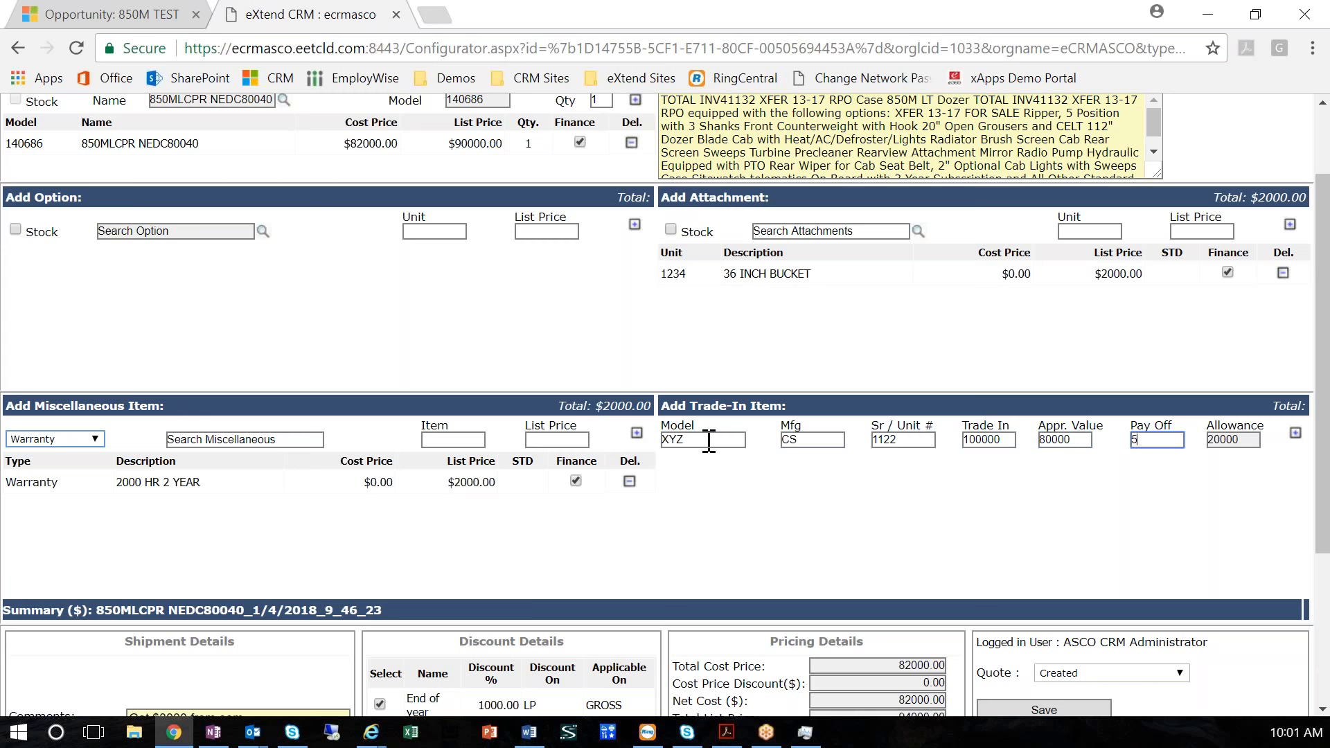
pyautogui.press('Tab')
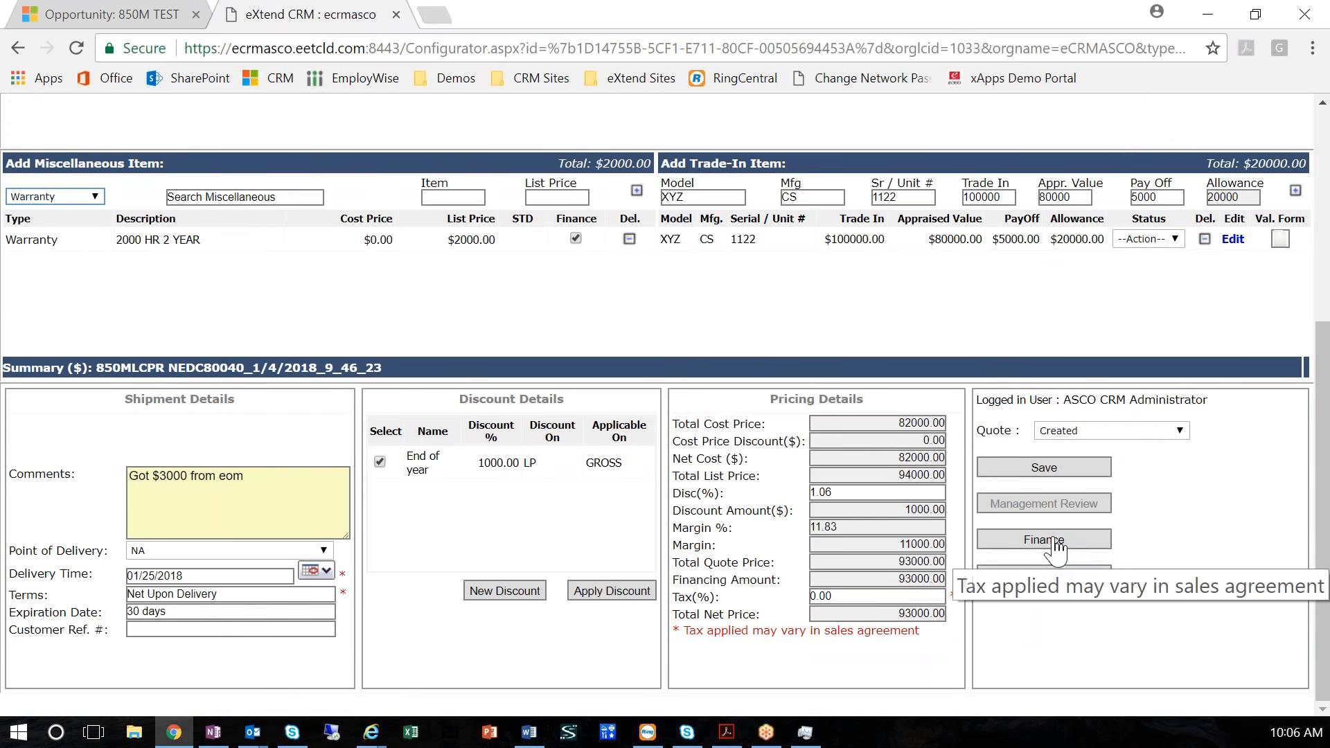
# Preview the Standard-12 finance option's terms and close the finance options without adding it
pyautogui.click(1042, 540)
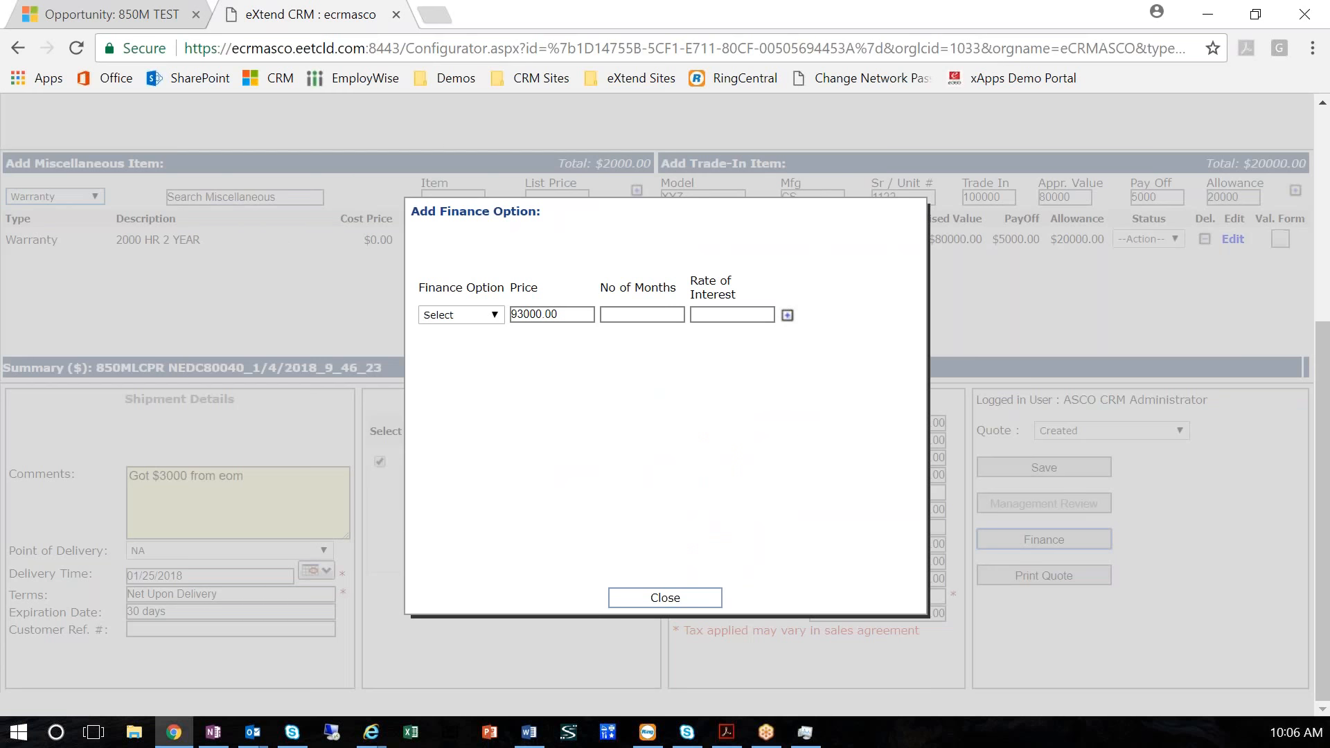
pyautogui.click(494, 317)
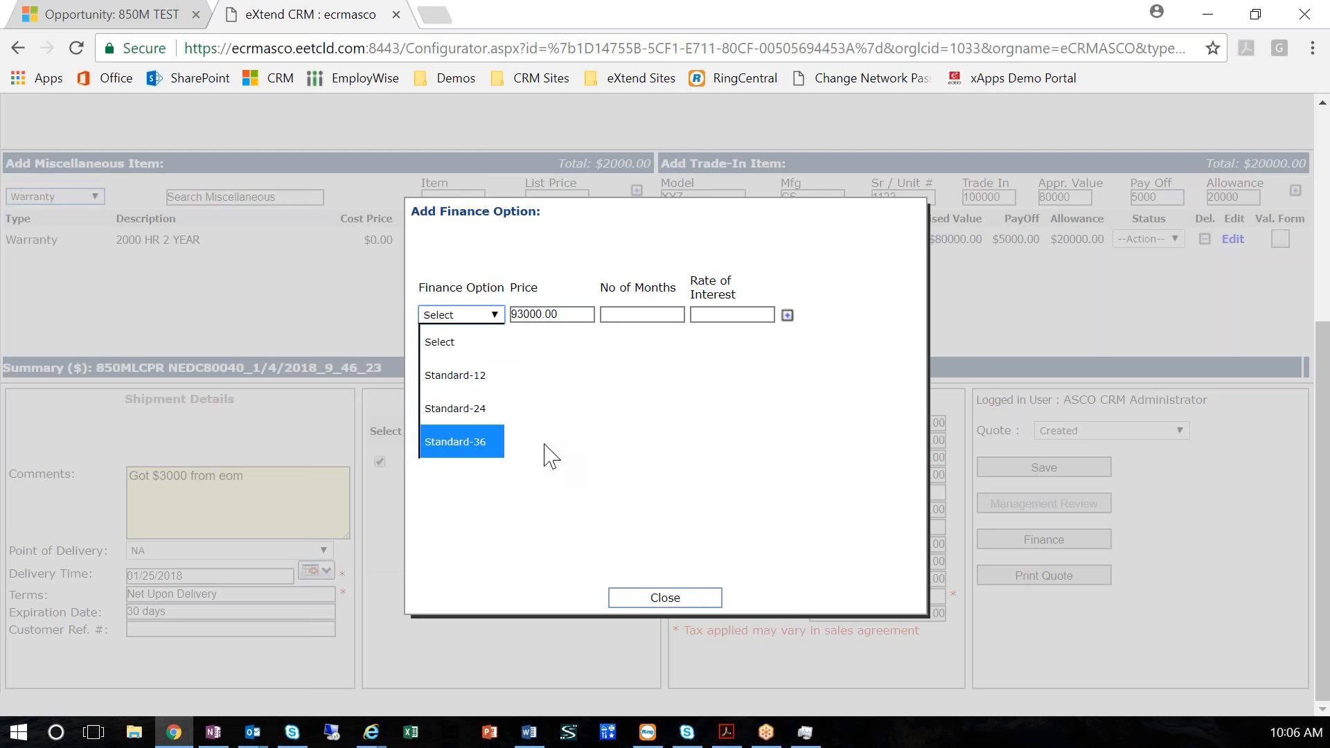
pyautogui.click(459, 378)
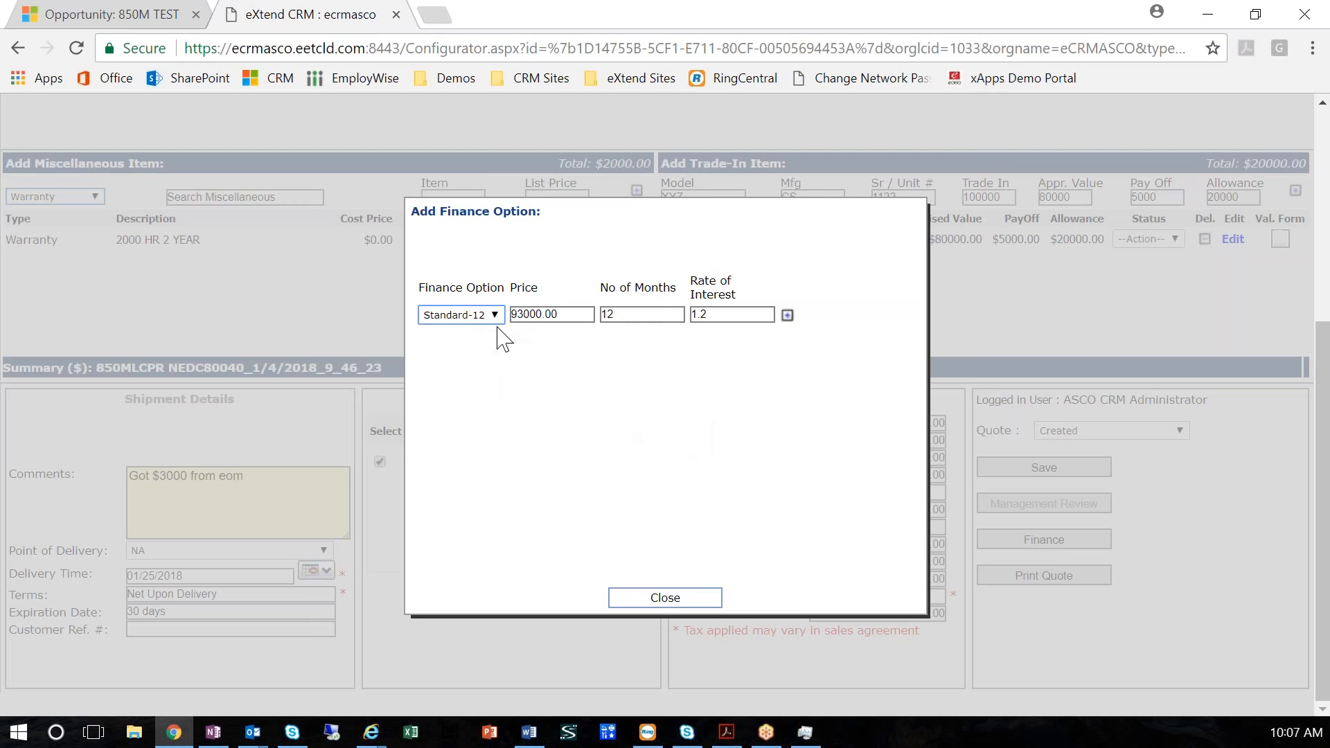
pyautogui.click(664, 599)
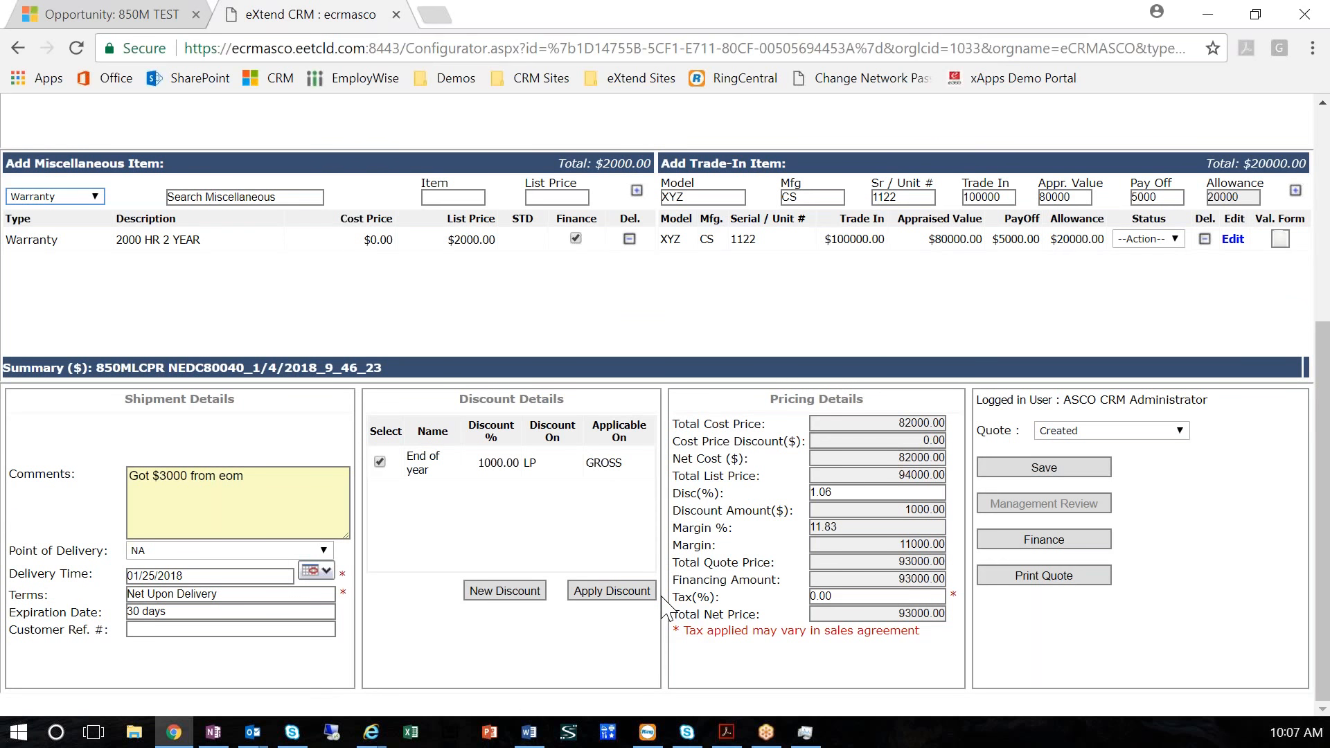
# Generate the printed quote report once more and close its window
pyautogui.click(1052, 579)
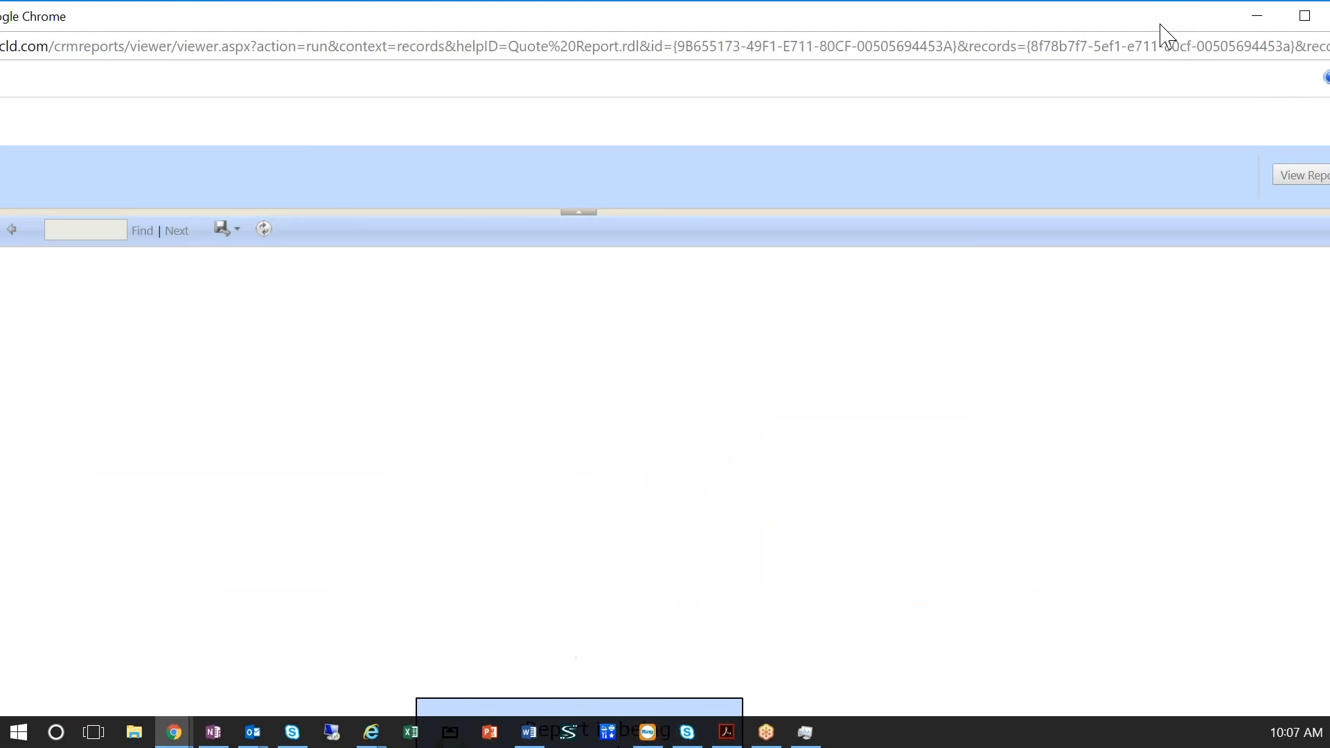
pyautogui.moveTo(1142, 28); pyautogui.dragTo(999, 52)
pyautogui.click(1191, 37)
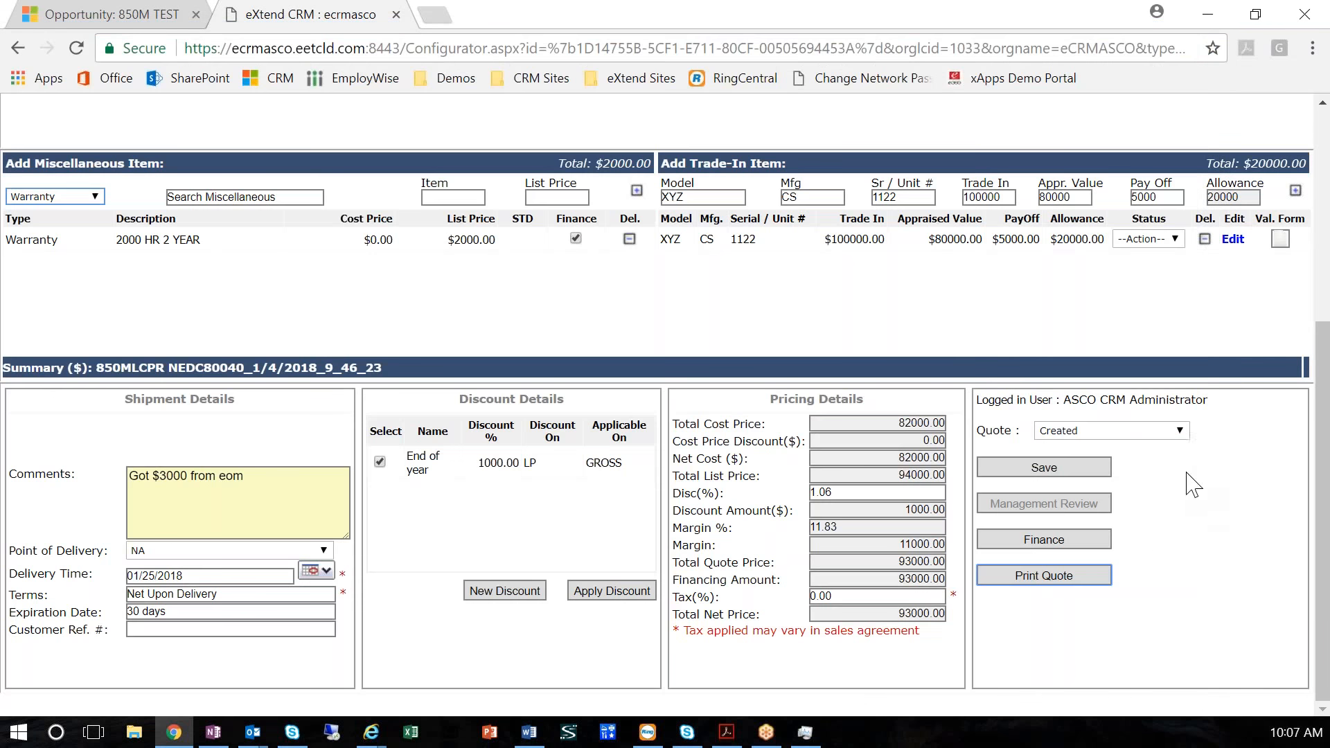
# Save the quote, generate its printed proposal and review the trade-in and pricing summary before returning to the quote
pyautogui.click(1050, 475)
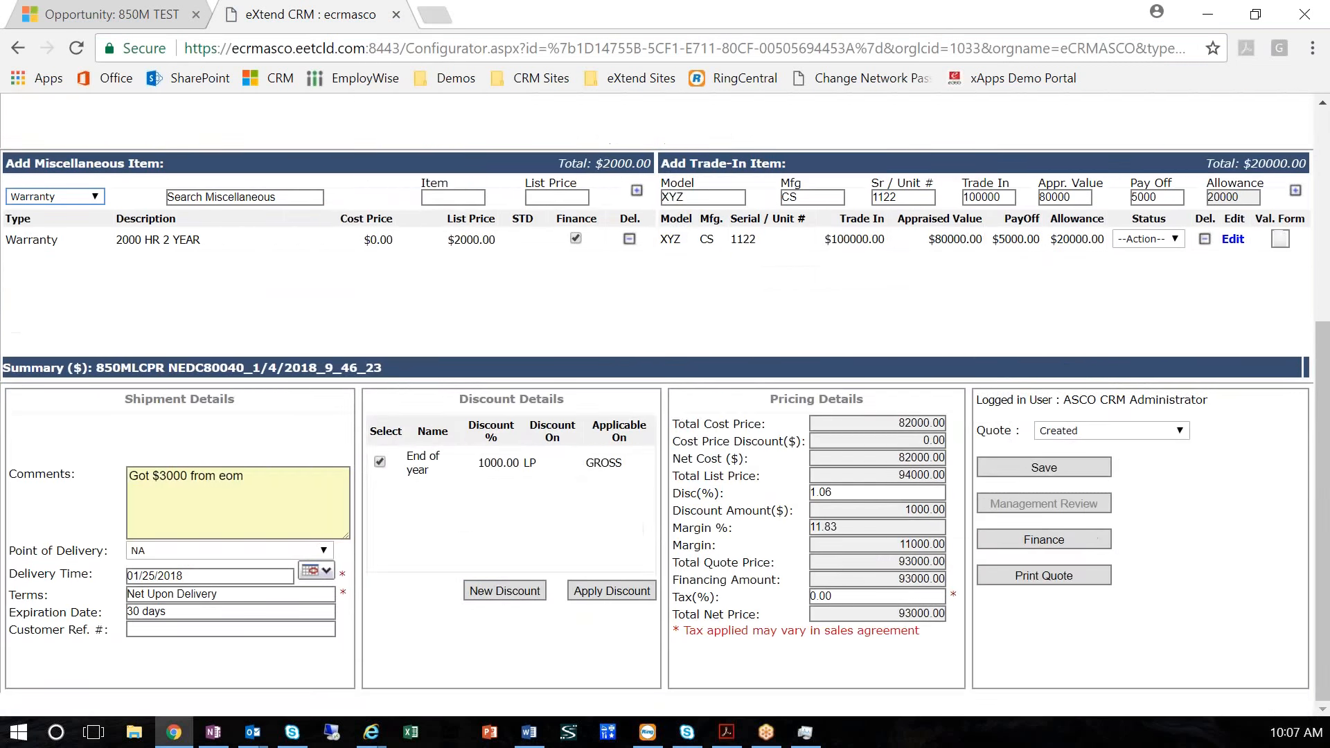
pyautogui.click(1043, 575)
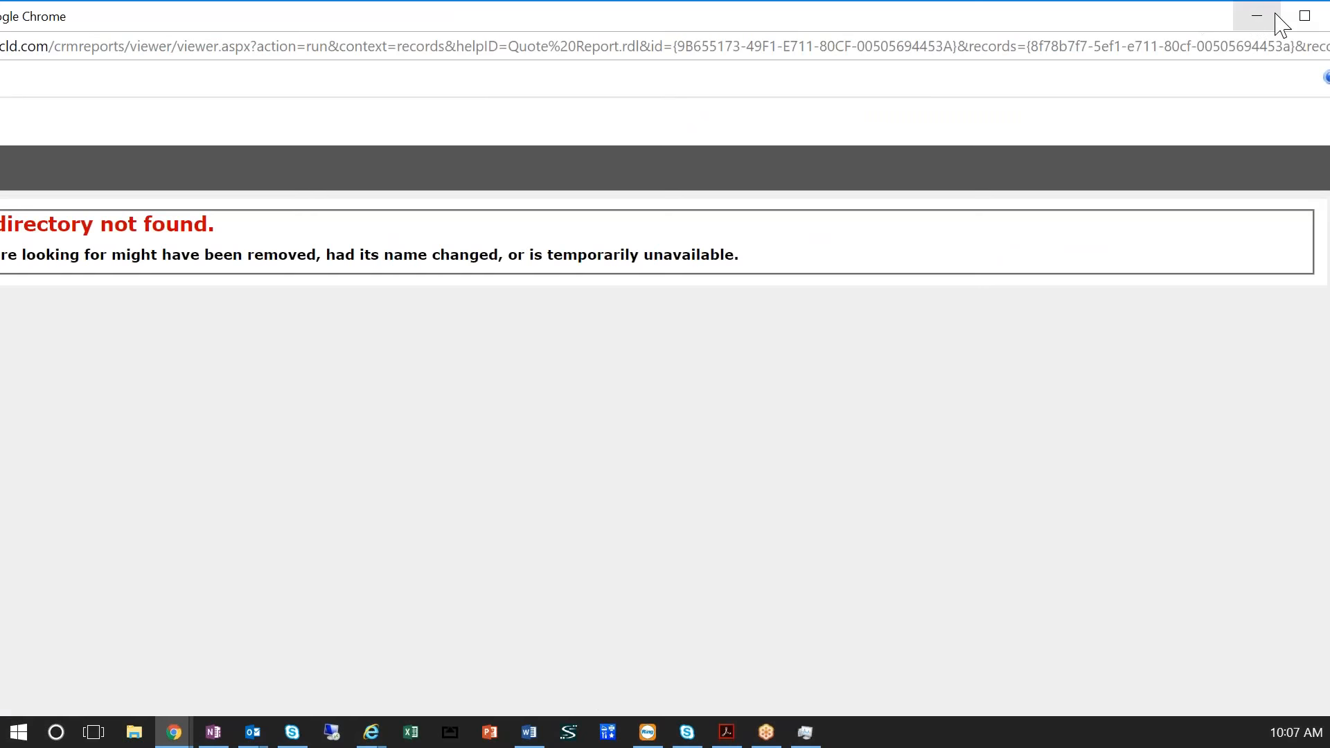
pyautogui.click(1300, 16)
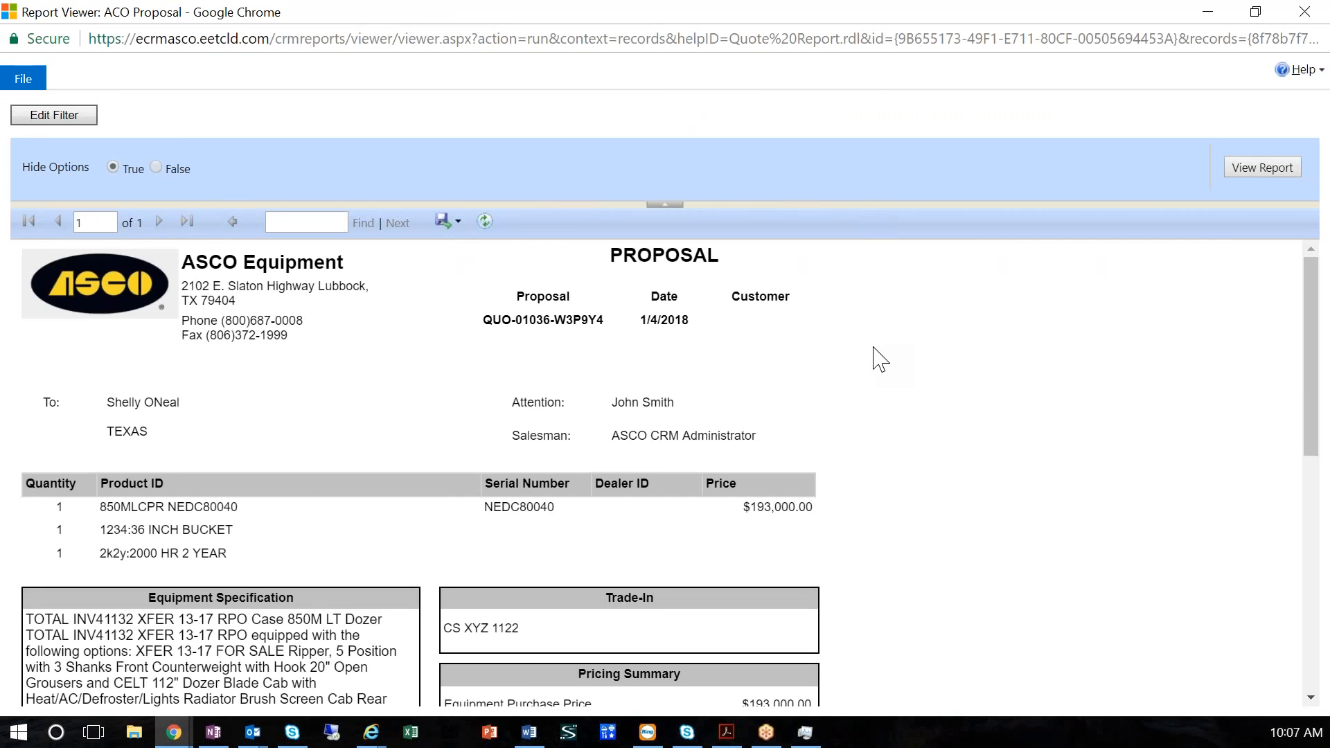
pyautogui.scroll(-3, 887, 367)
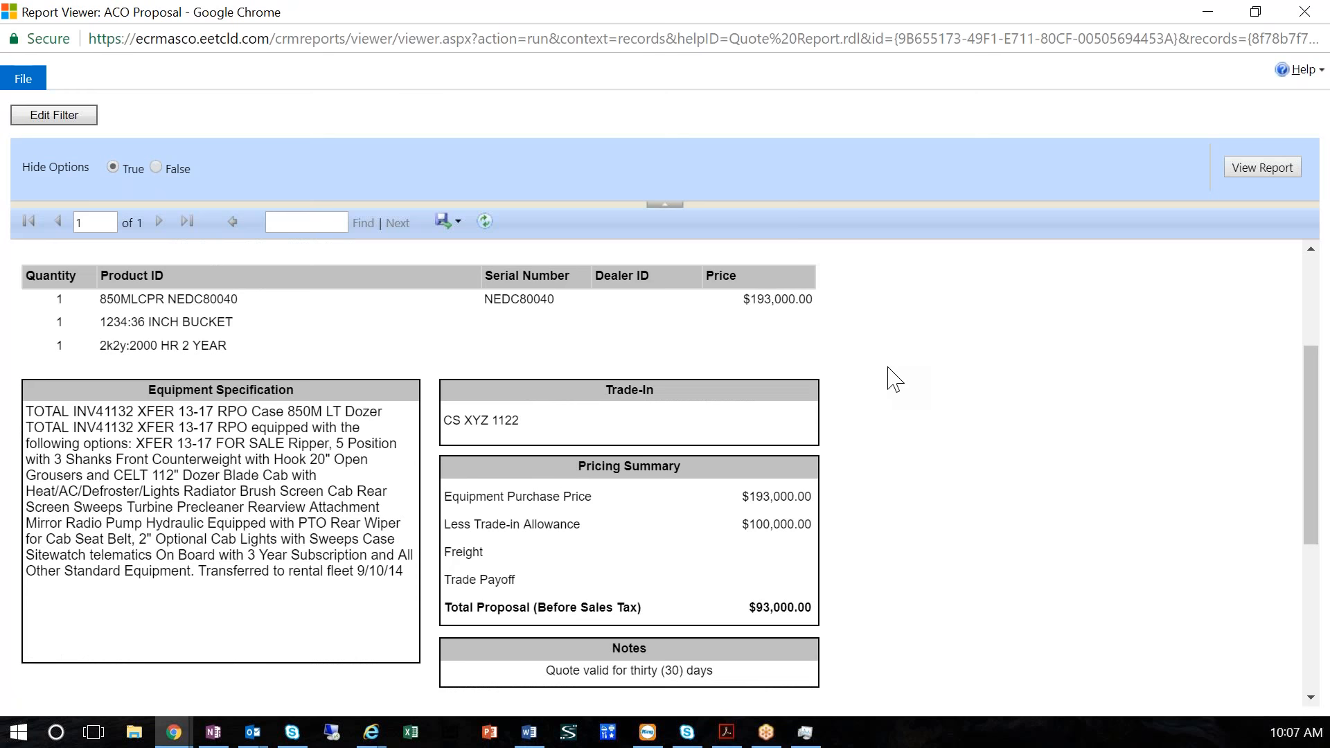
pyautogui.scroll(-4, 893, 379)
pyautogui.scroll(7, 893, 380)
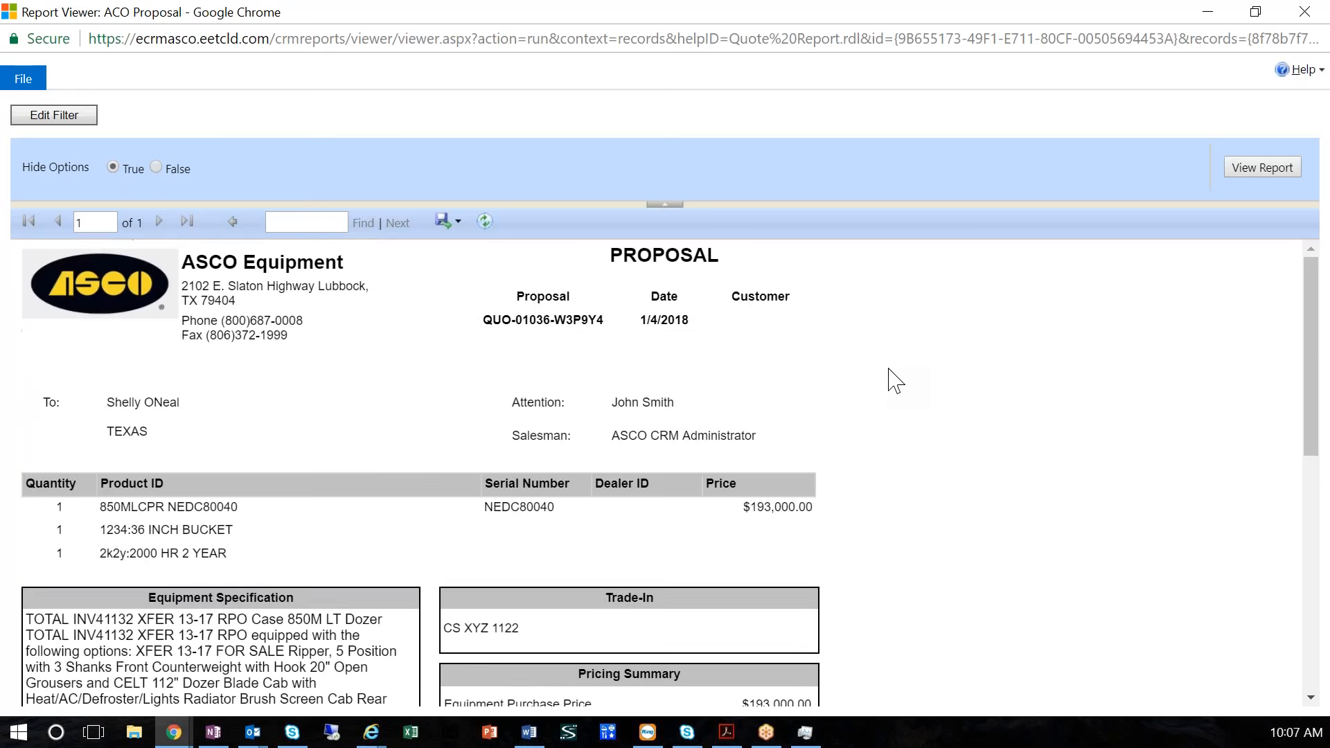
pyautogui.hotkey('alt', 'Tab')
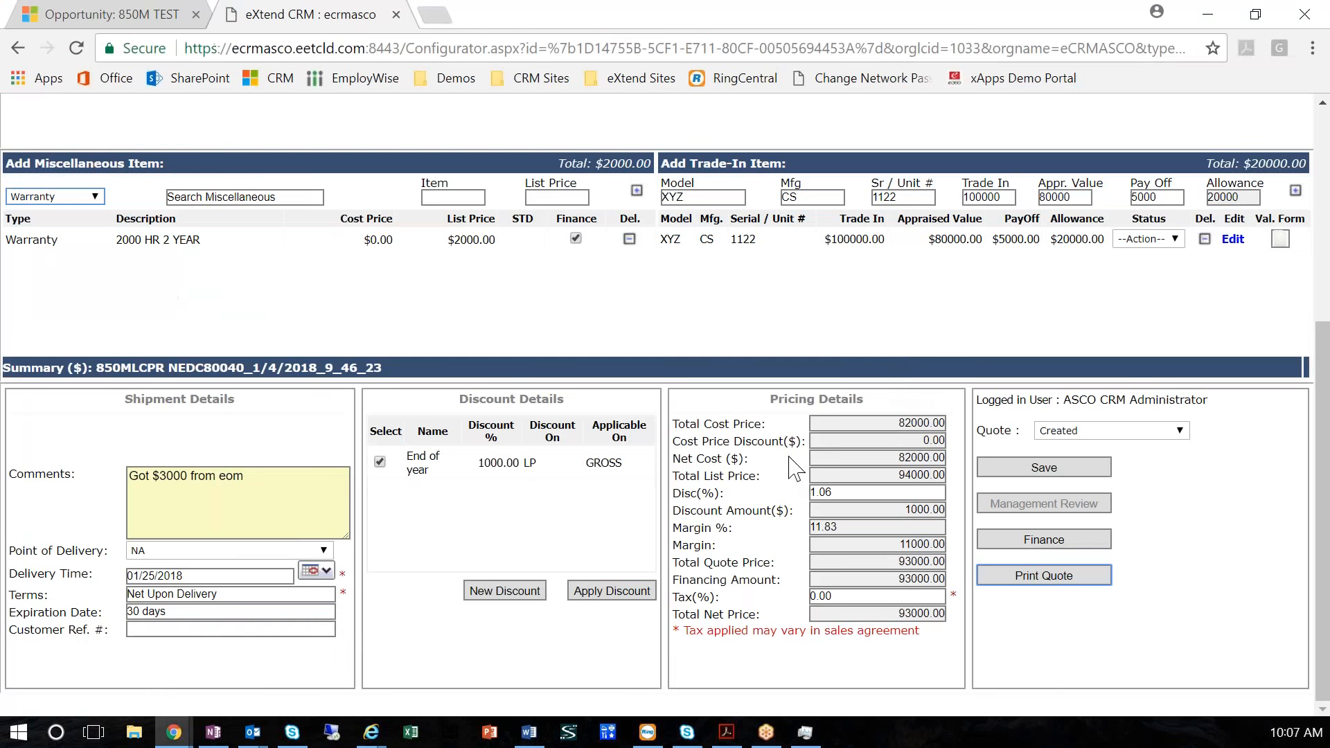
# Add the Standard-12 finance option for 12 months at a 1.2 interest rate to the quote and approve it
pyautogui.click(1049, 543)
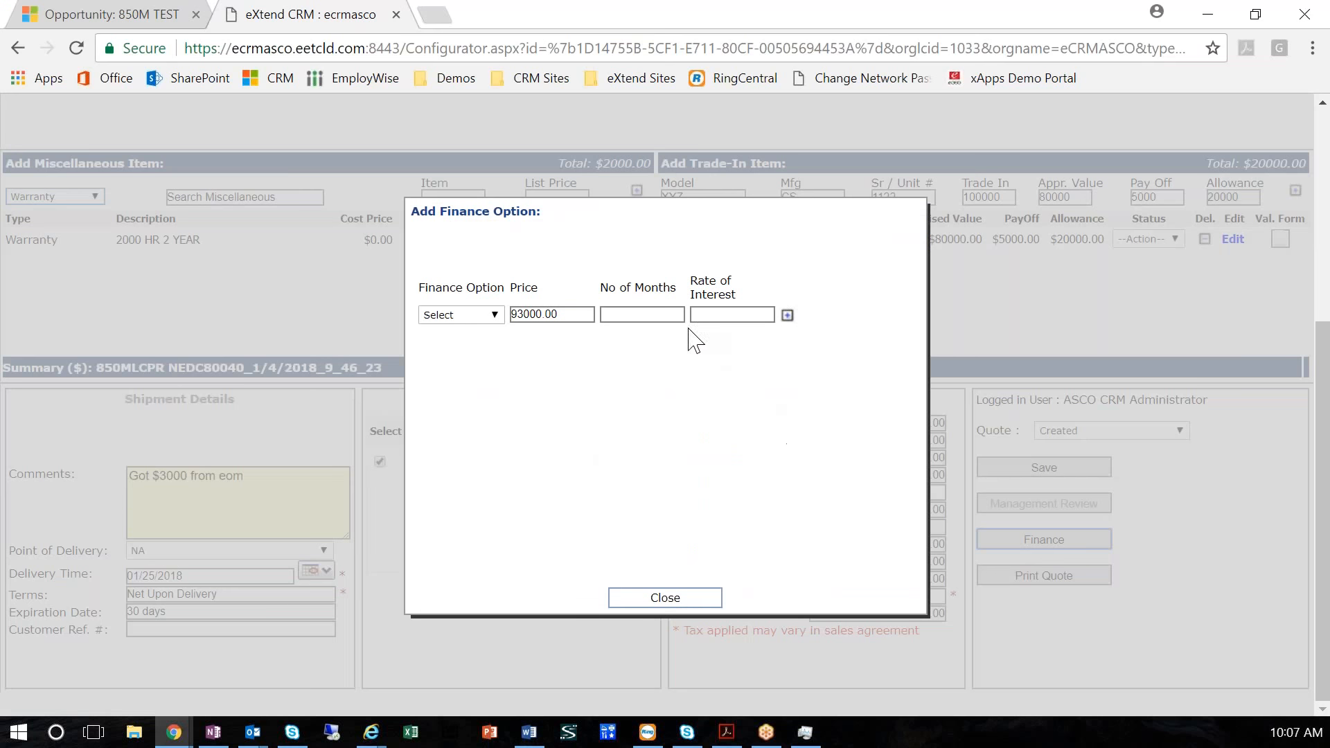
pyautogui.click(478, 320)
pyautogui.click(487, 374)
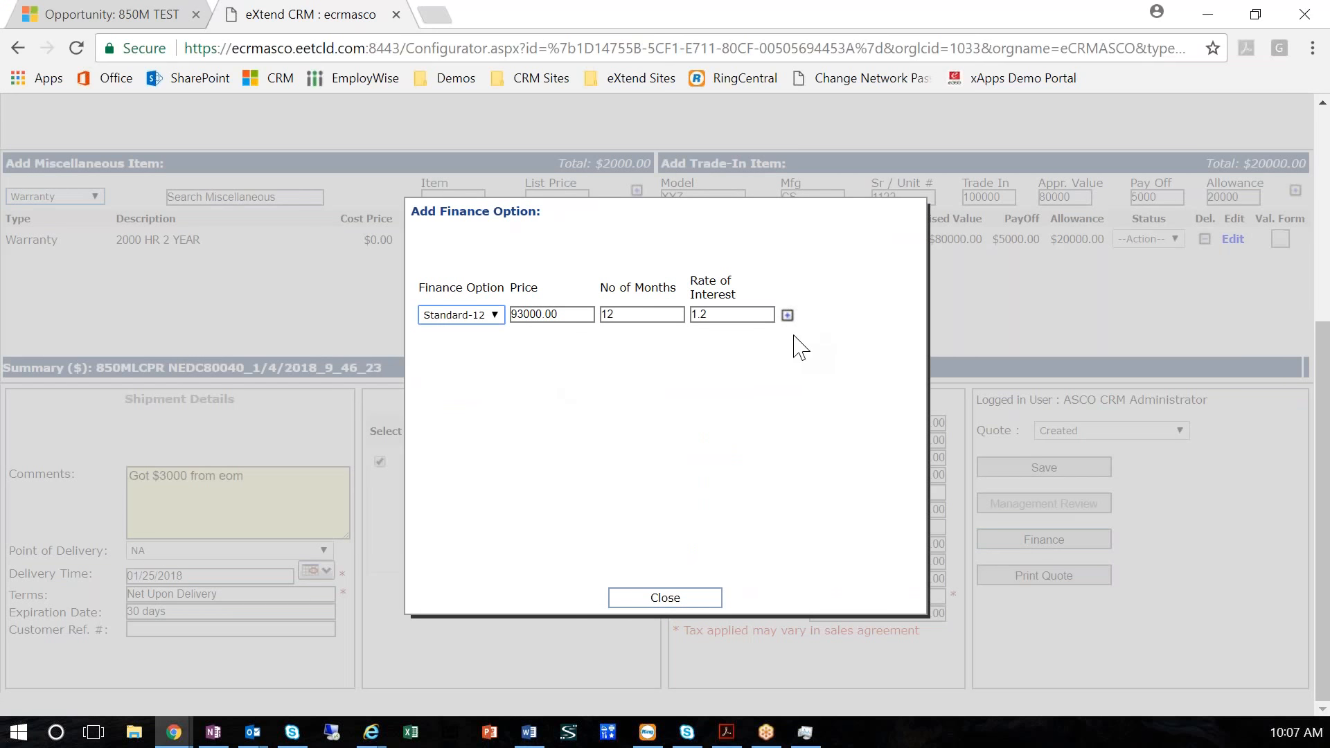
pyautogui.click(787, 315)
pyautogui.click(788, 315)
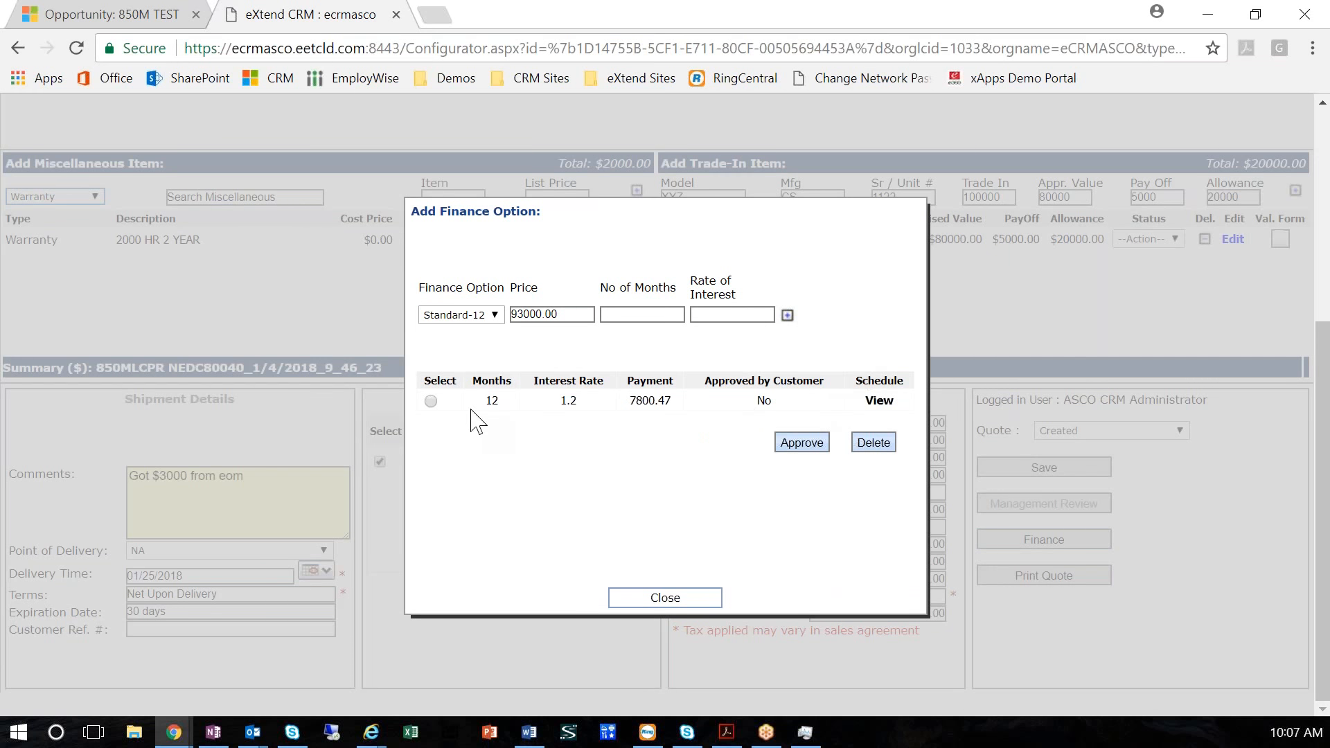
pyautogui.click(430, 401)
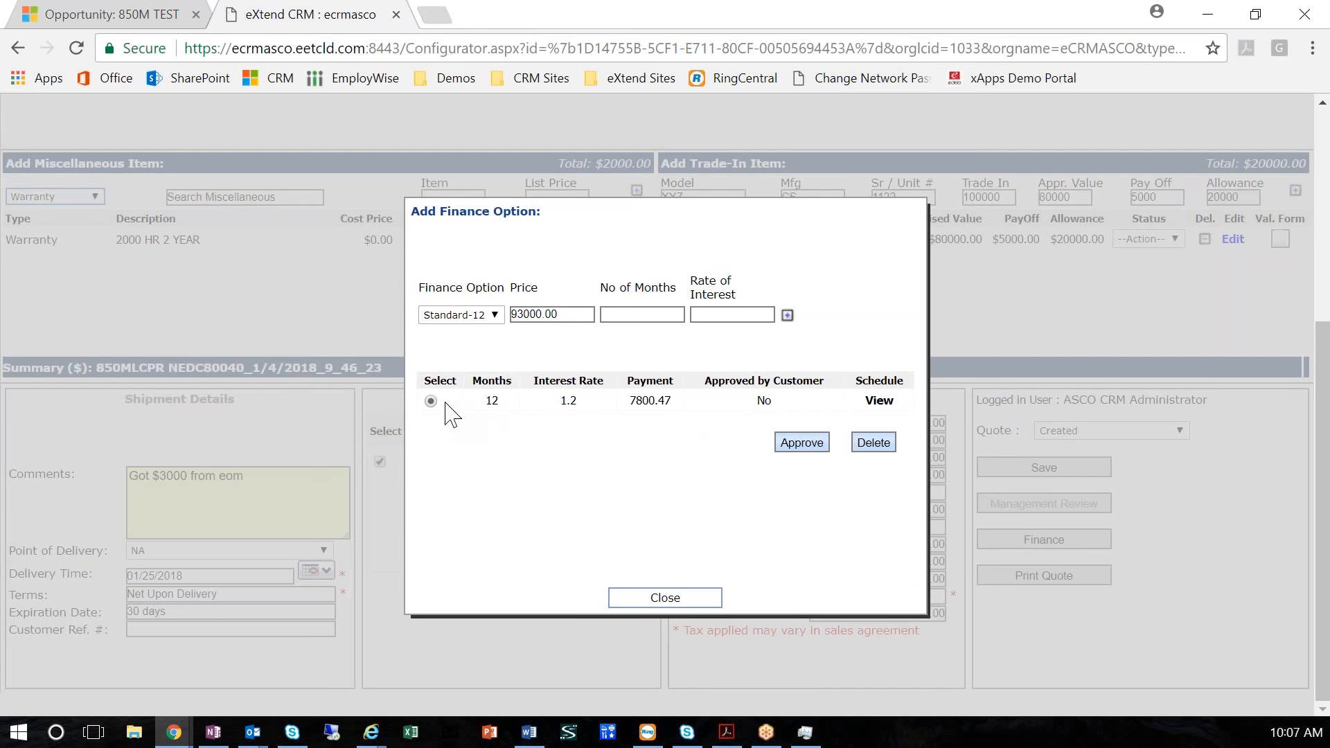
pyautogui.click(801, 443)
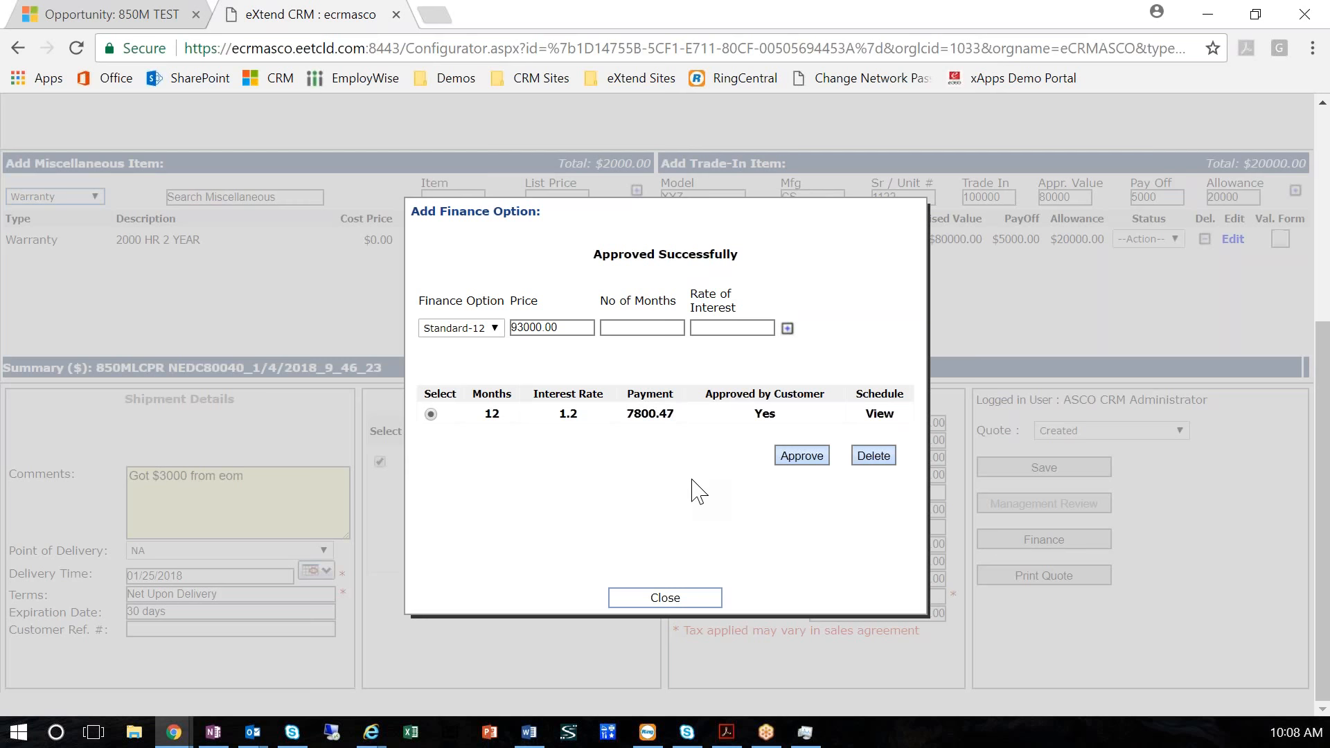
# View the approved finance option's payment schedule, export it, open the exported file and return to the finance options
pyautogui.click(879, 416)
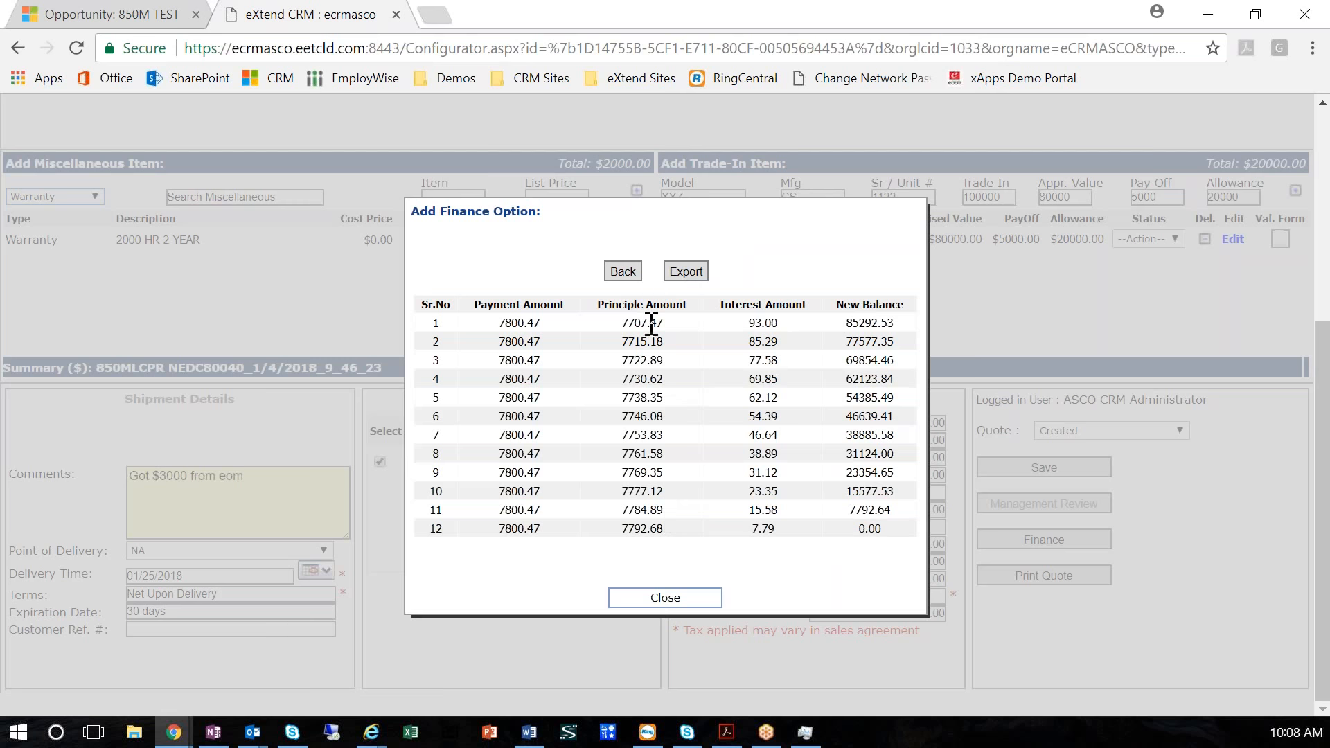
pyautogui.click(688, 274)
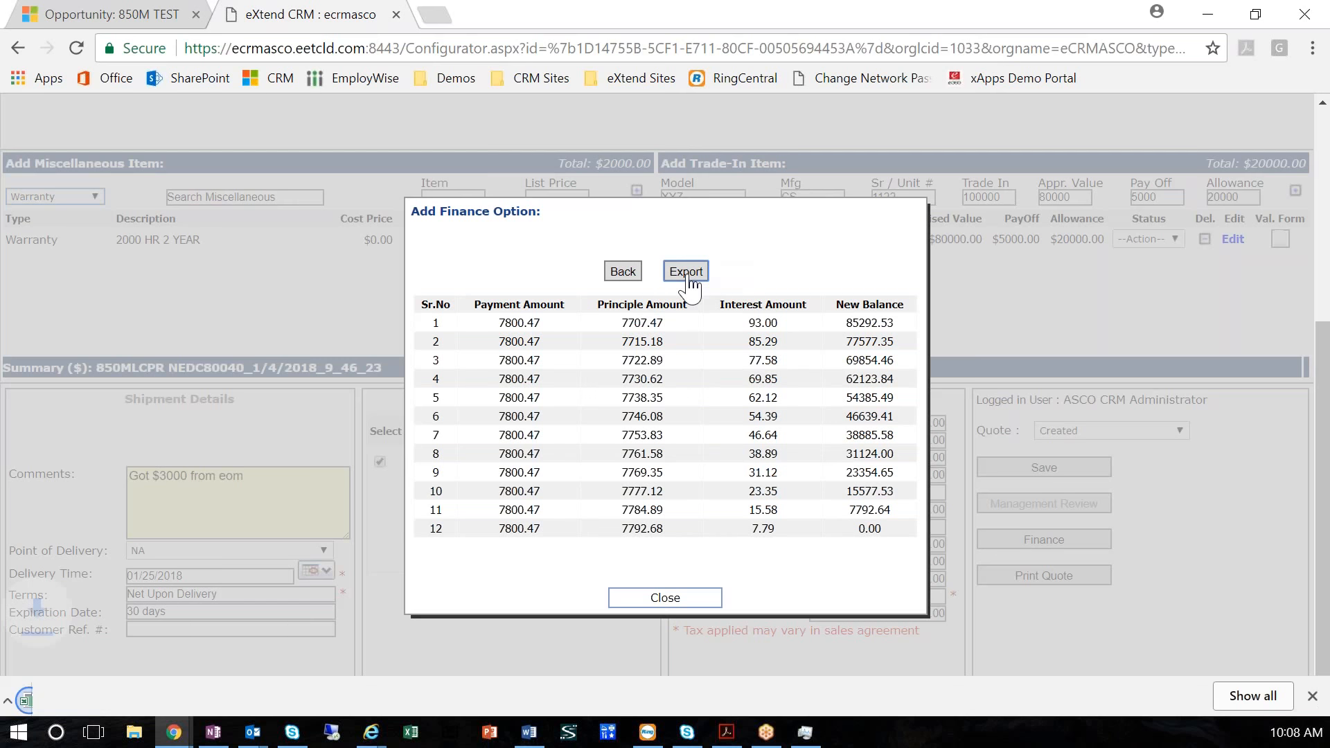
pyautogui.click(131, 696)
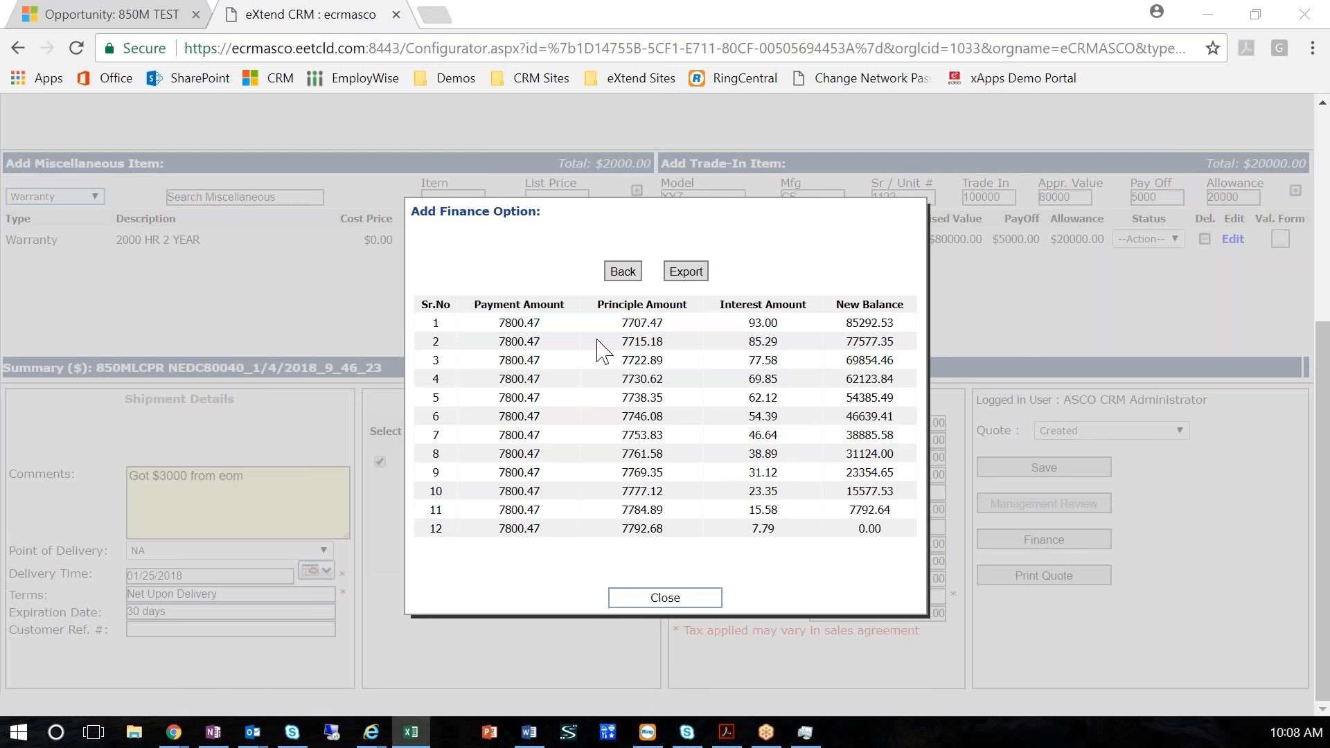
pyautogui.click(623, 271)
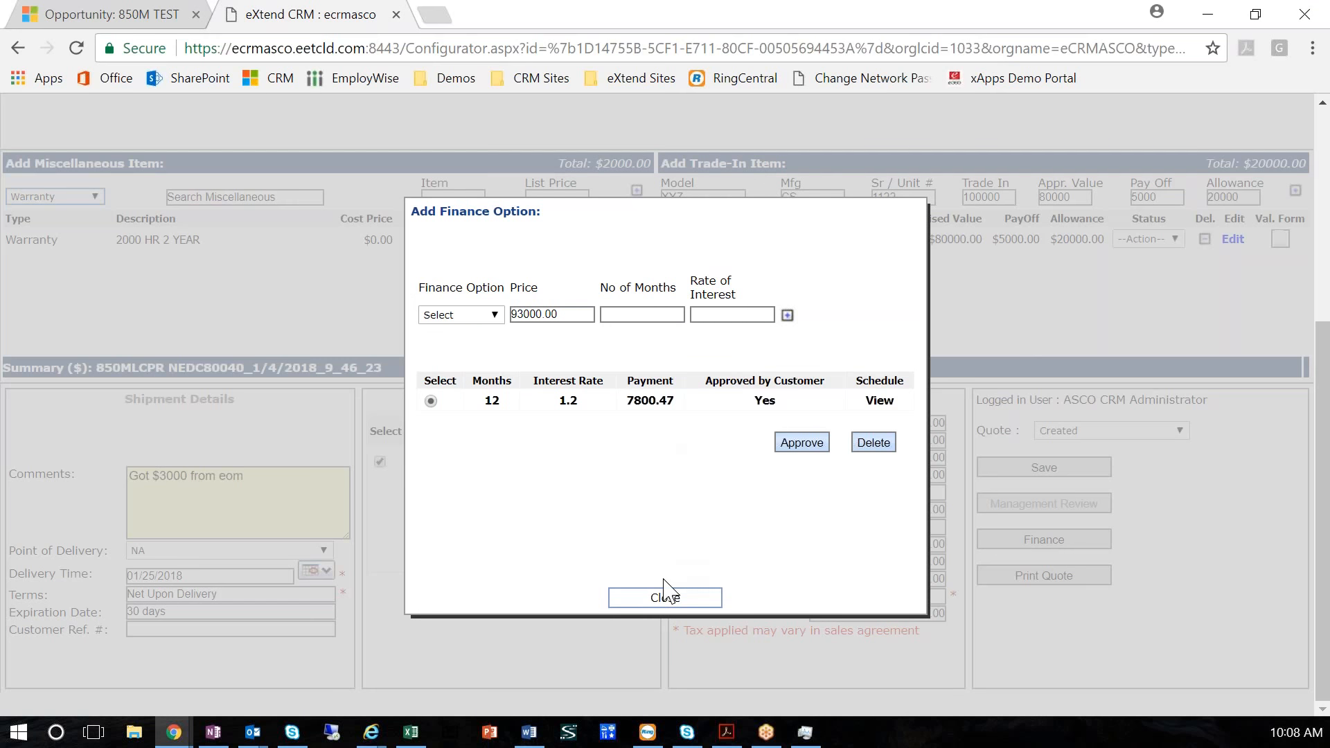